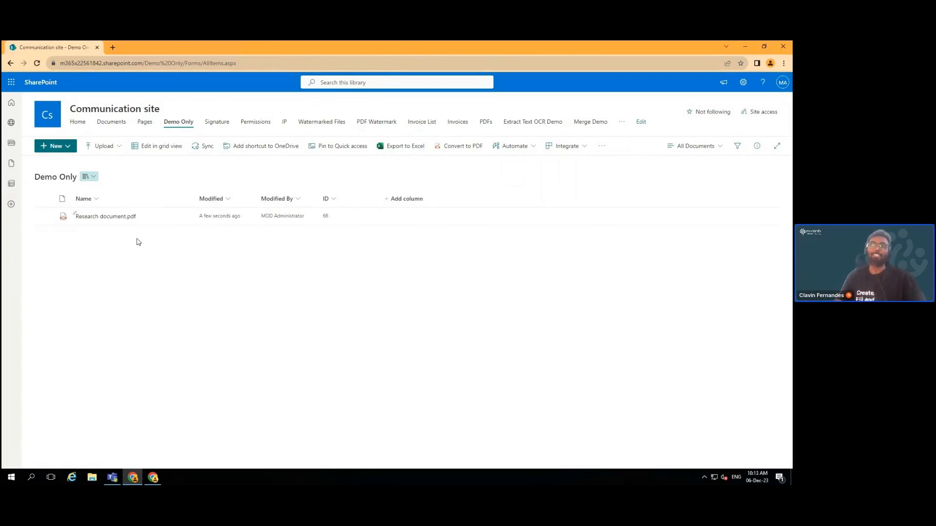
Open Research document.pdf from the SharePoint Demo Only library
click(109, 219)
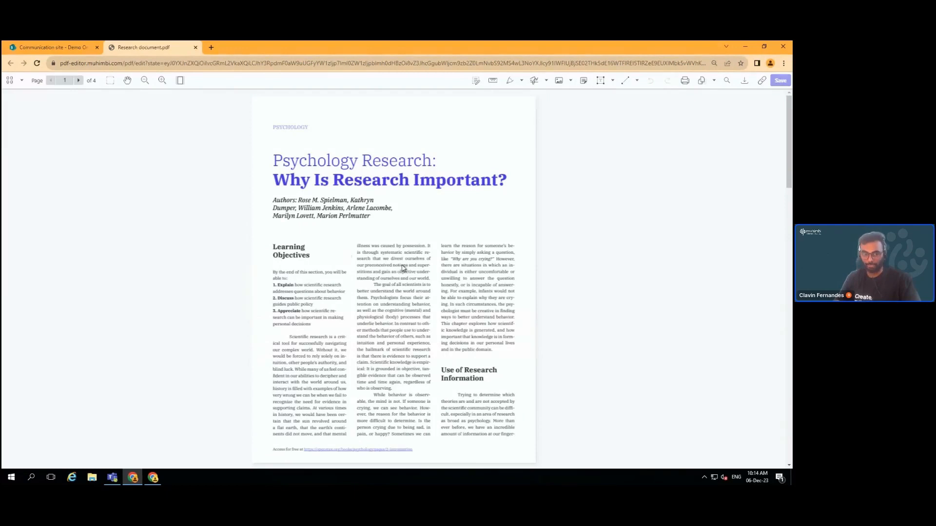
Bring up the document search from the Mahimbi editor toolbar
click(726, 83)
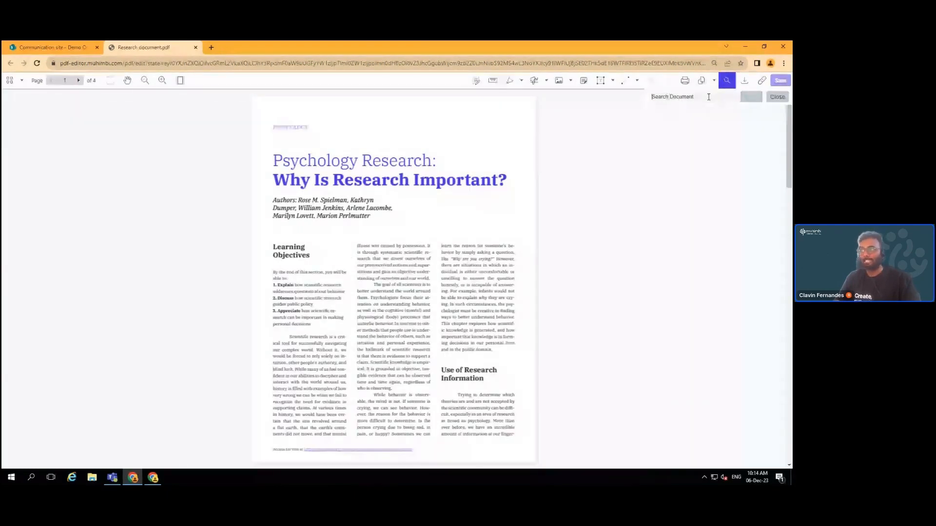
Search the document for 'Learn' and jump to page 3 via the page thumbnails
text(Learn)
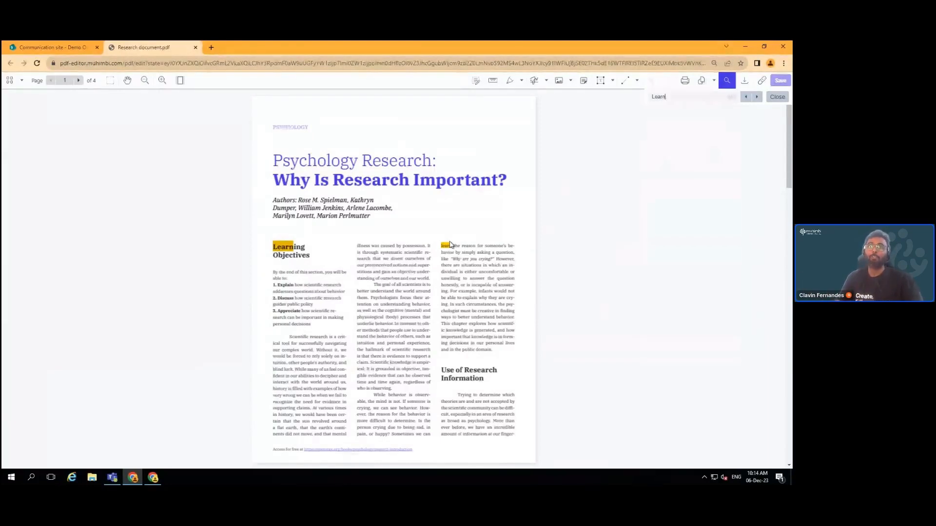
click(23, 82)
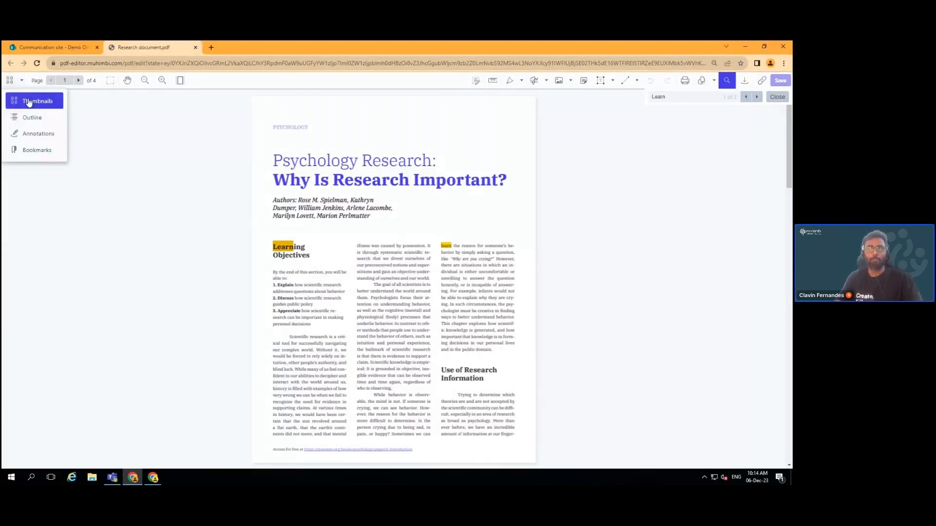
click(27, 97)
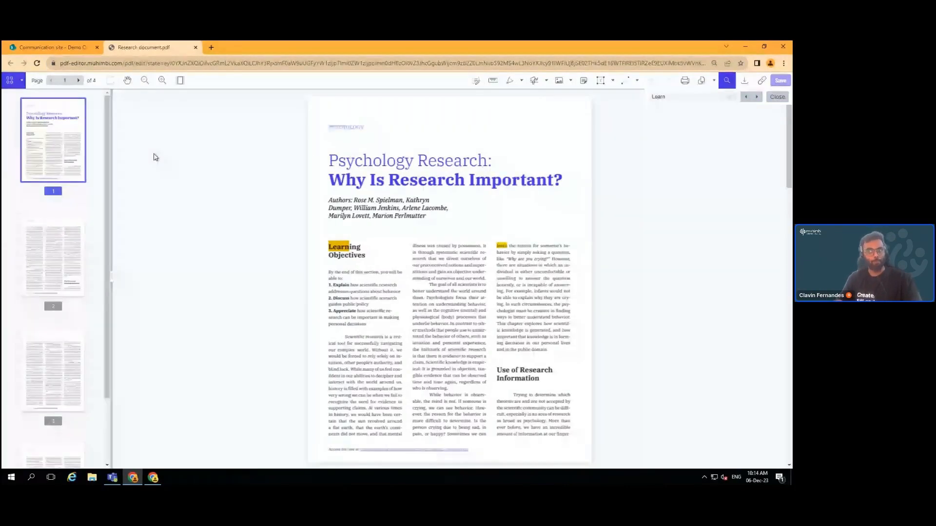
click(61, 368)
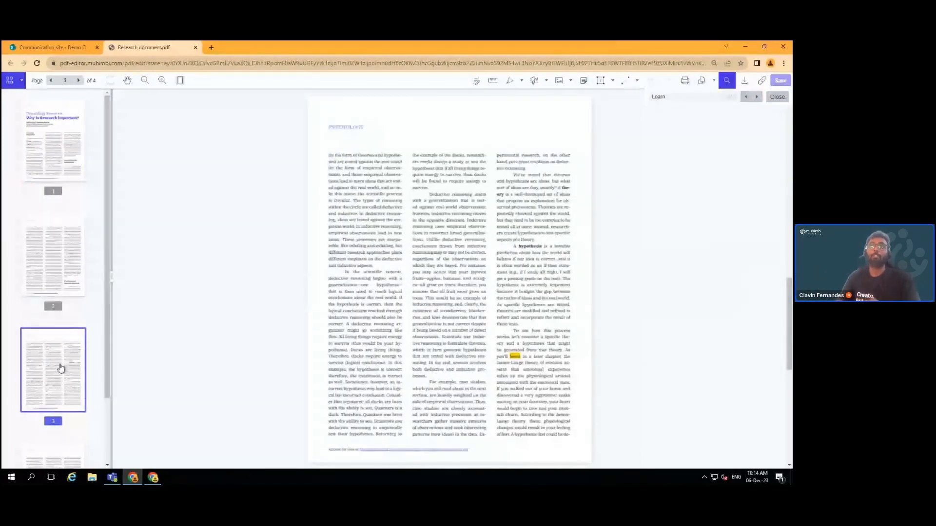
Switch the side panel from thumbnails to the empty document outline
click(14, 87)
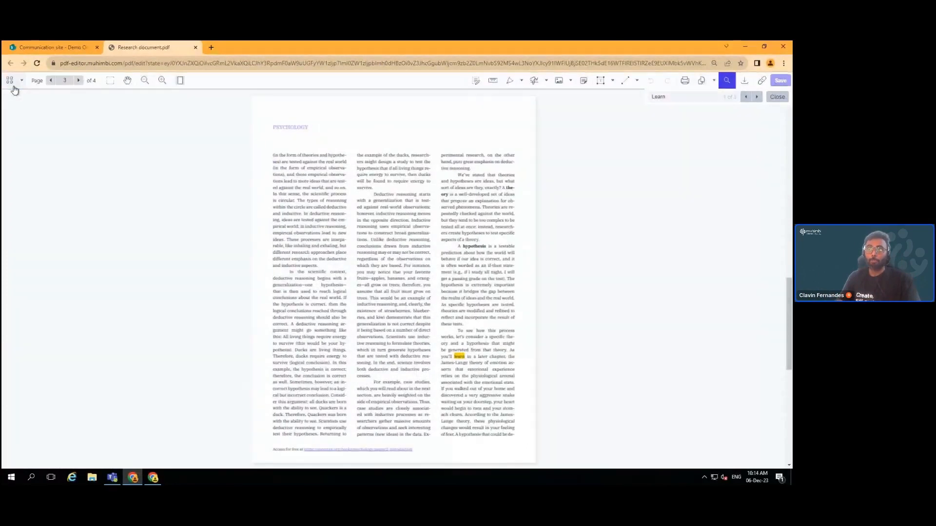
click(21, 80)
click(30, 118)
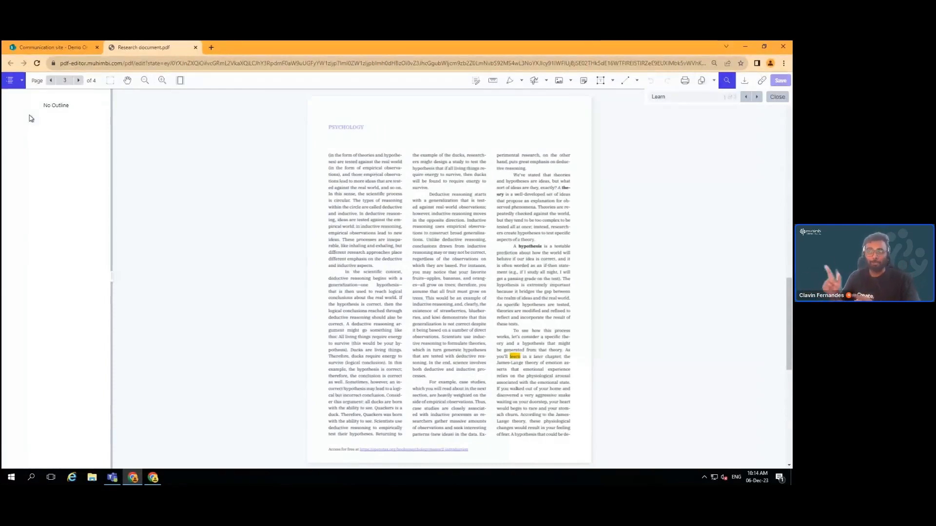
Switch the side panel through the Annotations list to the Bookmarks list
click(21, 81)
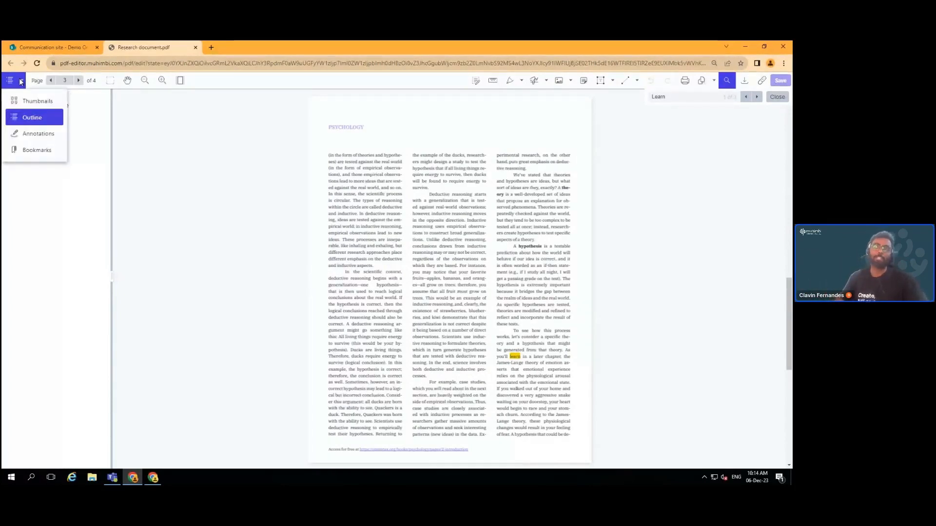
click(41, 136)
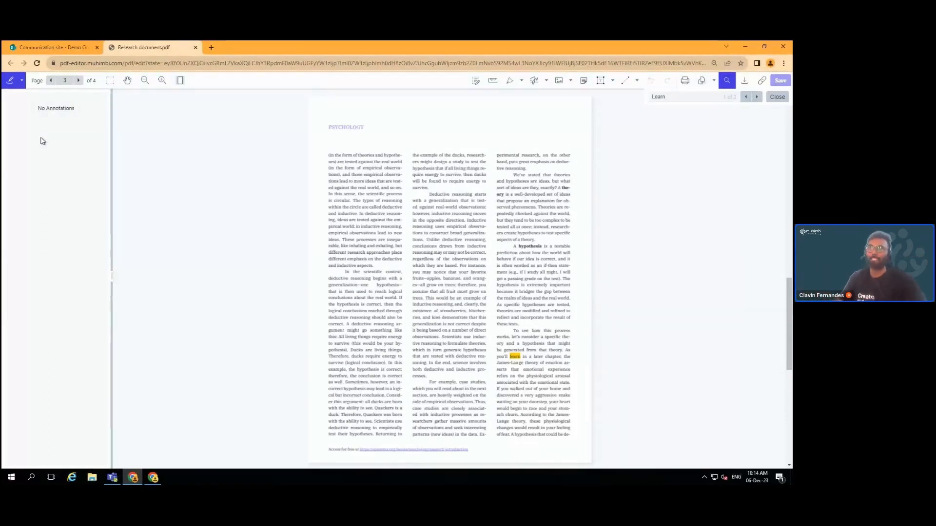
click(21, 80)
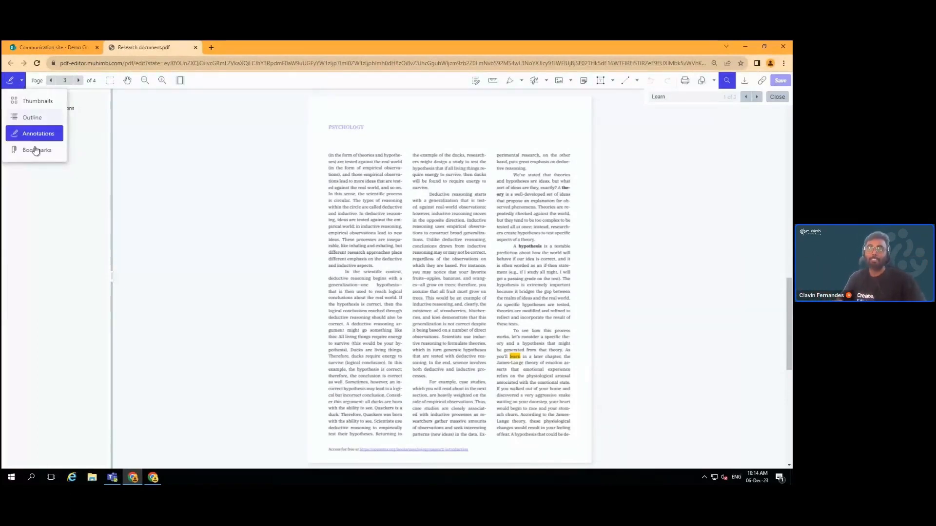
click(36, 150)
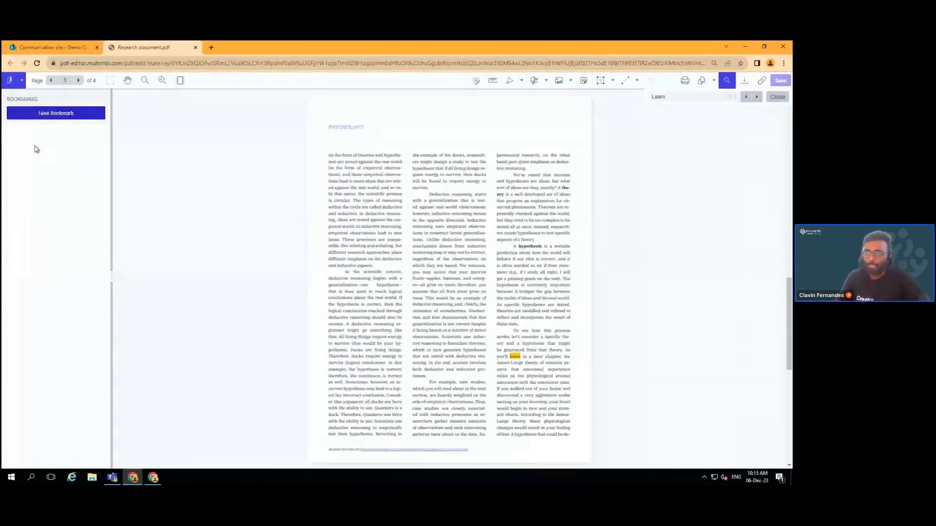
Create a bookmark named 'Page 3' and clear the current page number field
click(85, 113)
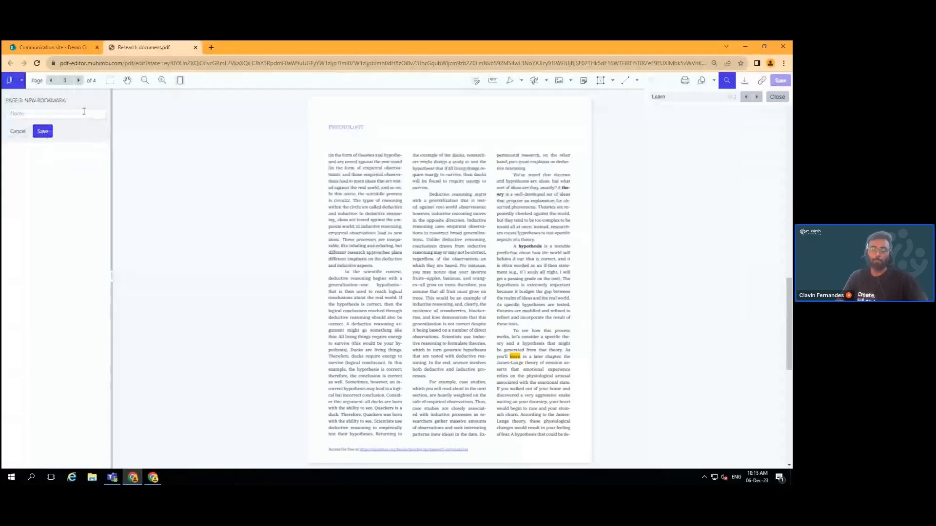
text(Page 3)
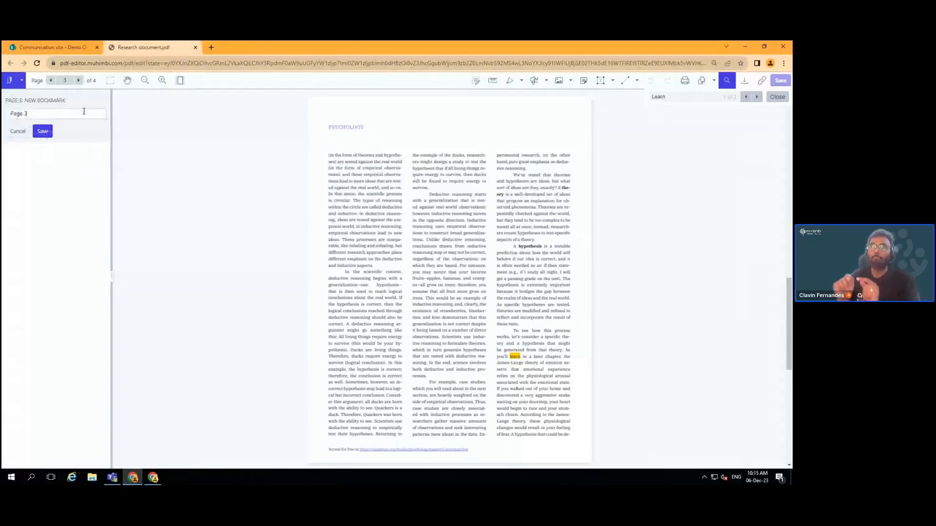
click(42, 131)
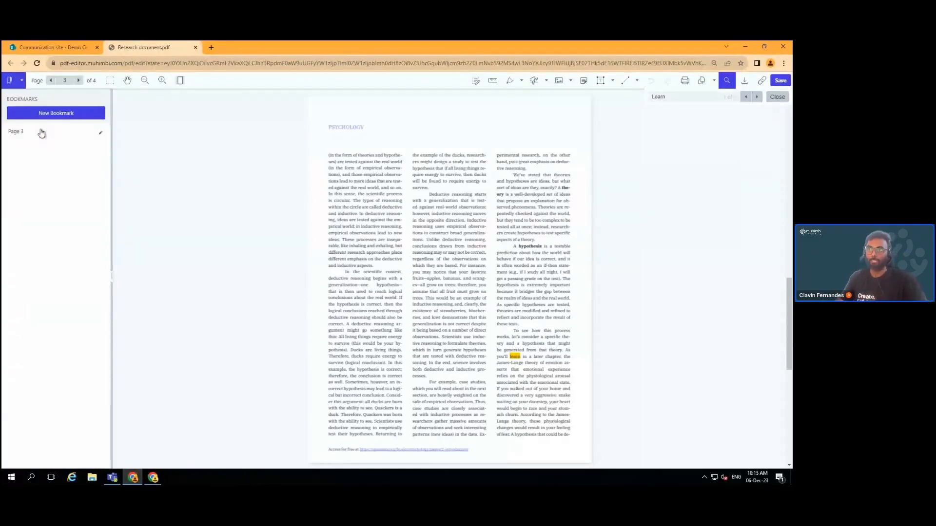
click(64, 81)
key(BackSpace)
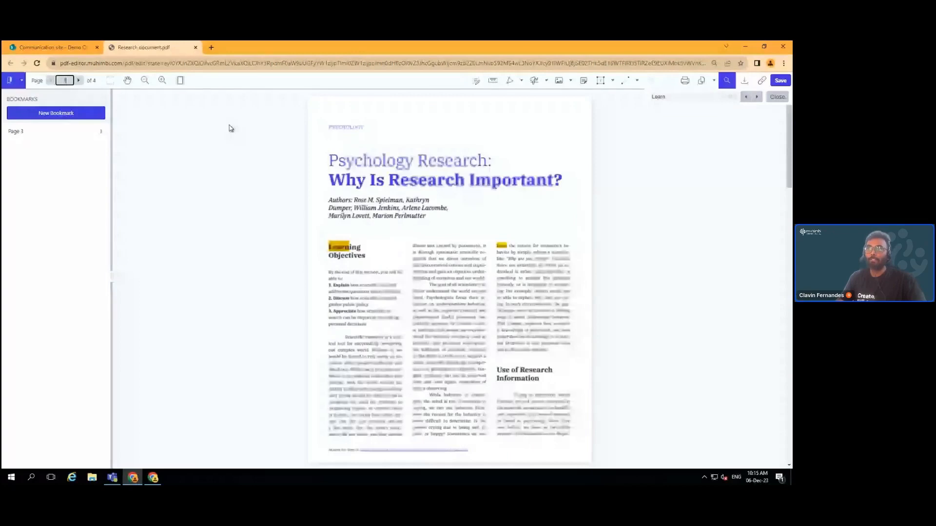
Return to page 3 using the 'Page 3' bookmark
click(31, 139)
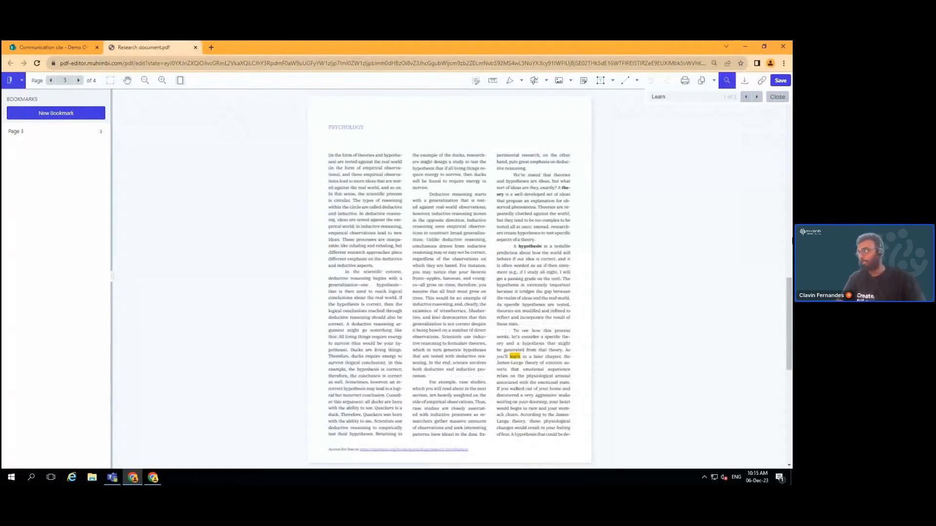
scroll(790, 212, down, 1)
scroll(790, 212, down, 2)
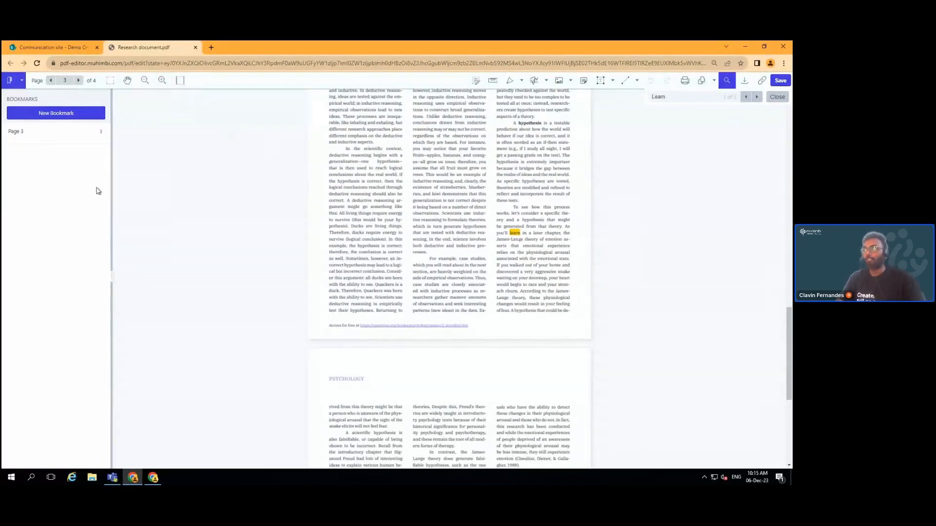
Zoom page 3 to fit the width and close the 'Learn' search bar
click(182, 85)
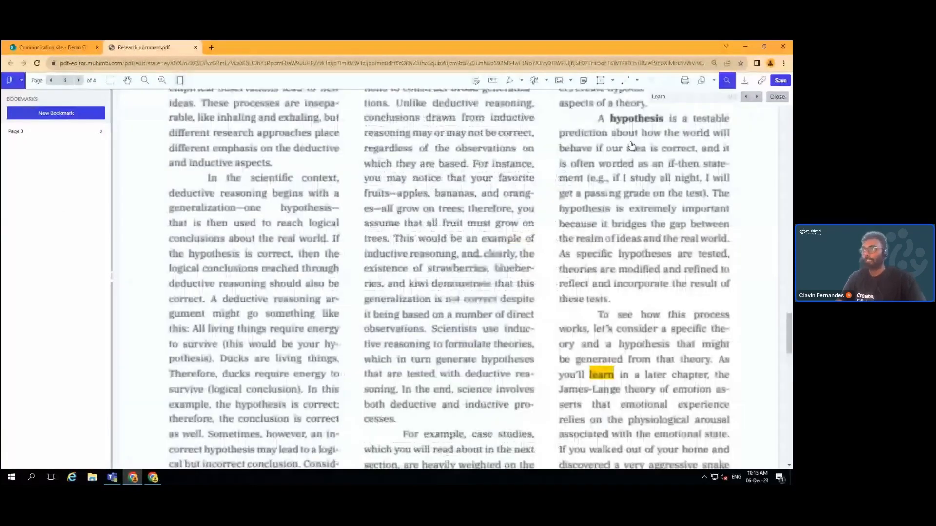
scroll(631, 145, up, 3)
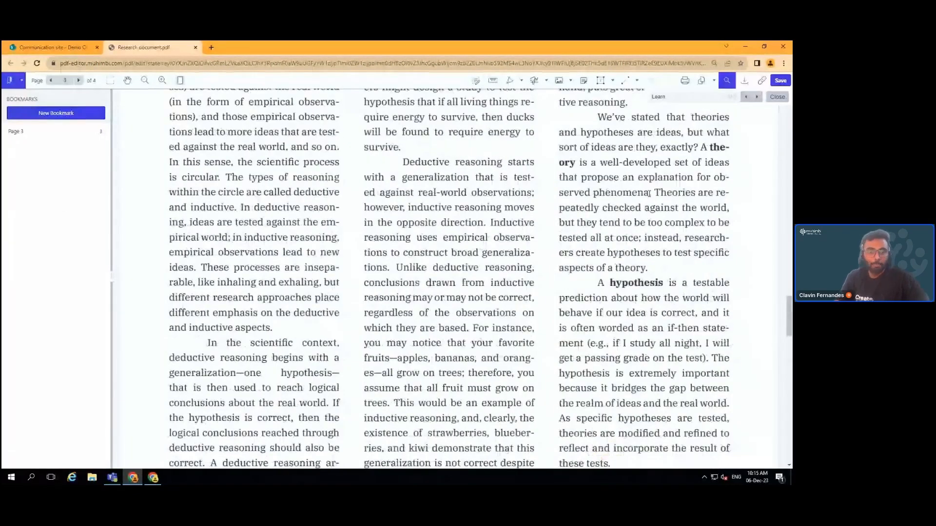
scroll(649, 193, up, 2)
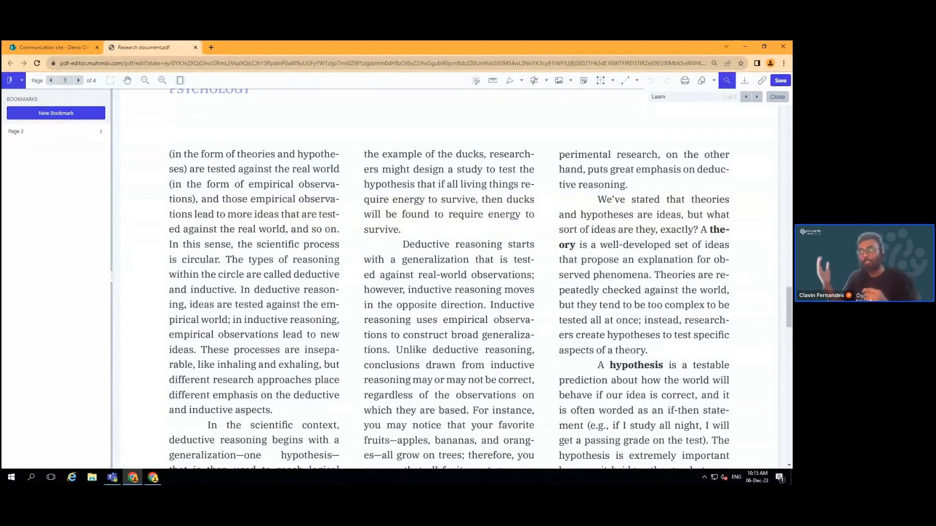
click(778, 98)
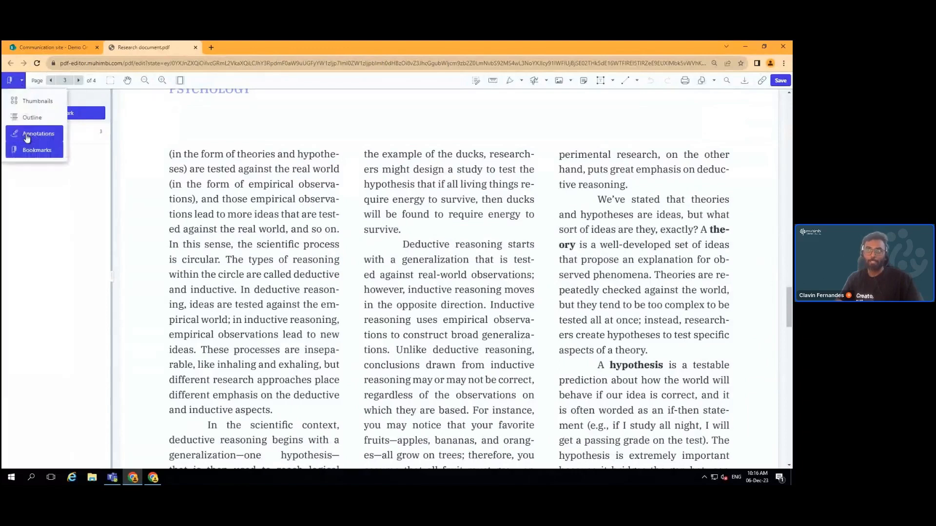
Highlight 'found to require energy to survive' on page 3 in yellow
click(27, 134)
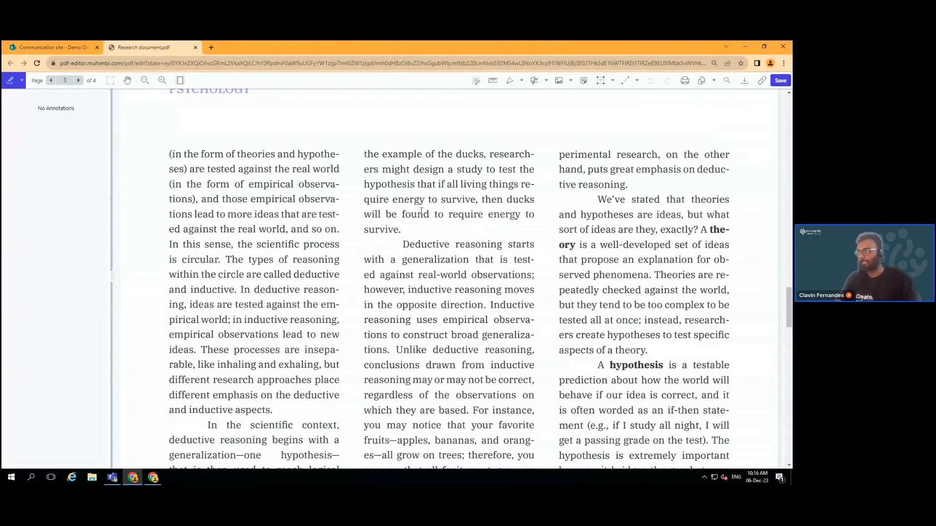
mouse_move(411, 221)
mouse_down()
mouse_move(409, 234)
mouse_move(398, 230)
mouse_up()
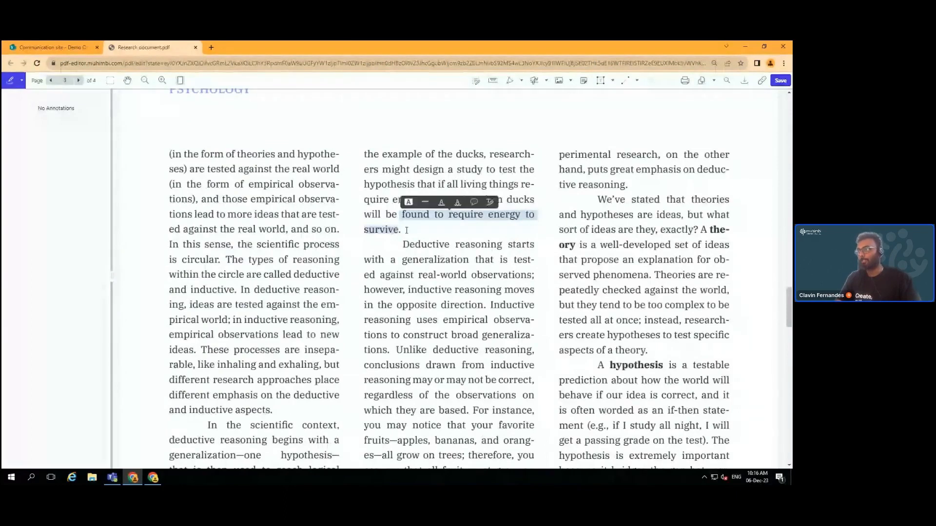
click(407, 203)
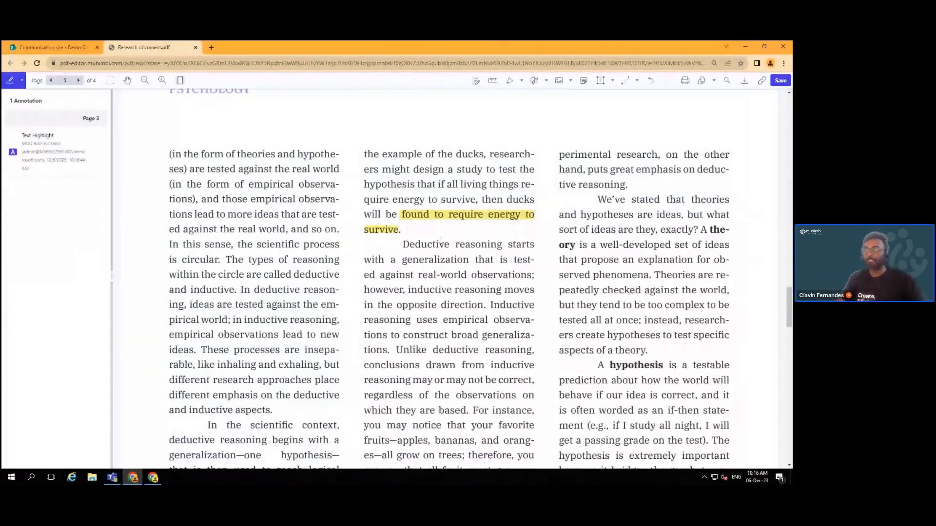
scroll(441, 240, up, 2)
scroll(597, 140, up, 1)
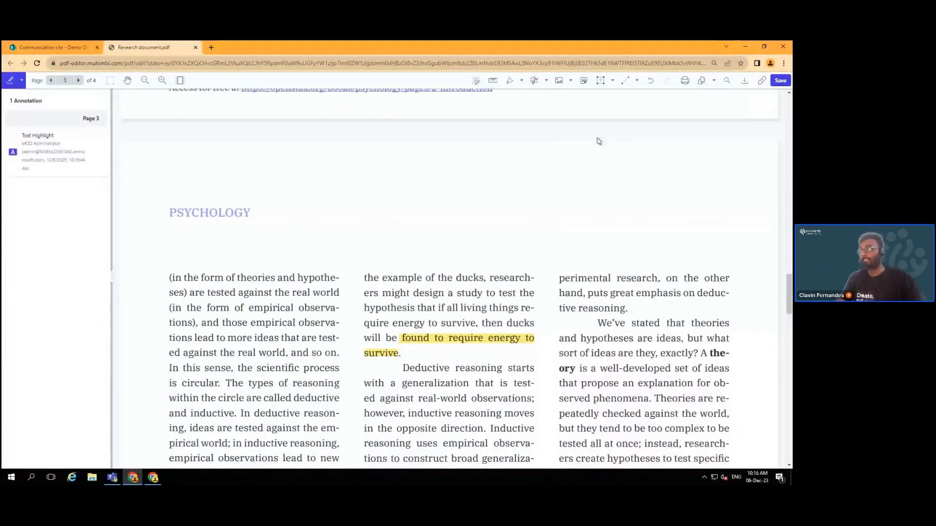
Add a sticky note reading 'The is superb' after the word 'ducks'
click(583, 80)
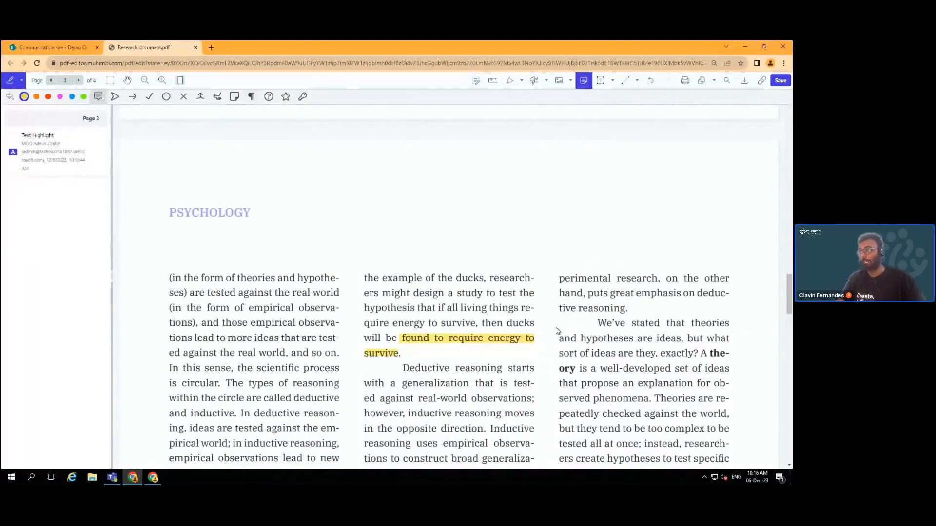
click(536, 324)
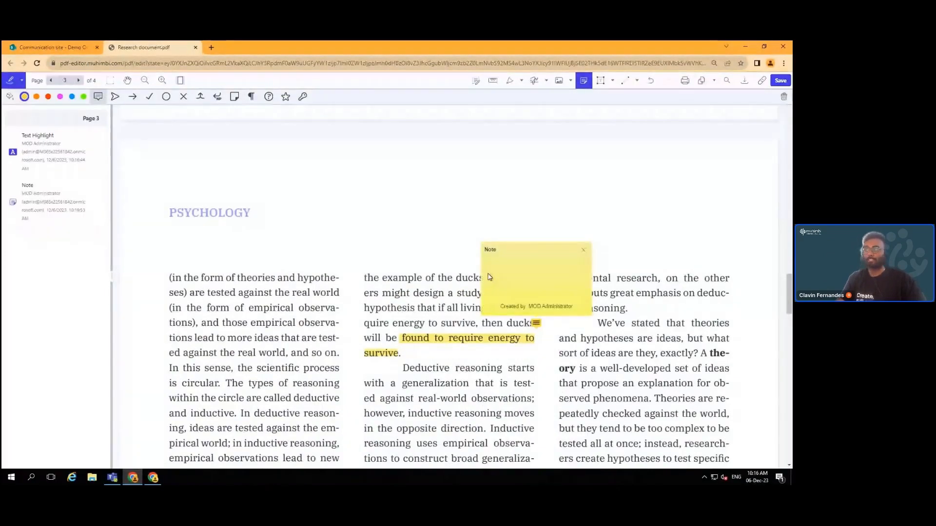
text(The )
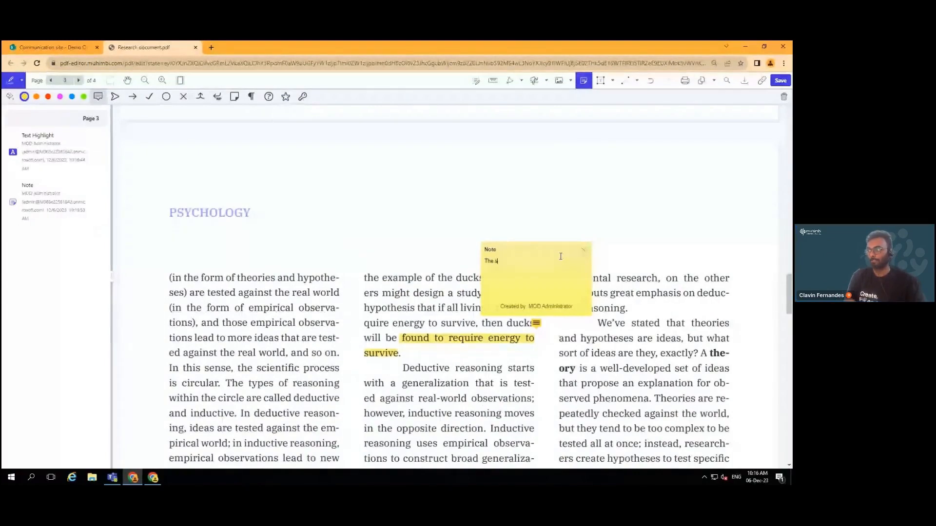
text(is superb)
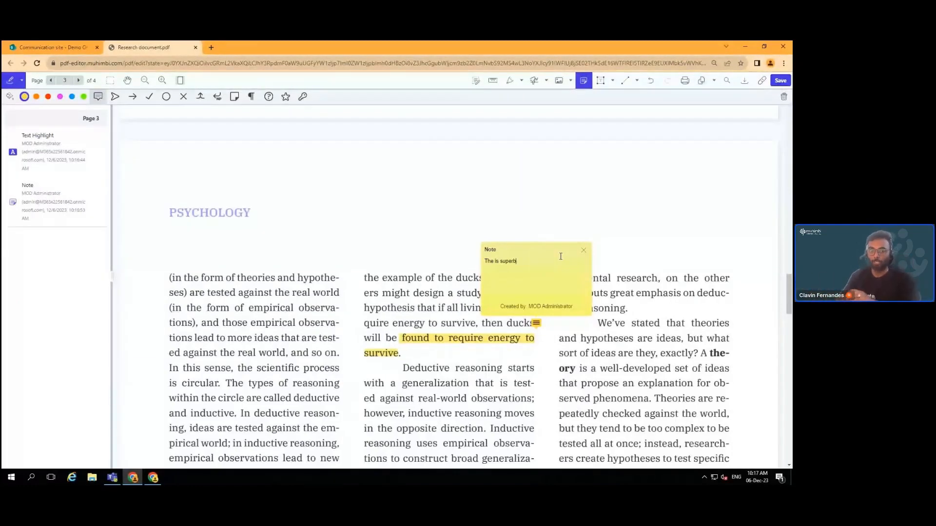
click(483, 218)
Draw red freehand underlines beneath 'The Process of' and 'Scientific Research'
scroll(483, 218, up, 5)
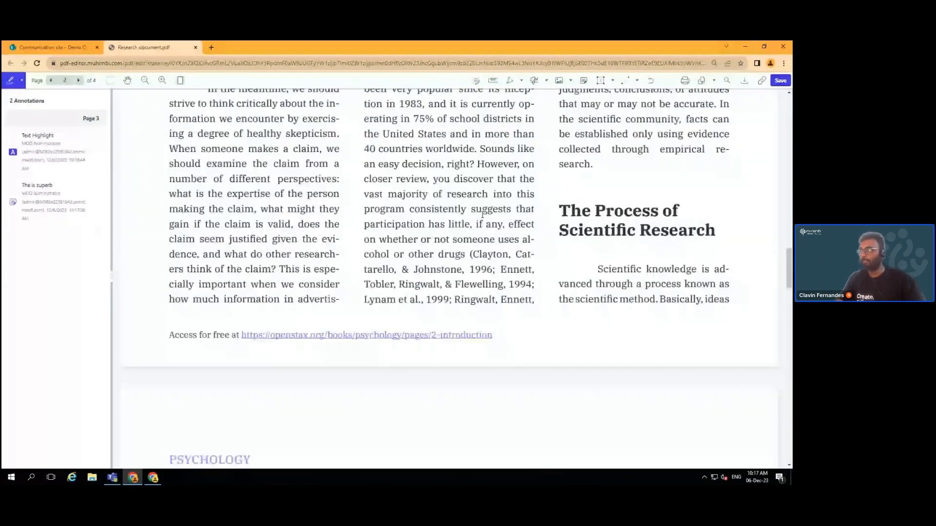
scroll(482, 215, up, 3)
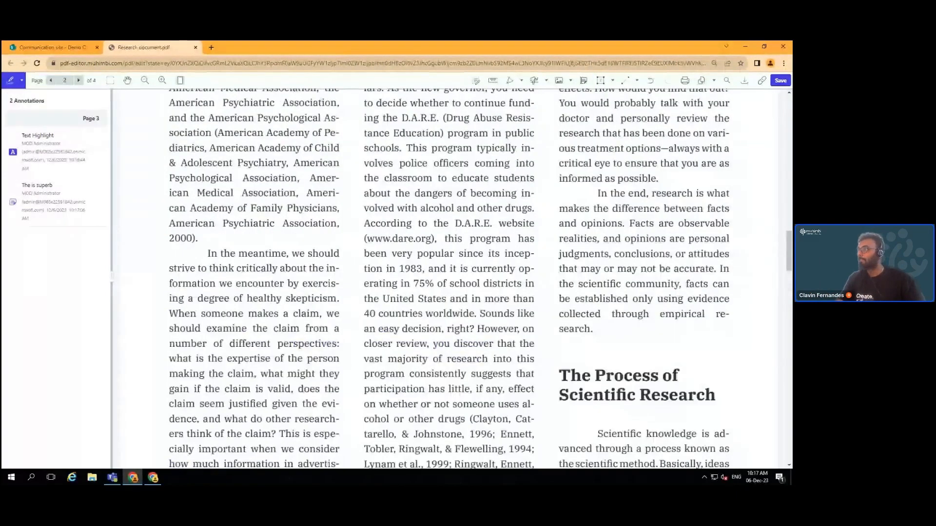
click(512, 81)
click(521, 82)
click(514, 102)
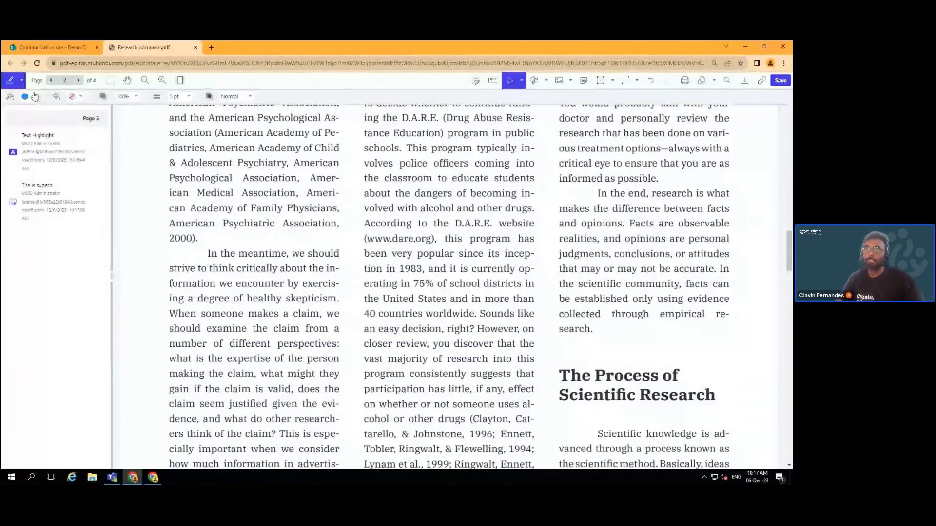
click(34, 96)
click(37, 120)
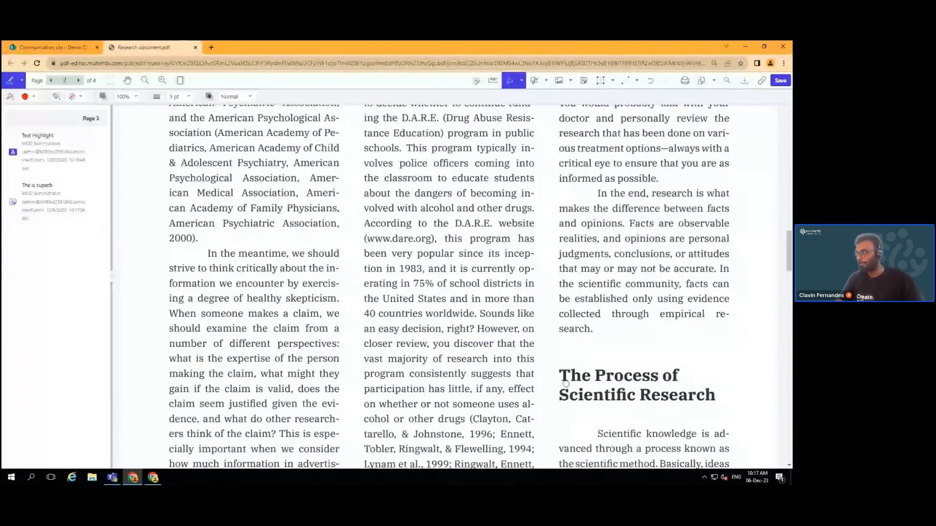
drag(564, 383, 684, 383)
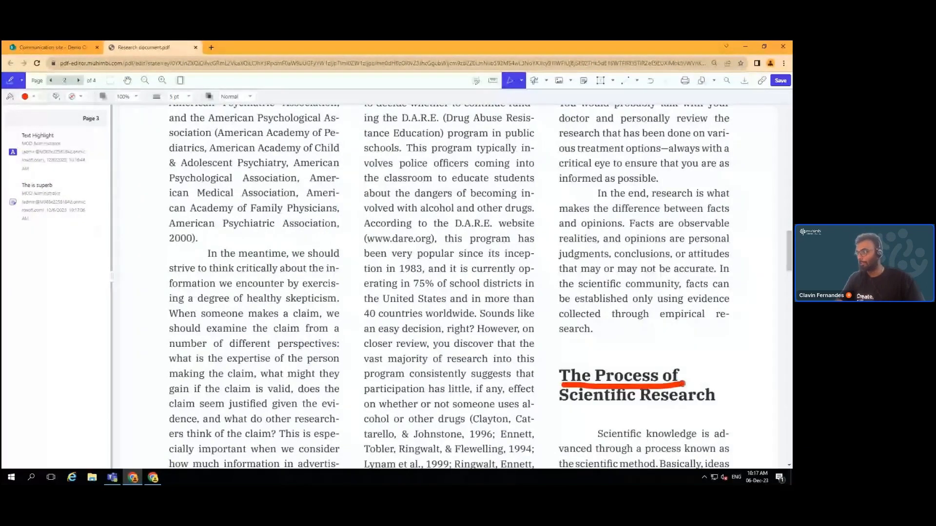
drag(567, 409, 743, 406)
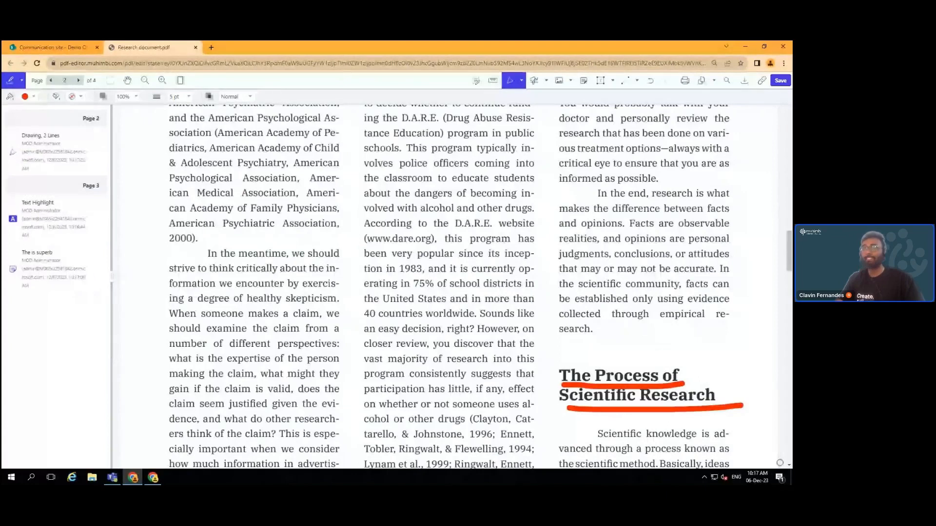
Erase the end of the red underline and draw a straight blue line under the heading
click(521, 80)
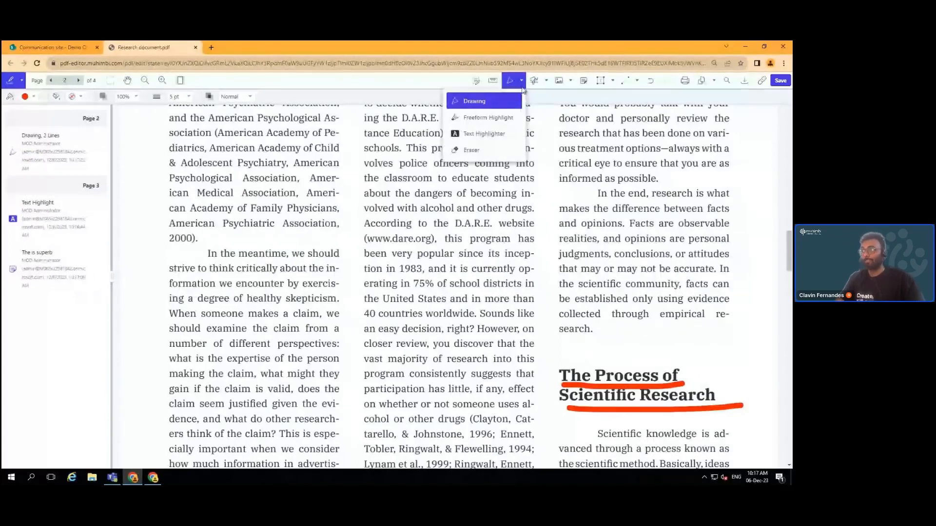
click(475, 150)
drag(735, 408, 708, 408)
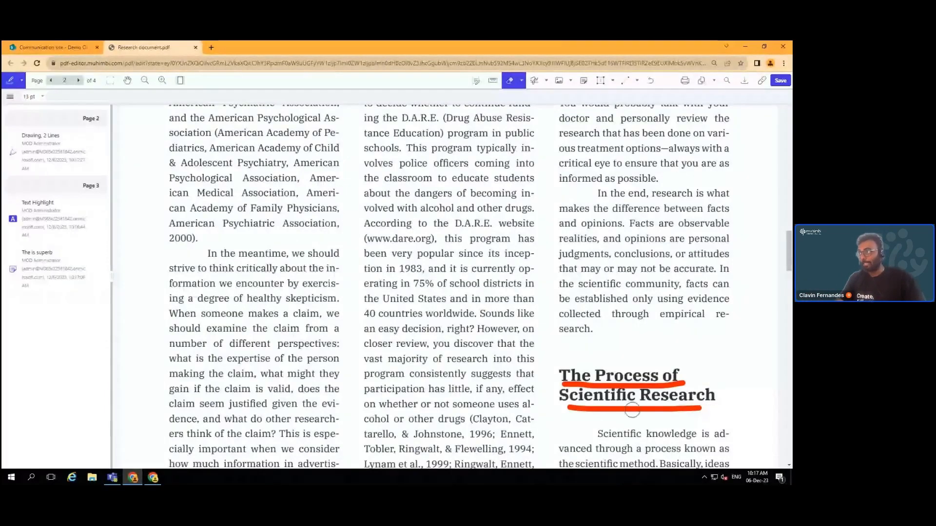
click(628, 82)
drag(561, 422, 716, 420)
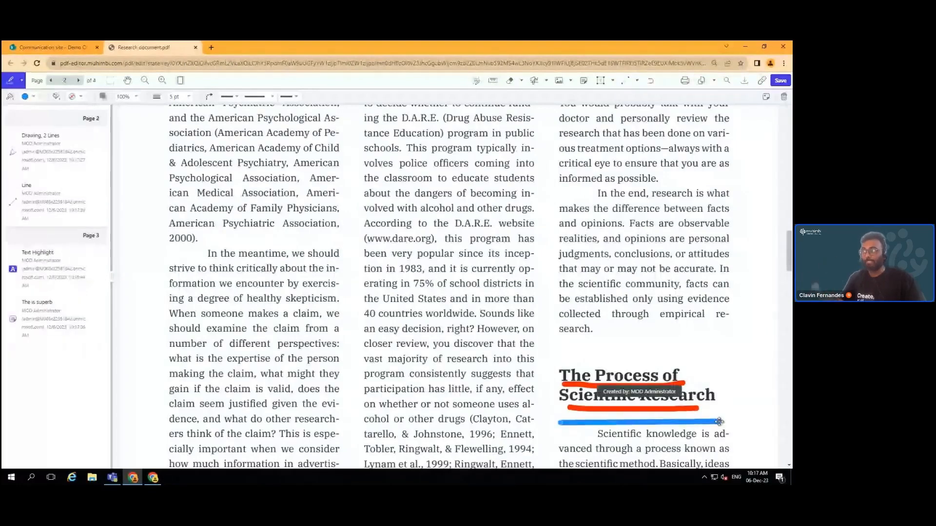
click(637, 80)
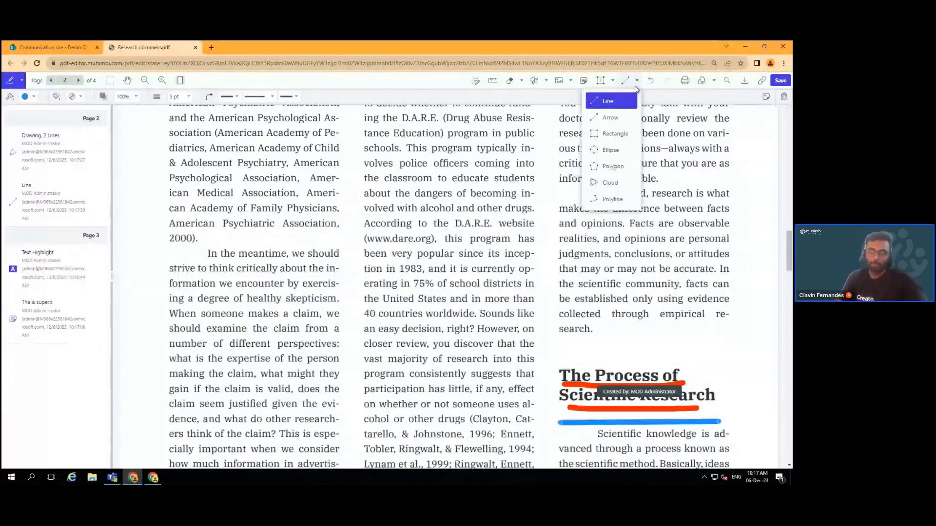
Draw a blue ellipse to the right of the PSYCHOLOGY heading
scroll(511, 232, up, 2)
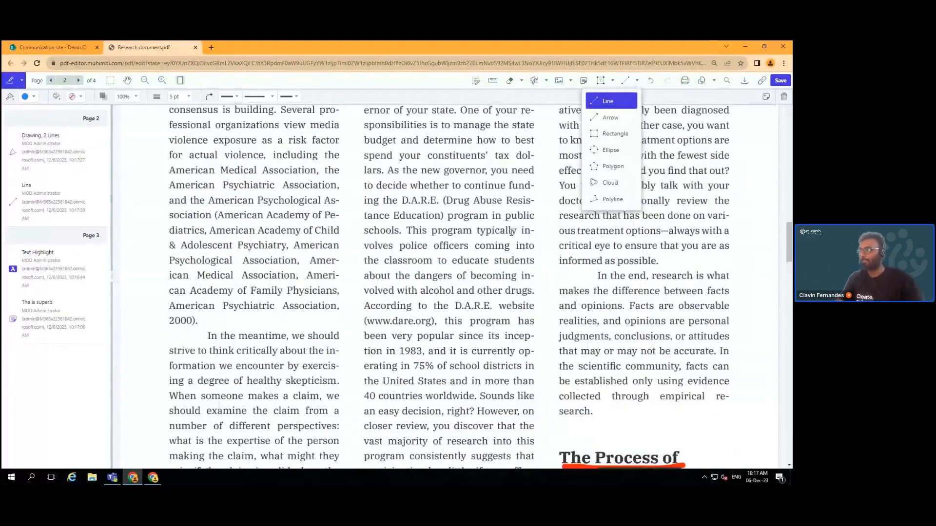
scroll(567, 226, up, 7)
scroll(566, 226, up, 6)
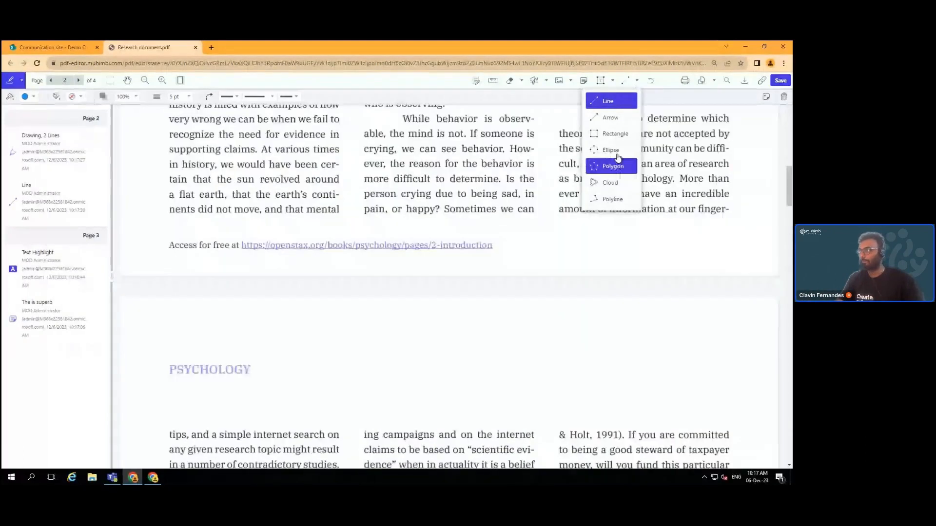
click(611, 150)
mouse_move(441, 343)
mouse_down()
mouse_move(348, 367)
mouse_move(335, 409)
mouse_up()
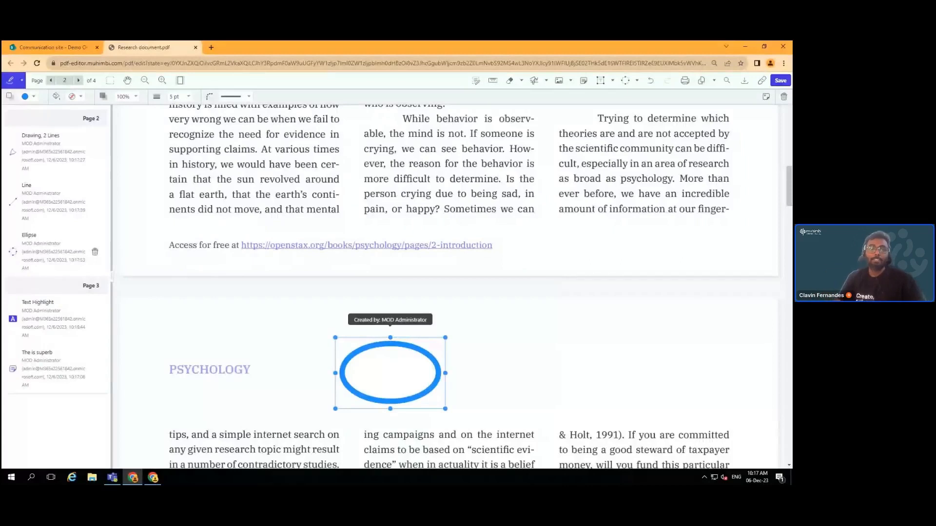
click(522, 82)
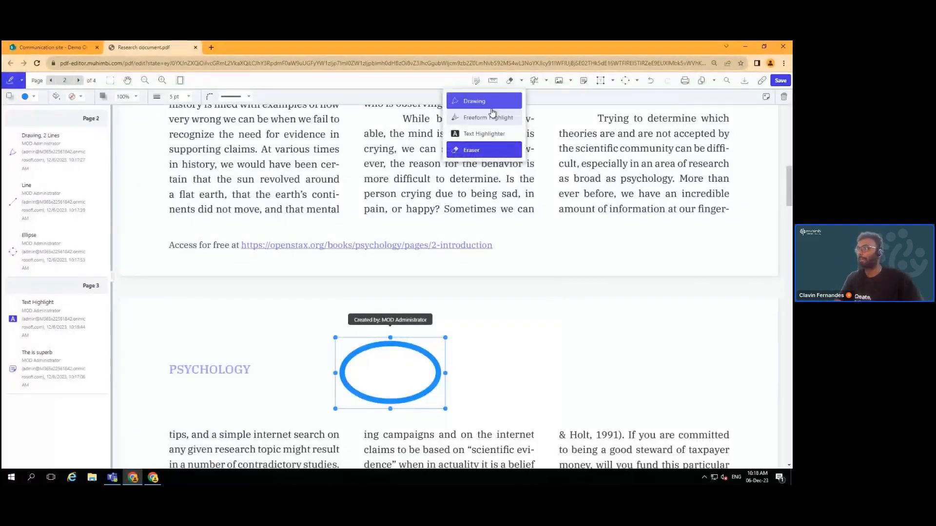
Freeform-highlight the 'person crying due to being sad' sentence in yellow, marking the ellipse too
click(487, 118)
drag(401, 193, 533, 191)
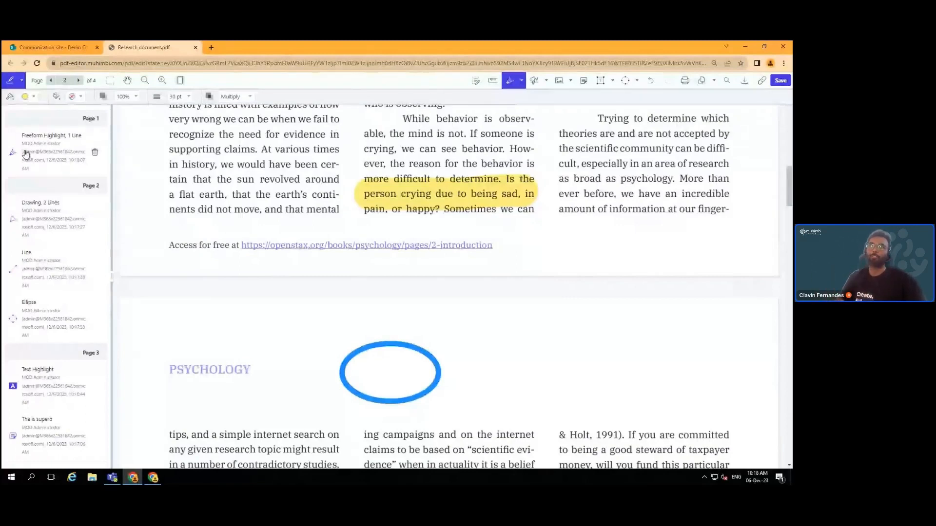
click(403, 350)
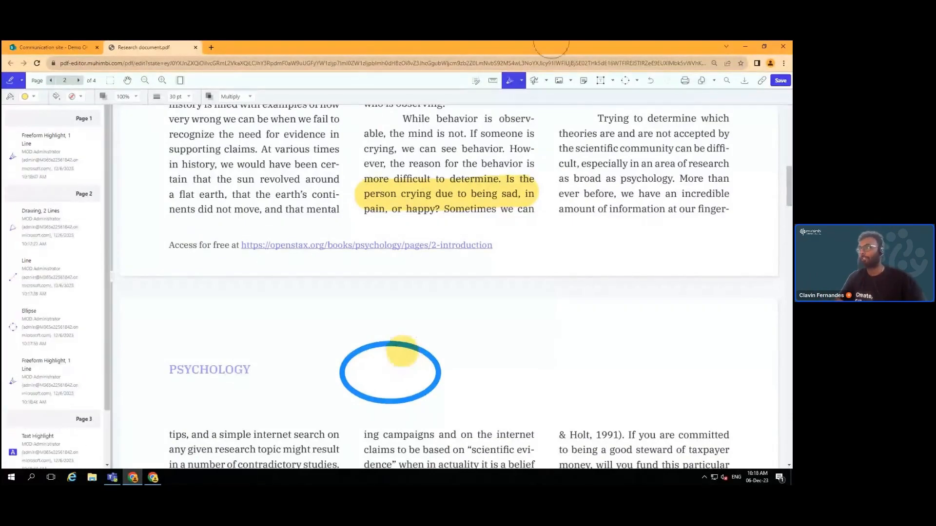
click(383, 349)
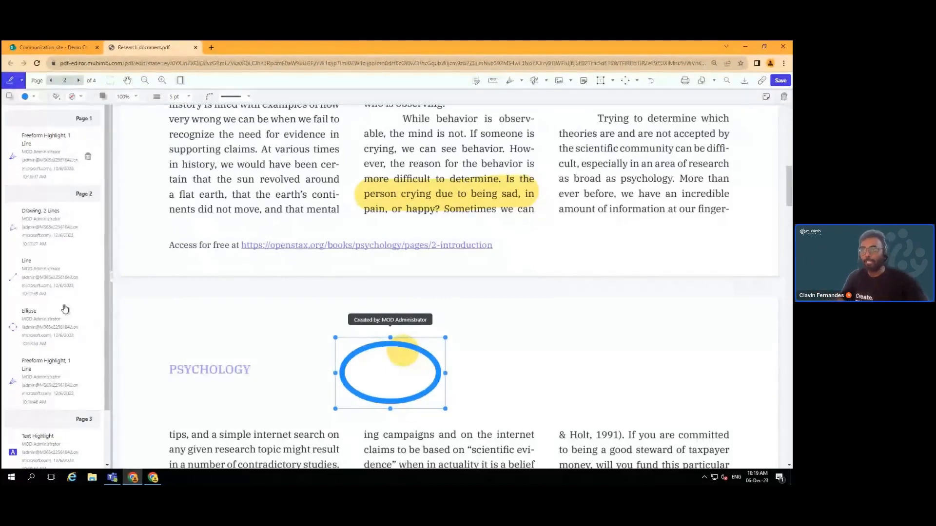
Delete the stray yellow highlight mark on the ellipse, leaving six annotations
click(53, 383)
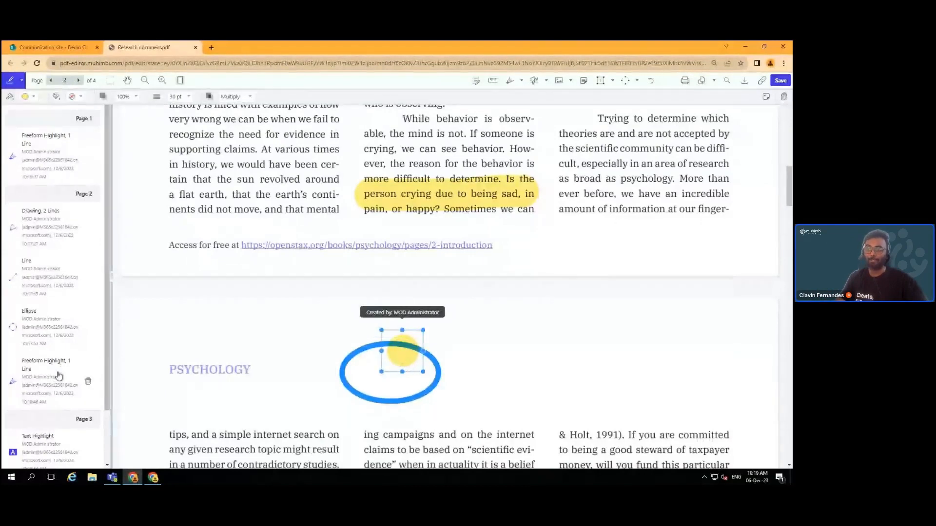
click(87, 383)
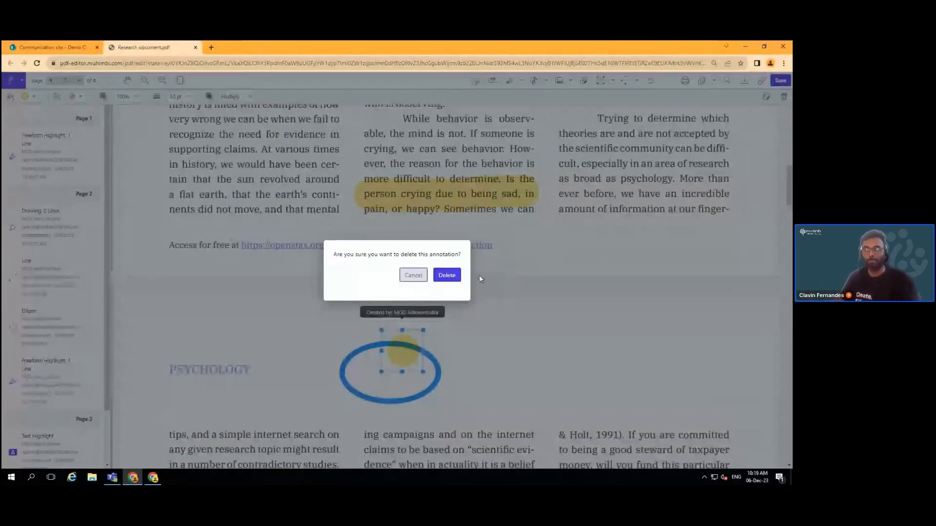
click(447, 276)
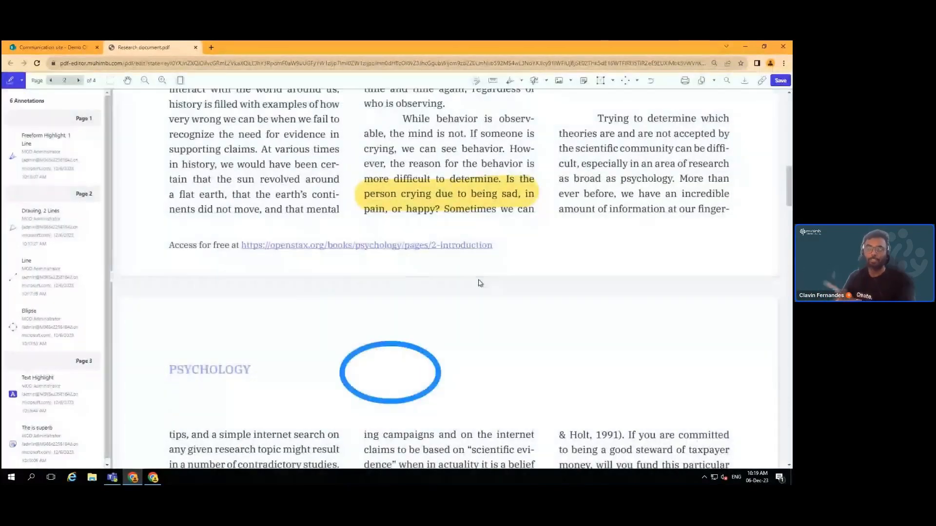
mouse_move(84, 278)
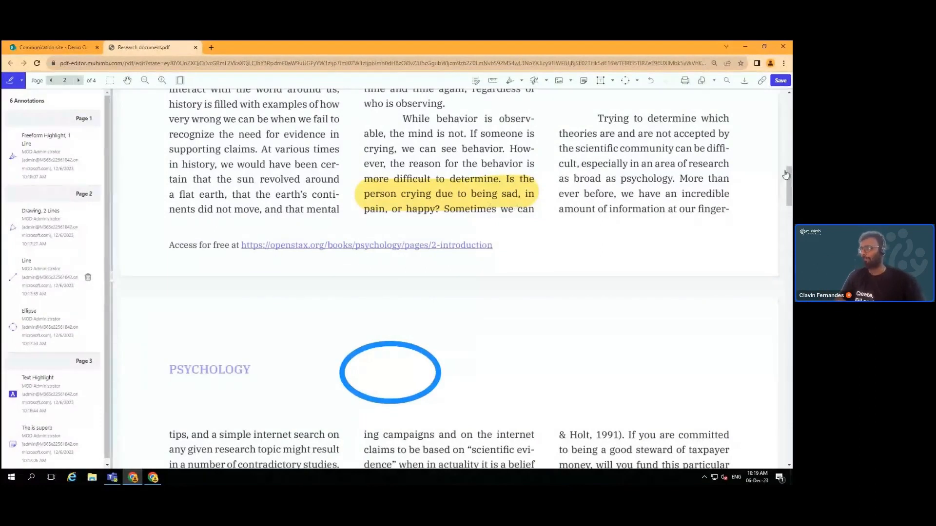
On page 1, enter text editing, select 'crying' in the right column, then cancel without changes
drag(790, 157, 791, 79)
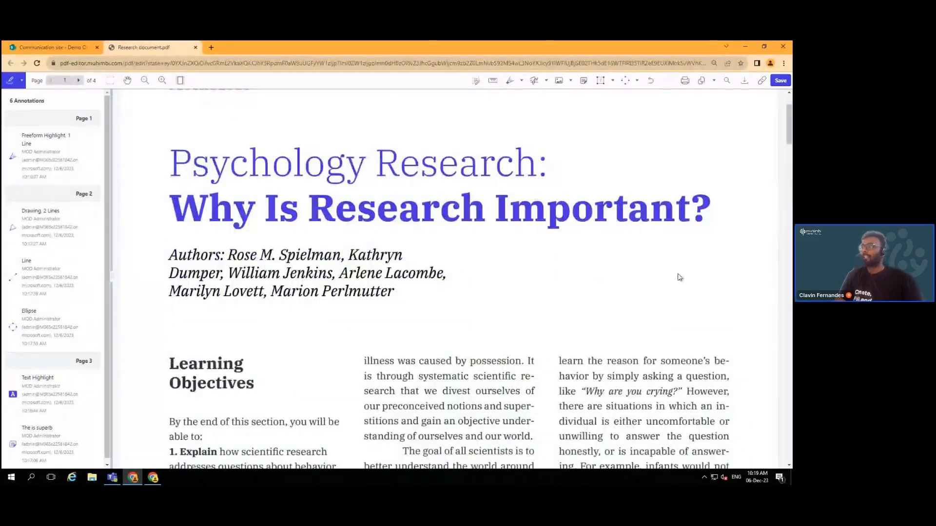
scroll(679, 278, down, 1)
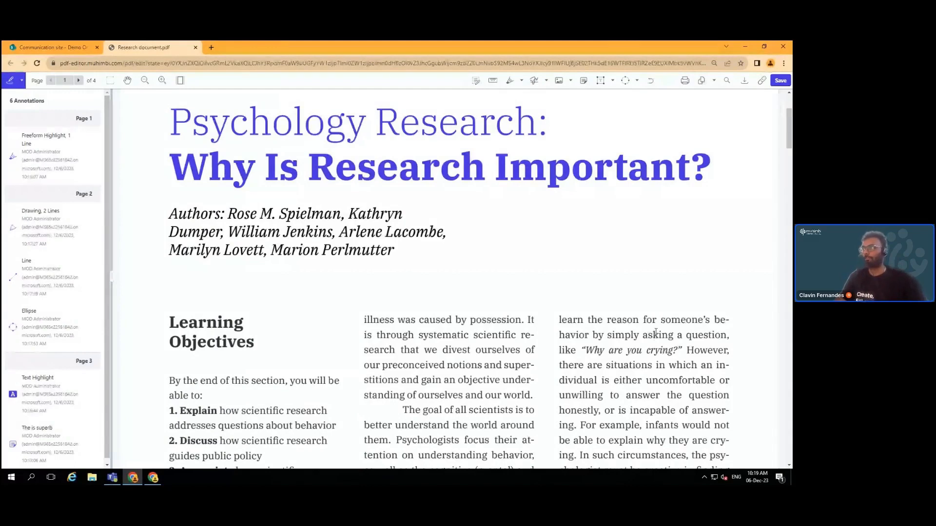
click(476, 81)
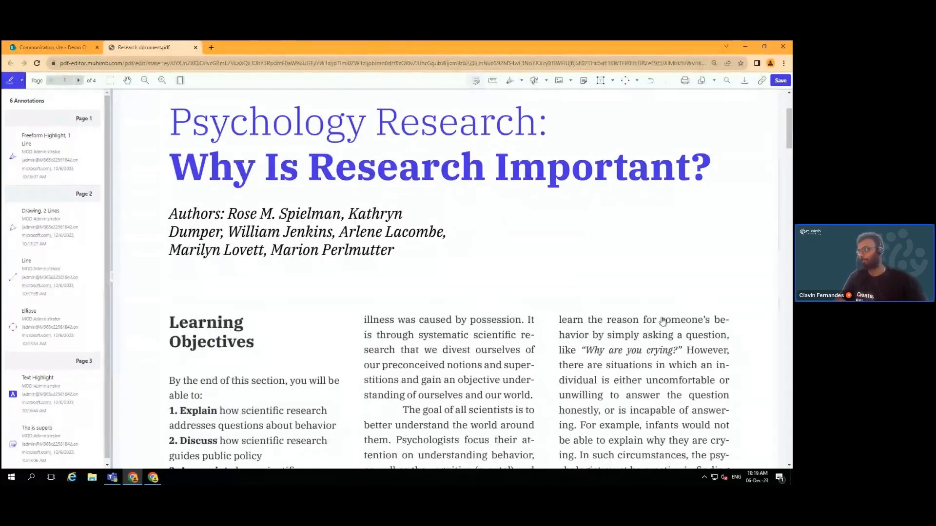
click(663, 351)
double_click(662, 351)
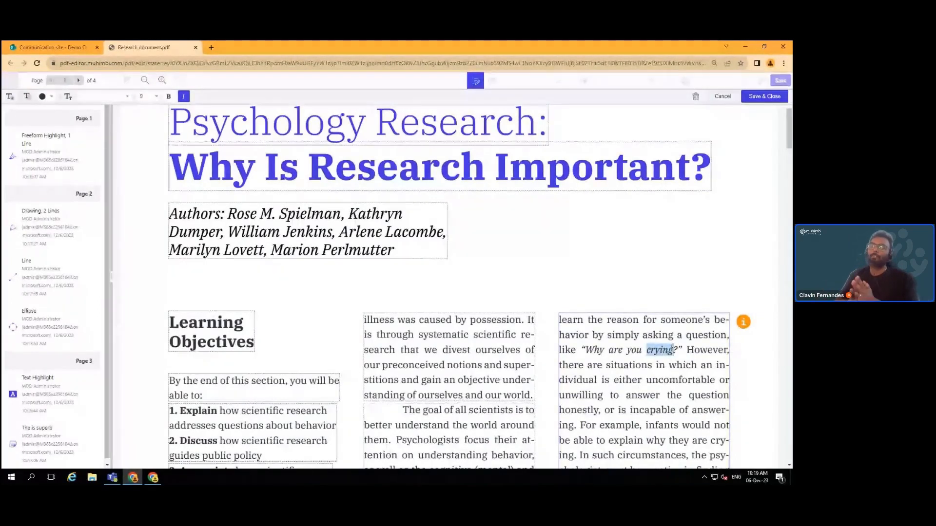
click(720, 98)
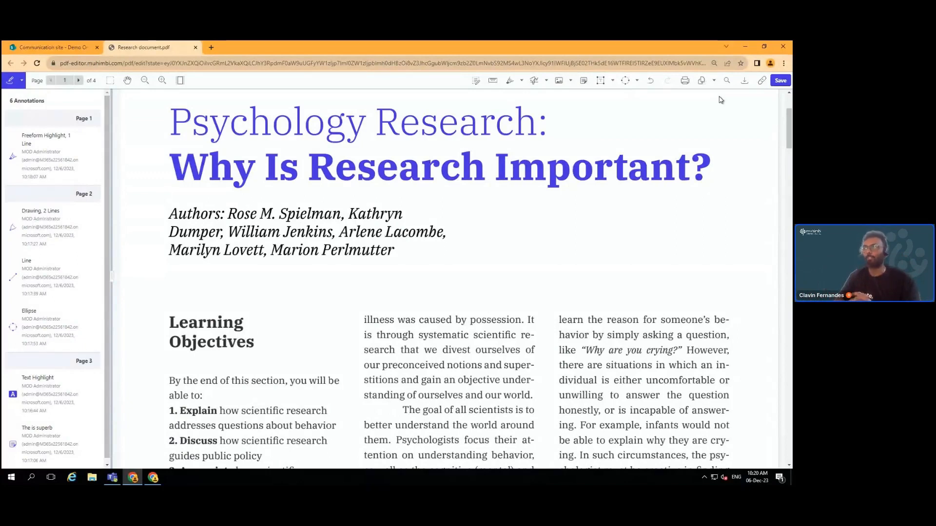
Replace the word 'crying' in page 1's right-column paragraph with 'sad'
click(476, 82)
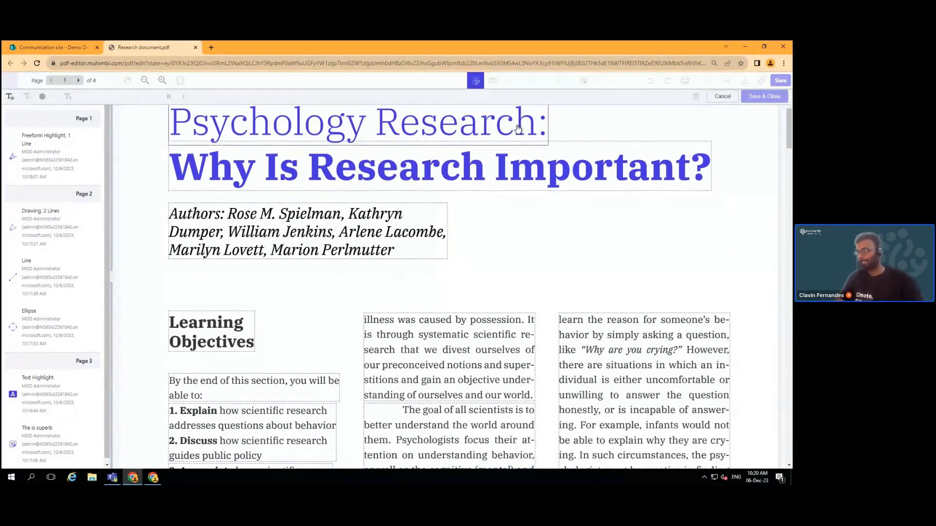
click(662, 351)
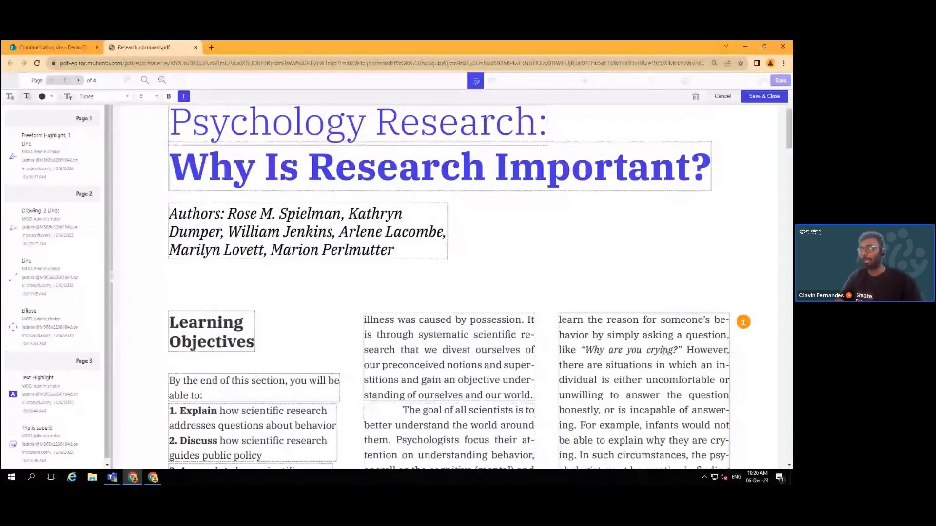
double_click(662, 351)
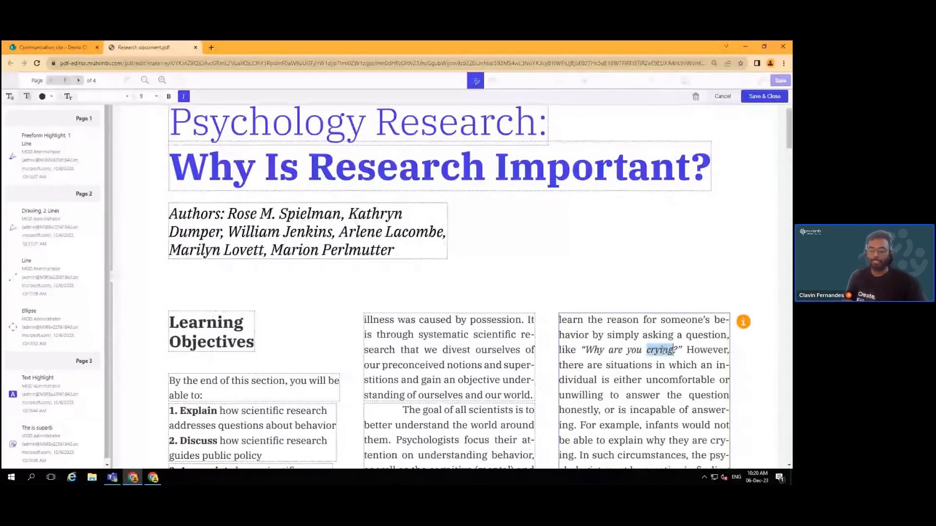
text(sad)
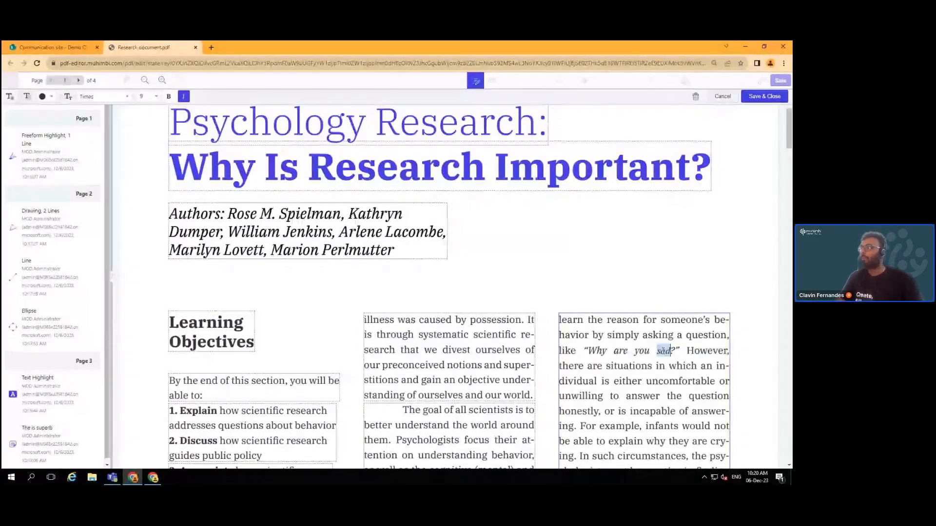
Make 'sad' red, size 10 and bold, then save and close text editing
click(51, 97)
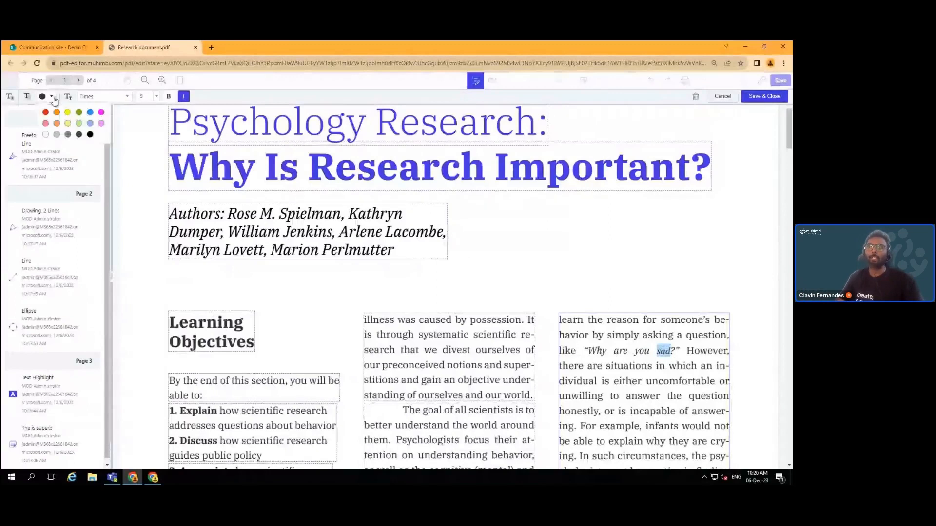
click(45, 113)
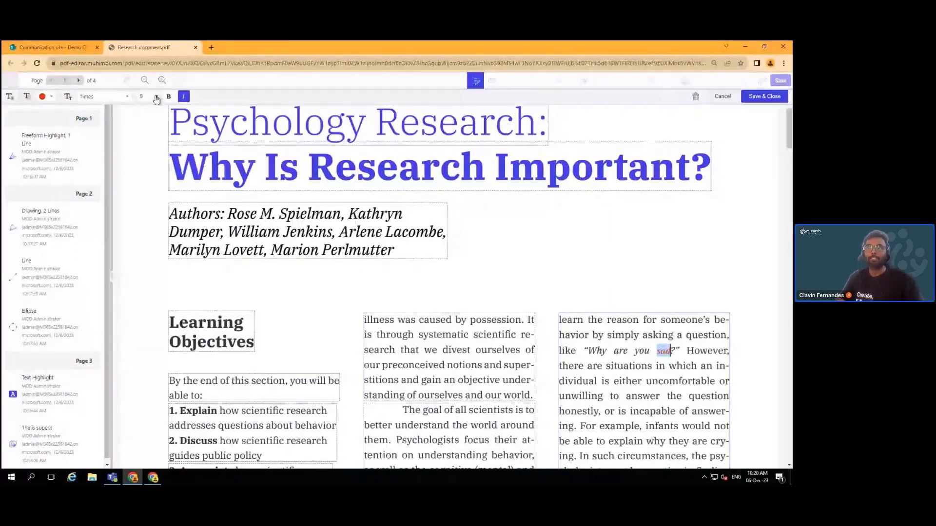
click(156, 97)
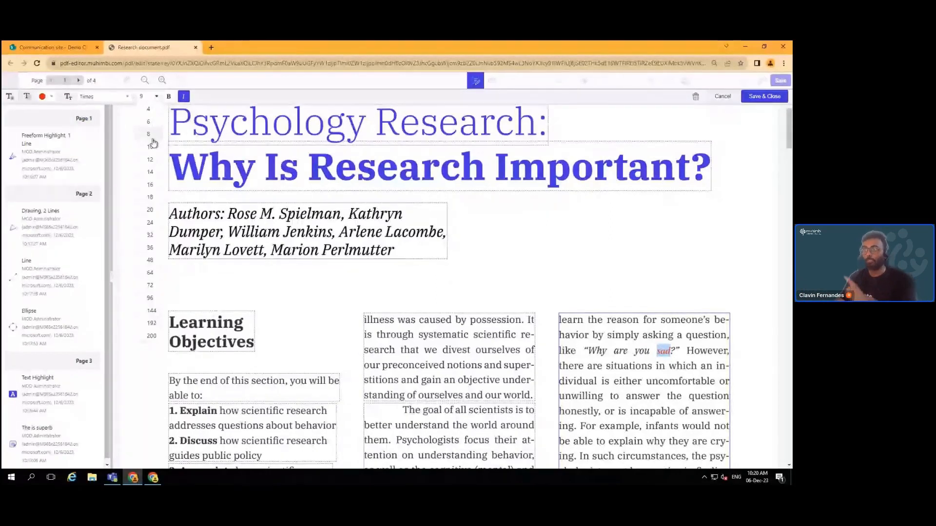
click(152, 146)
click(169, 97)
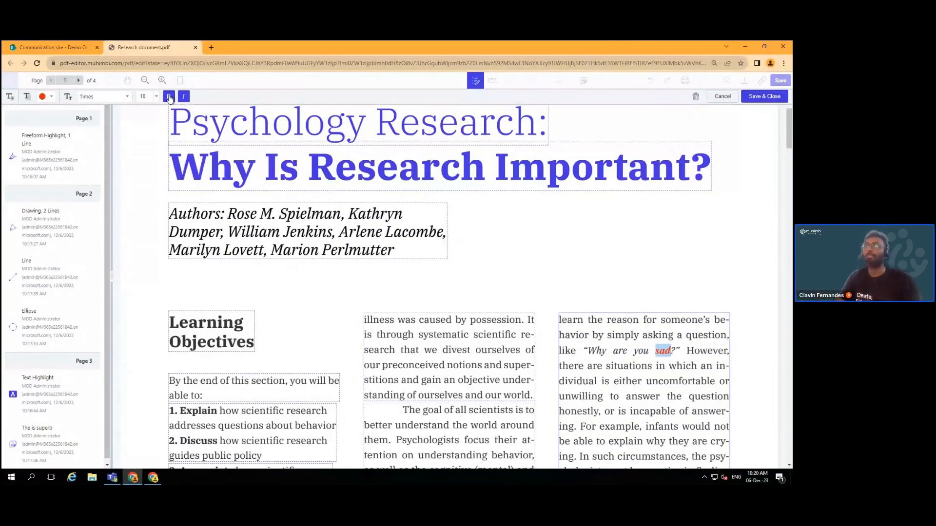
scroll(577, 241, up, 2)
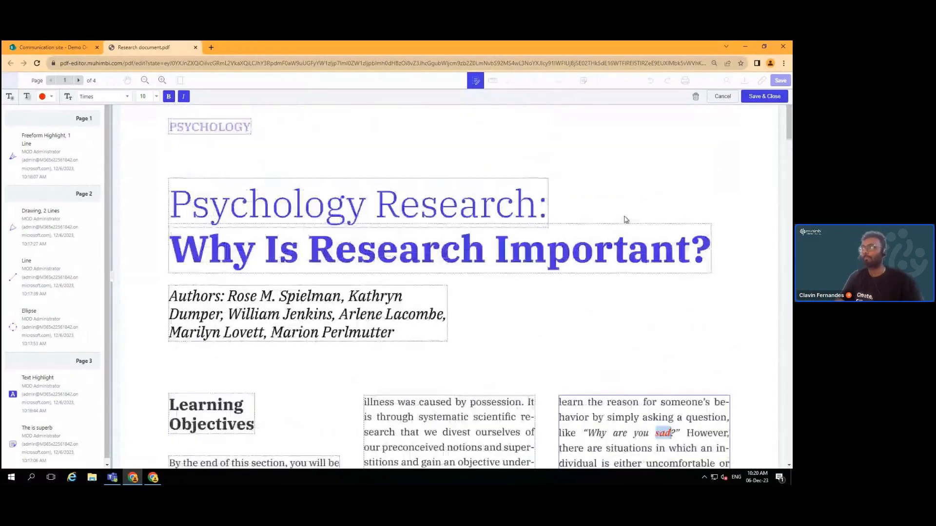
click(763, 97)
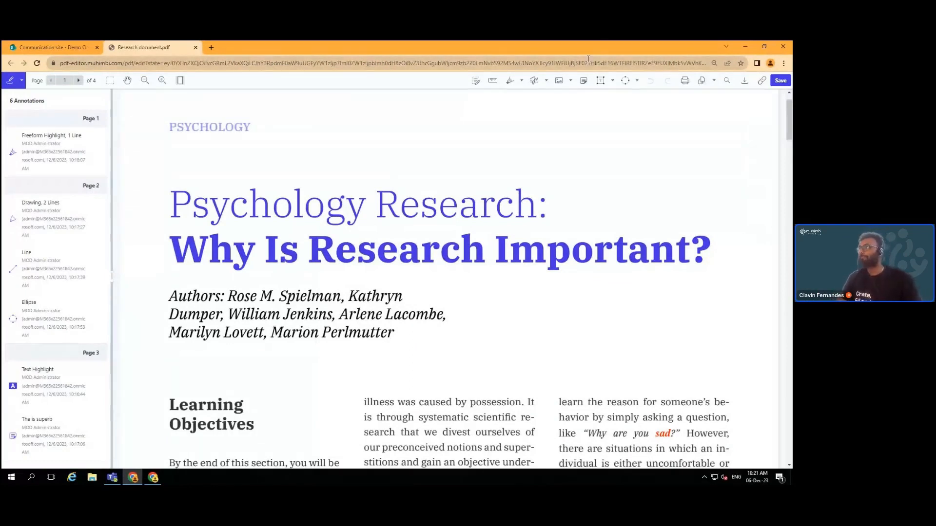
Create a red custom stamp reading the reviewer's name plus 'REVIEW' and place it on page 1
click(569, 81)
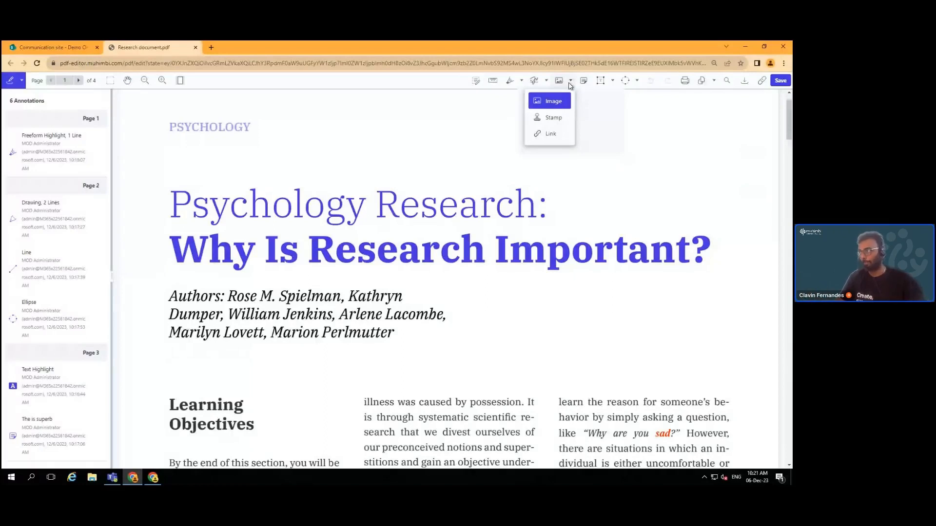
click(556, 117)
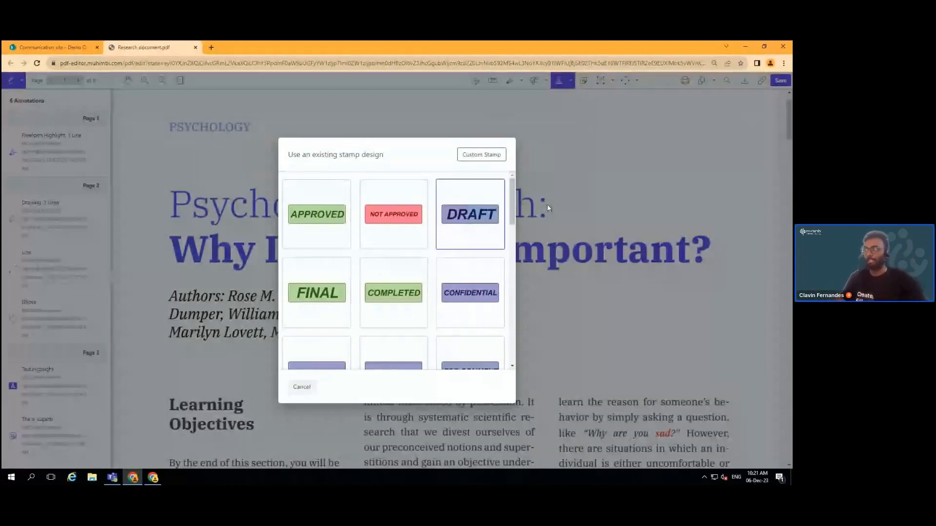
click(476, 154)
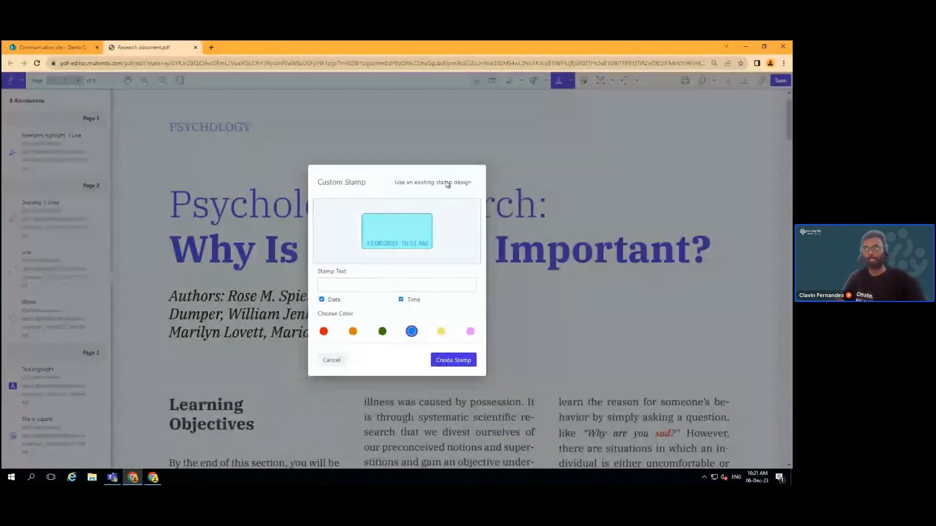
click(359, 283)
text(CLAVIN )
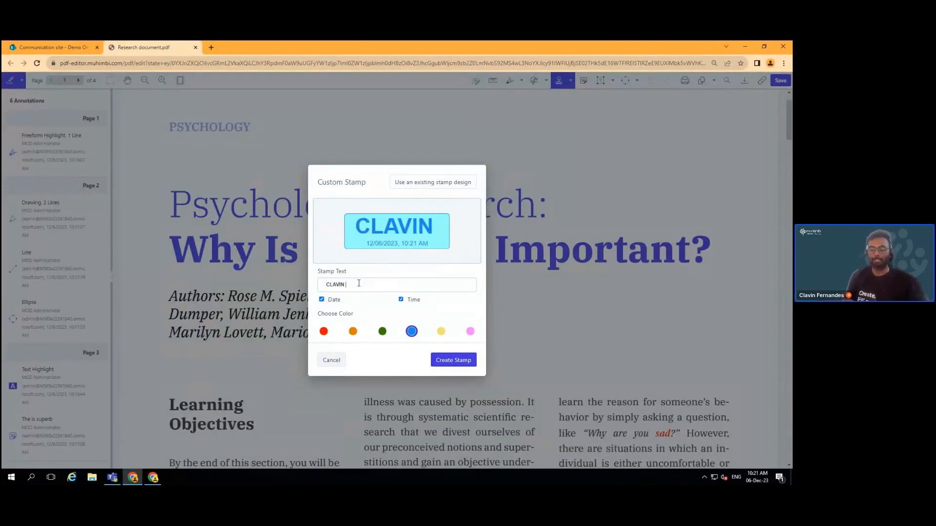
text(REVIEW)
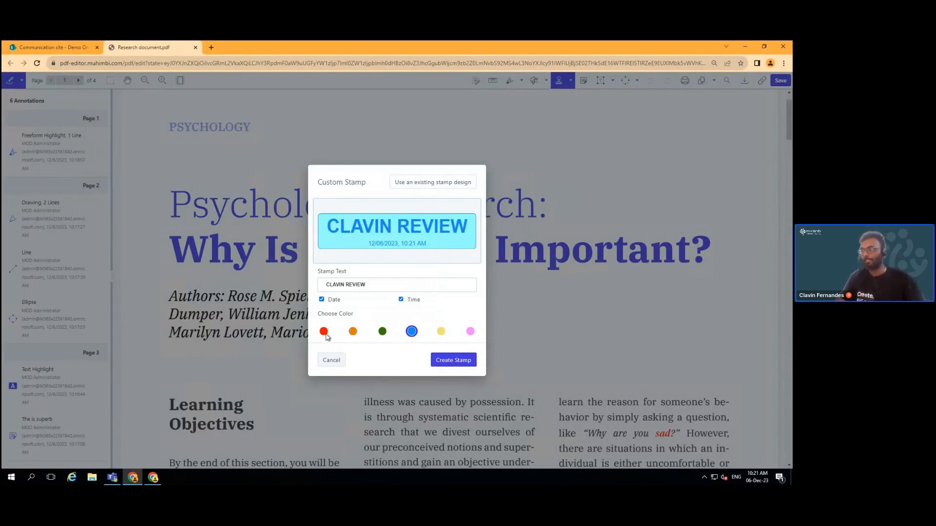
click(324, 334)
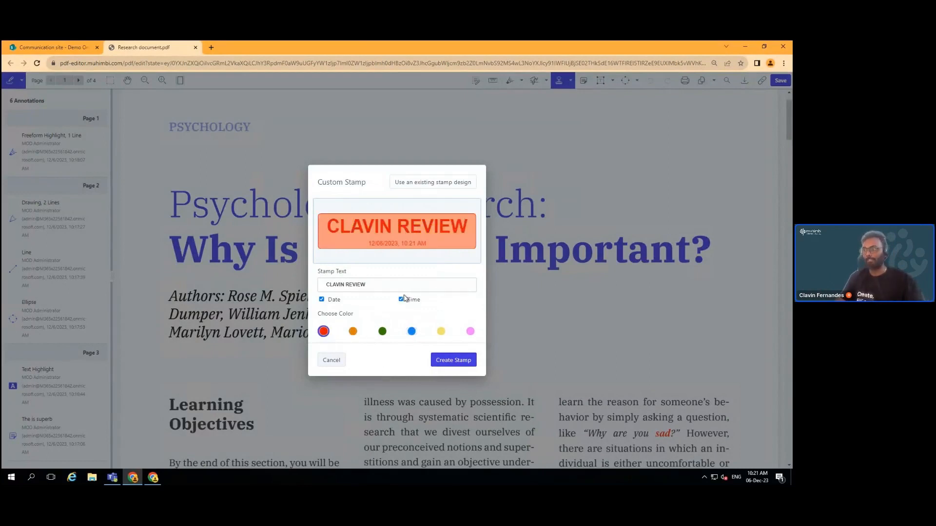
click(458, 361)
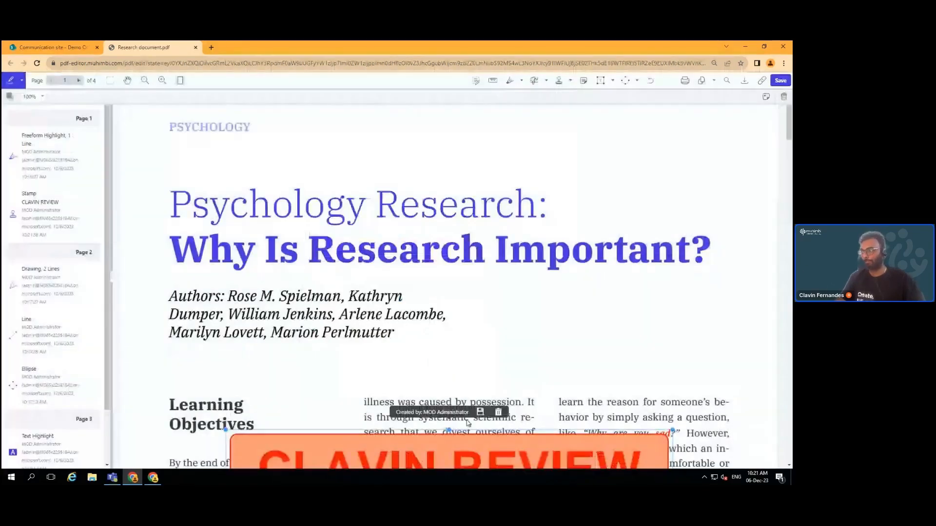
Move the review stamp to page 1's top right over the title, shrink it, and tilt it slightly clockwise
drag(458, 448, 569, 153)
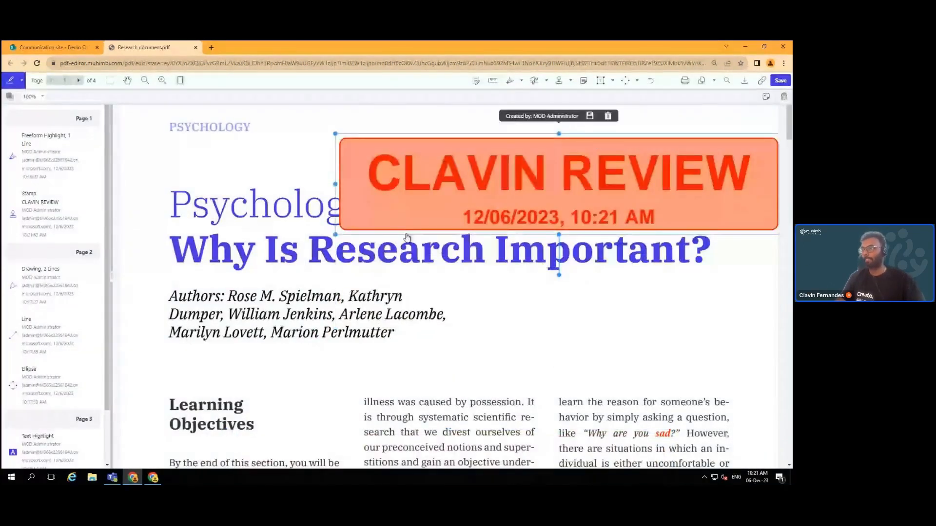
drag(336, 235, 469, 206)
drag(571, 151, 609, 145)
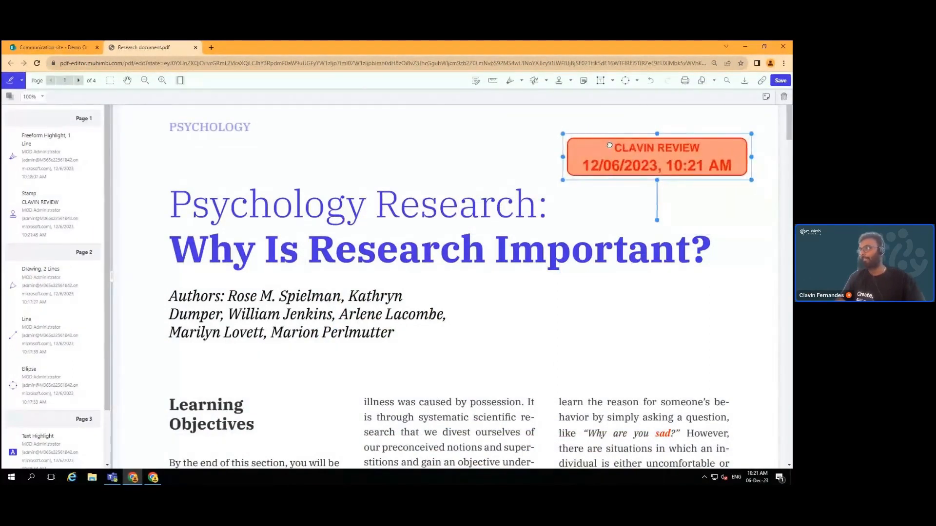
drag(656, 222, 655, 179)
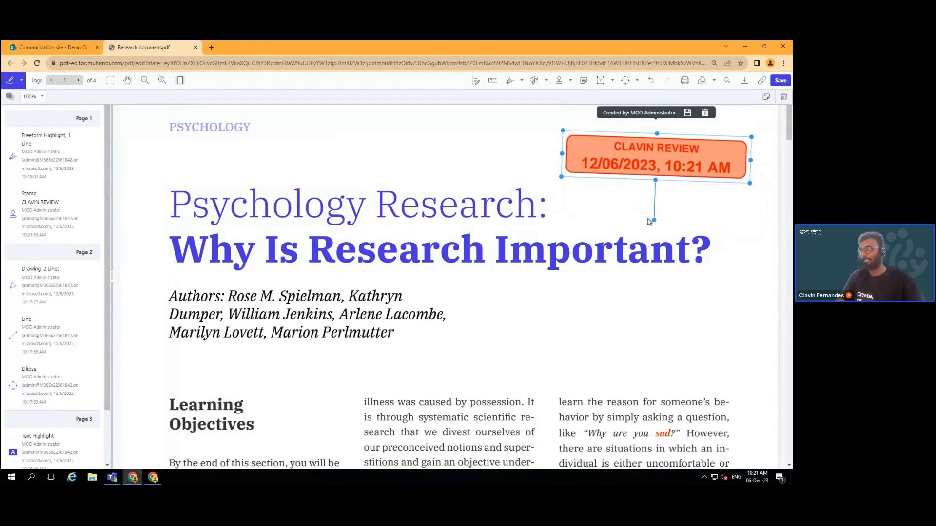
click(619, 213)
click(643, 165)
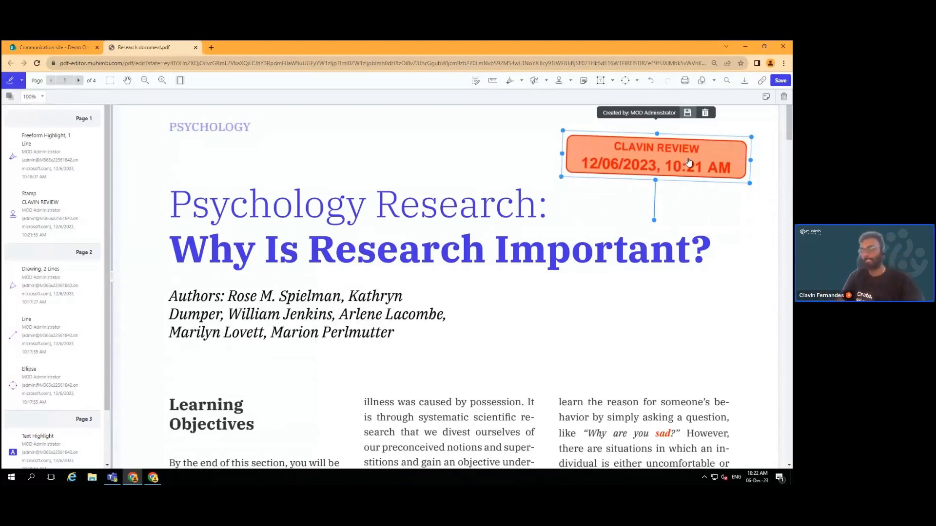
click(573, 220)
click(623, 172)
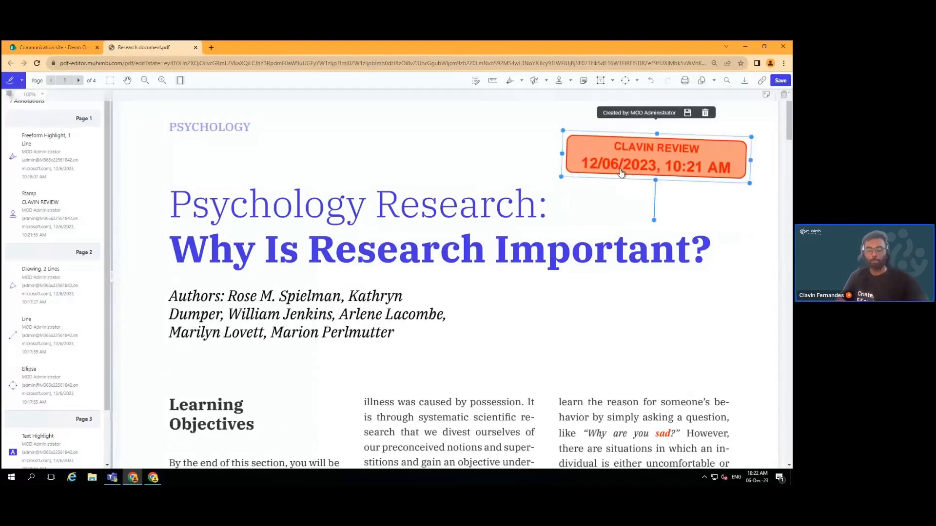
scroll(791, 181, down, 1)
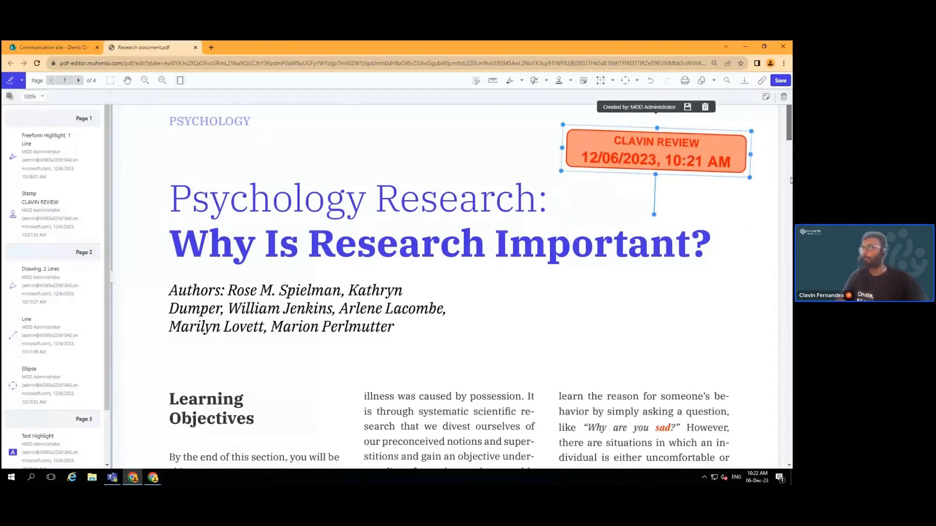
scroll(791, 180, down, 8)
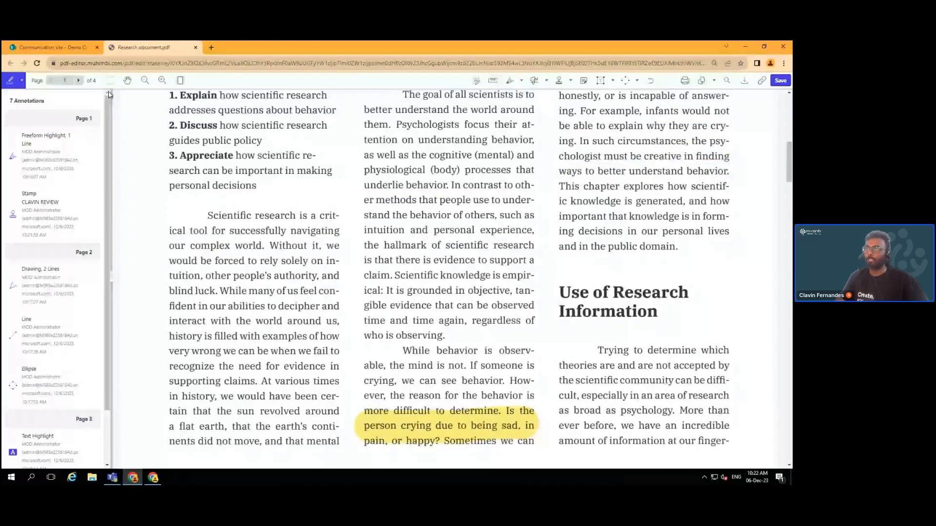
Fit whole pages in the view and scroll through to locate the duplicate review stamp
click(179, 81)
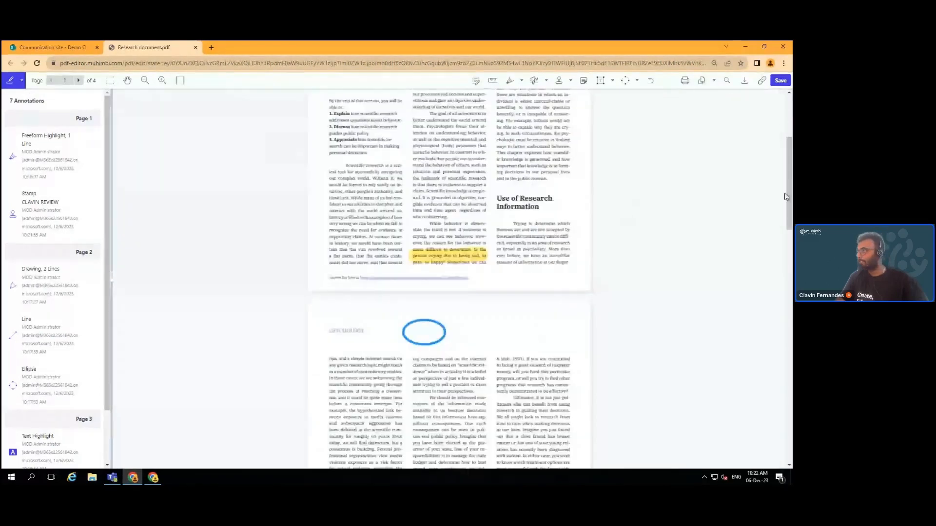
scroll(787, 172, up, 4)
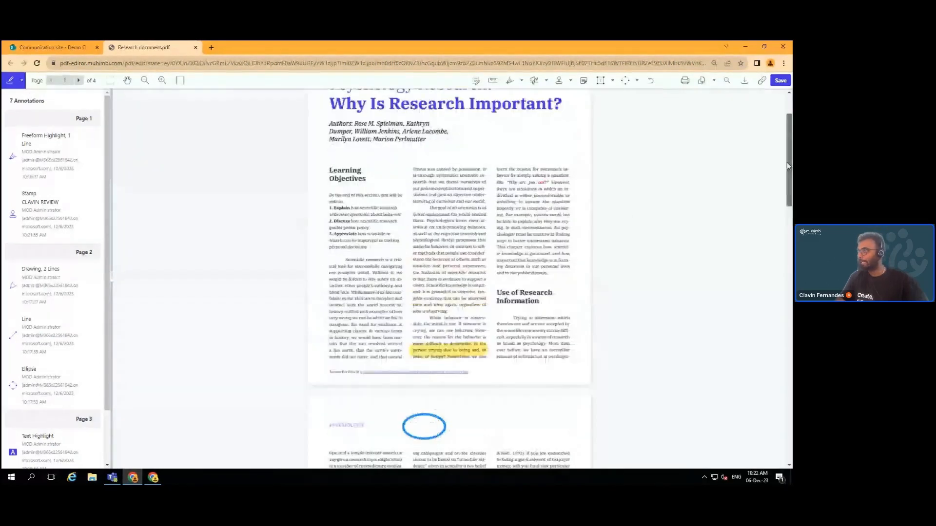
scroll(789, 183, down, 2)
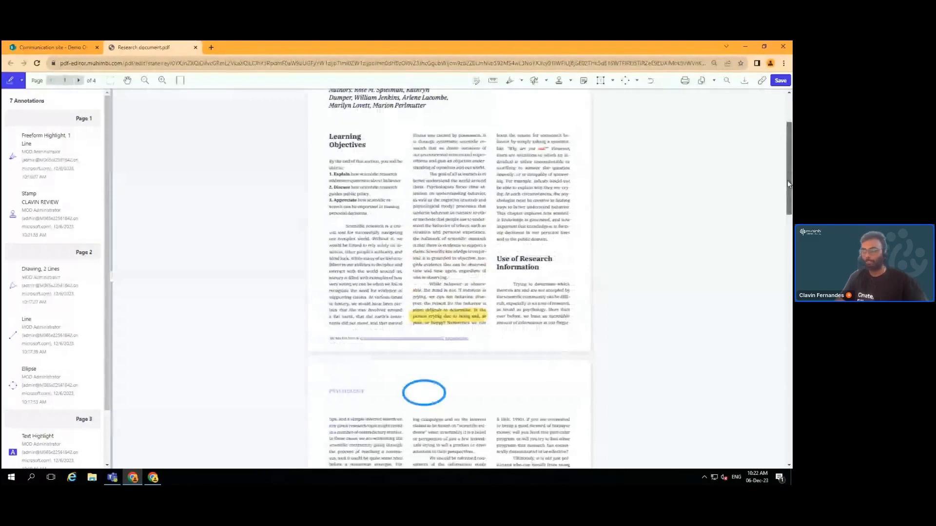
scroll(788, 184, down, 1)
scroll(562, 374, down, 5)
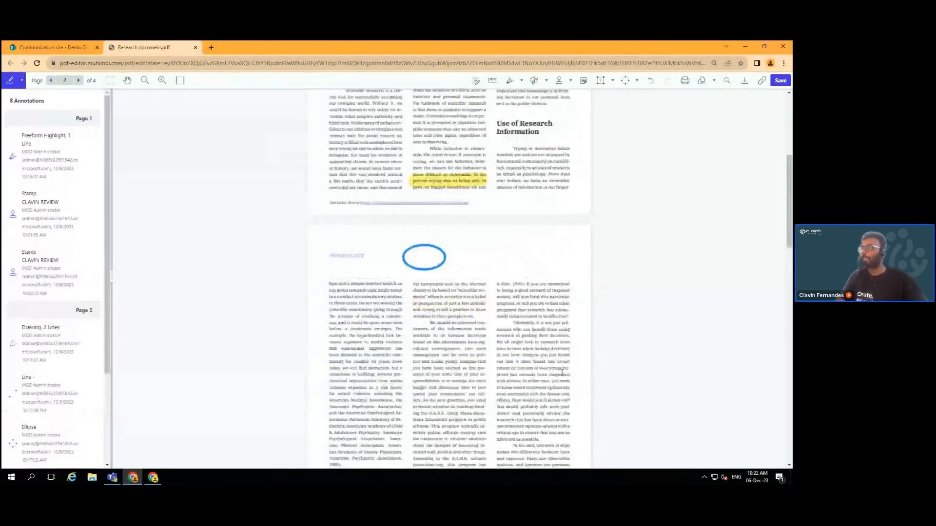
scroll(562, 373, down, 3)
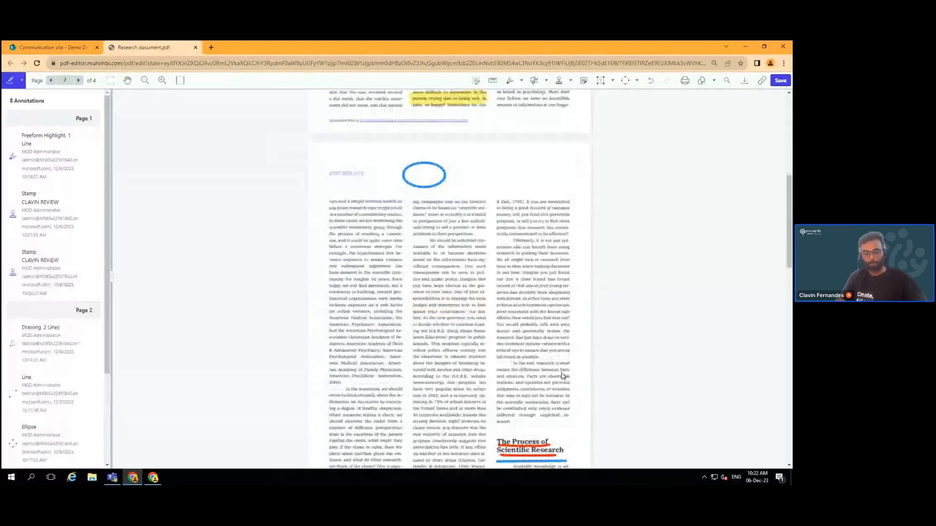
scroll(563, 375, down, 5)
scroll(512, 253, up, 8)
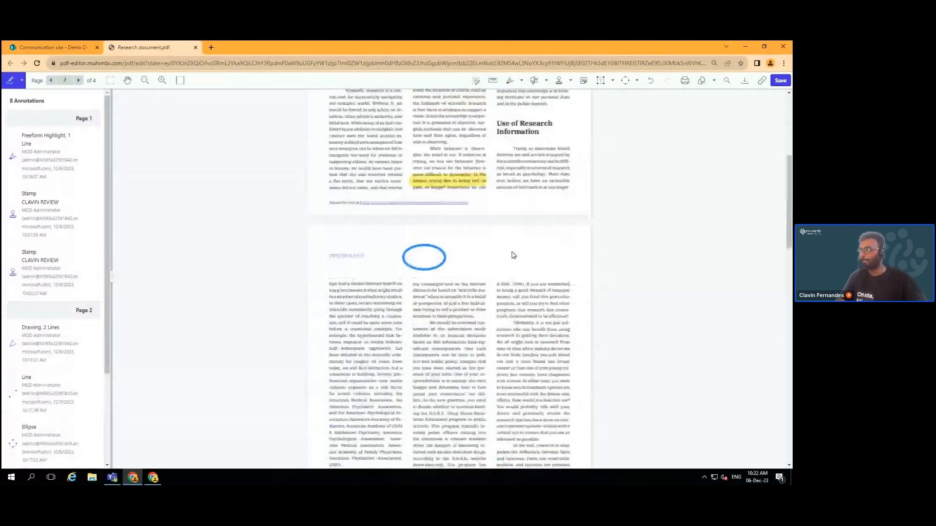
scroll(513, 253, up, 9)
mouse_move(553, 161)
mouse_down()
mouse_move(548, 267)
mouse_move(565, 271)
mouse_up()
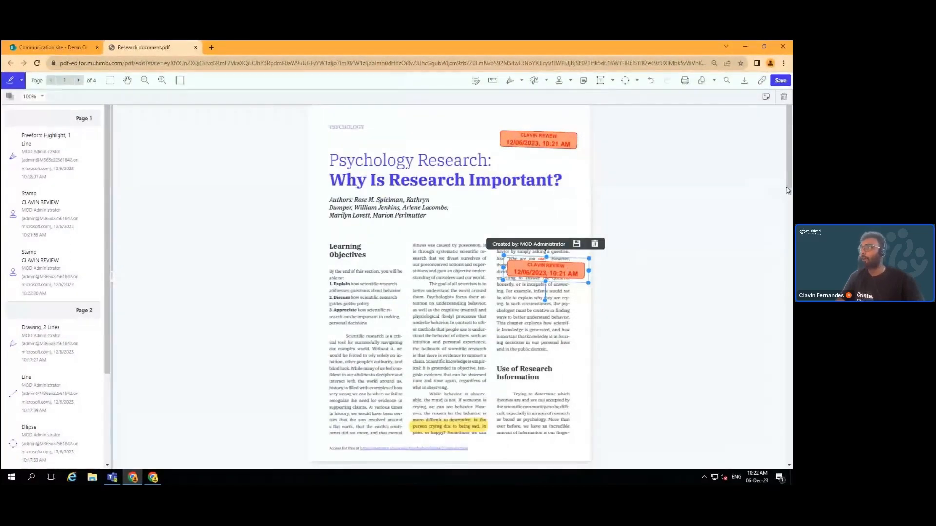
scroll(782, 210, down, 1)
scroll(782, 211, down, 3)
scroll(781, 203, up, 1)
Delete the extra review stamp from page 1 and confirm the deletion
click(560, 145)
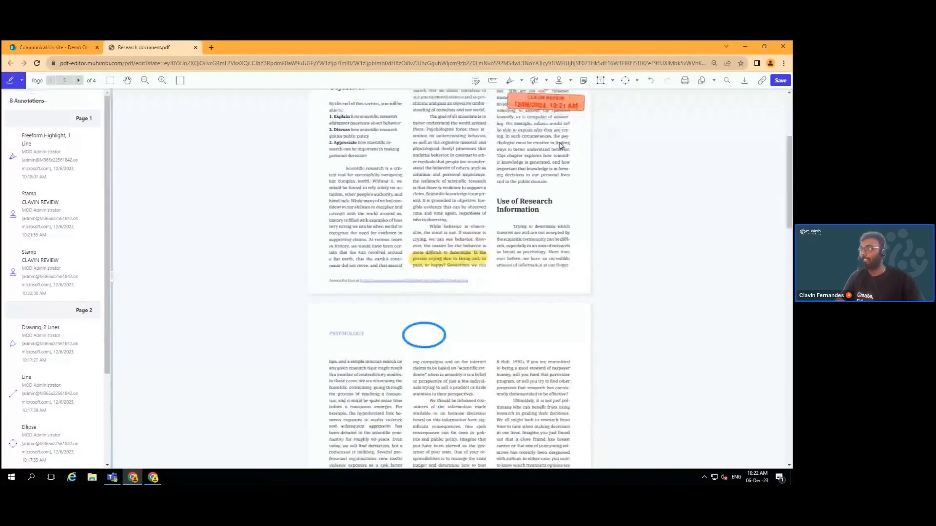
drag(556, 111, 544, 266)
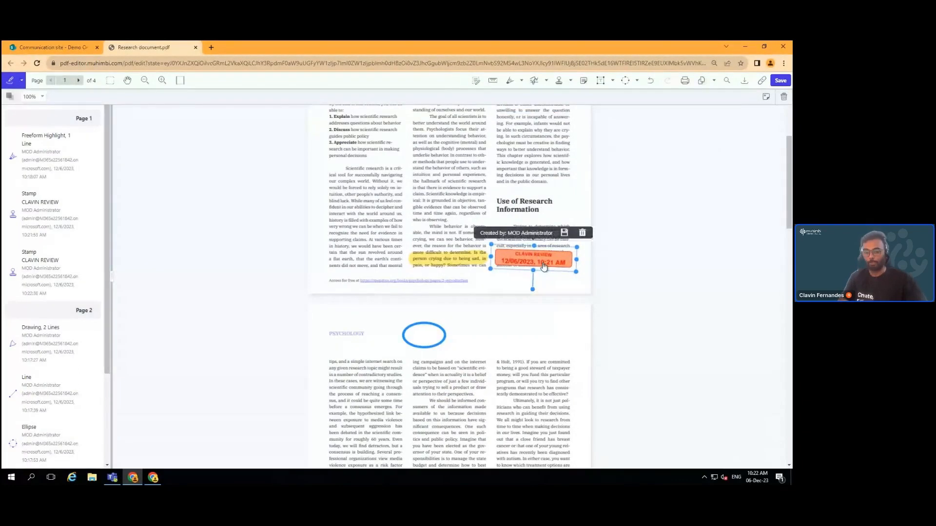
key(Delete)
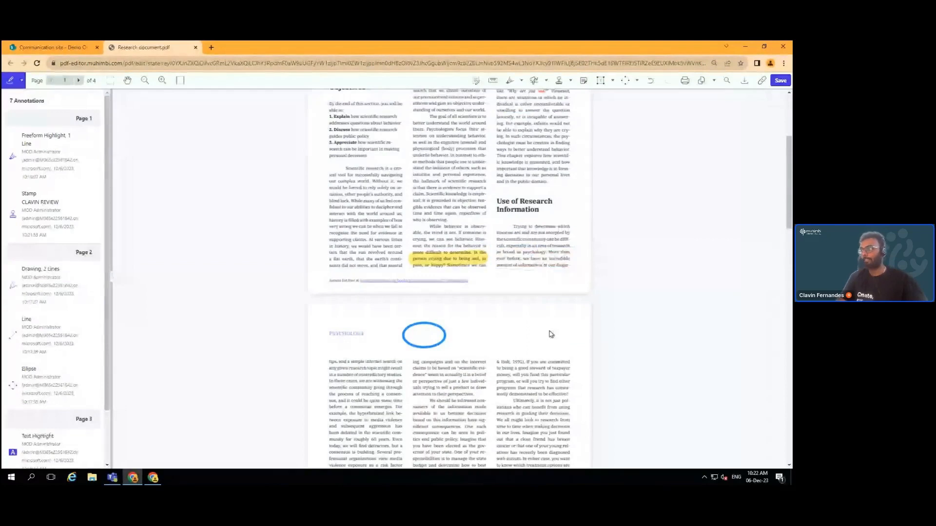
key(ctrl+z)
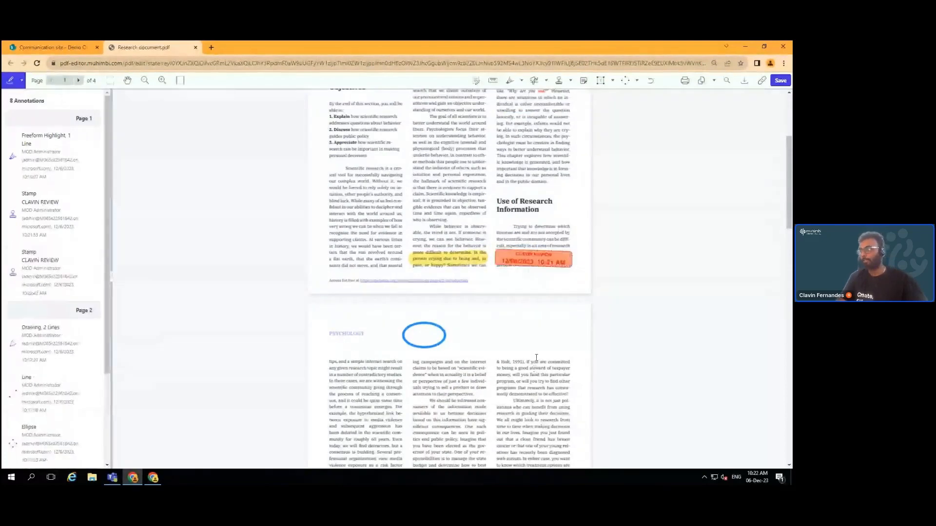
drag(537, 264, 395, 232)
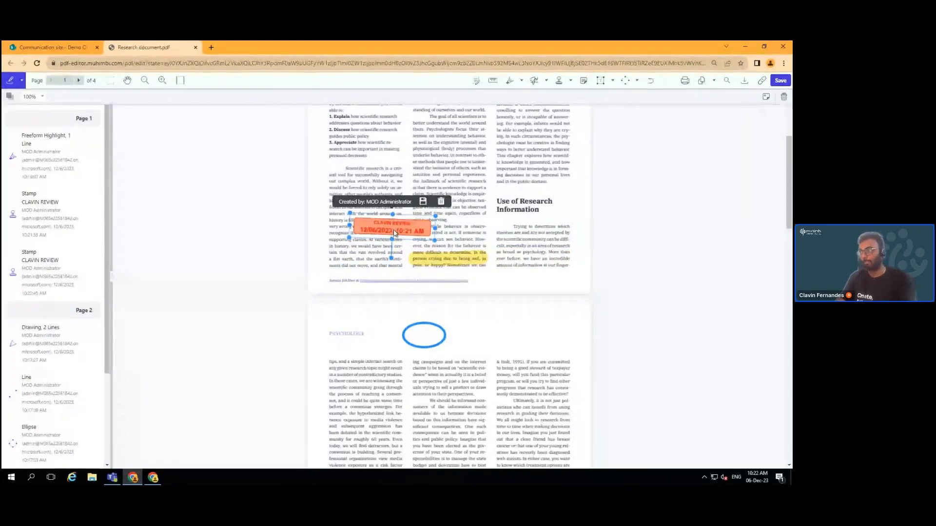
key(Delete)
click(451, 274)
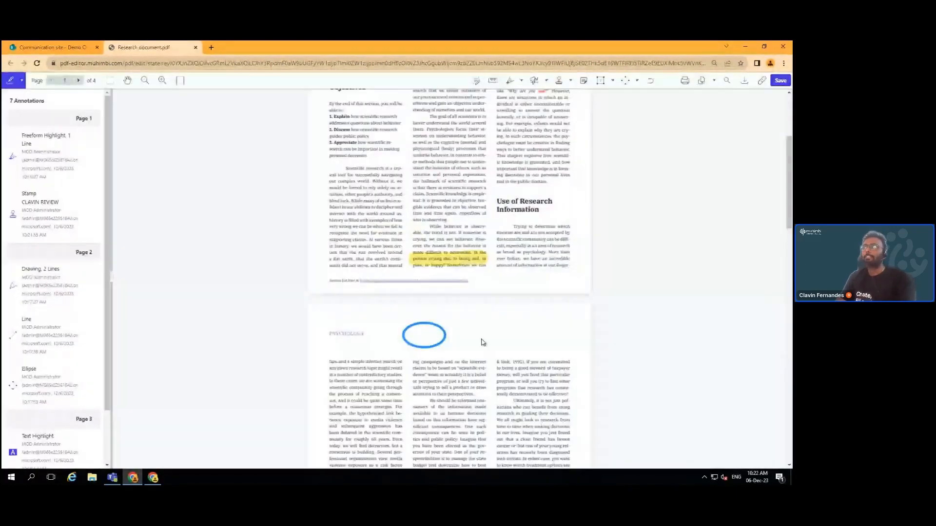
scroll(483, 322, down, 1)
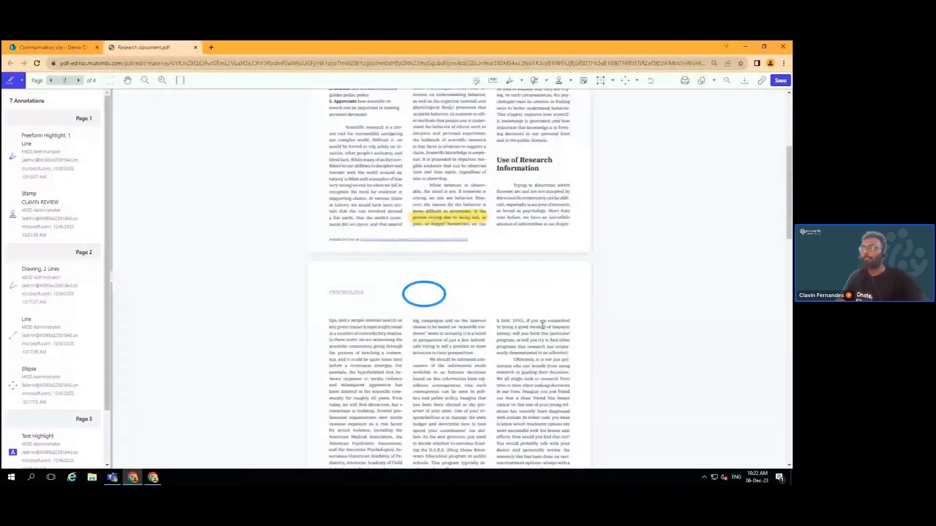
scroll(543, 324, down, 4)
scroll(542, 323, up, 1)
scroll(556, 123, down, 1)
Insert the orange review stamp preset and drag it to page 2's top-right corner
click(570, 81)
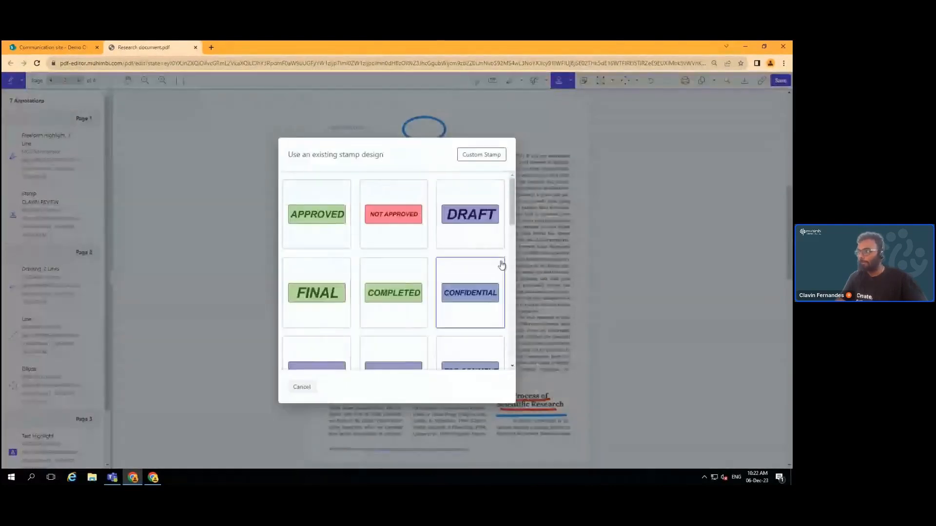
scroll(502, 265, down, 8)
scroll(502, 266, down, 2)
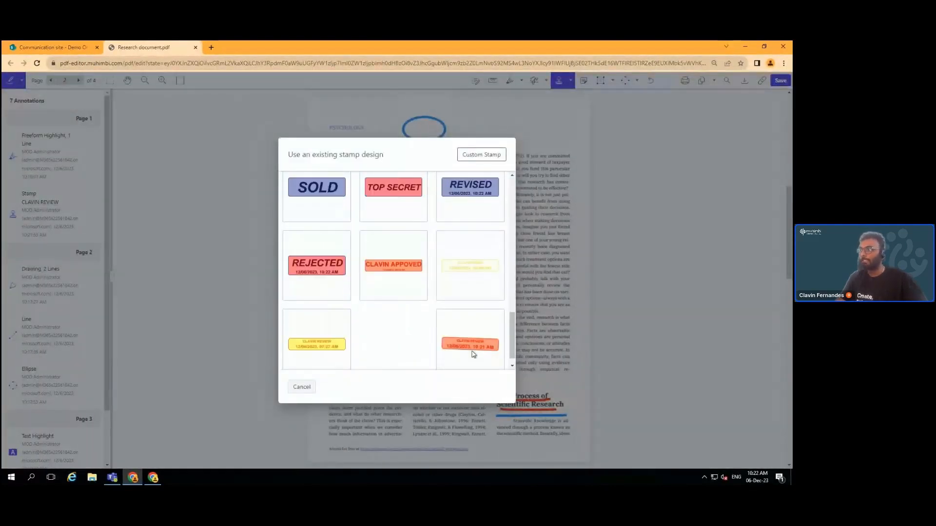
click(502, 361)
drag(447, 290, 531, 134)
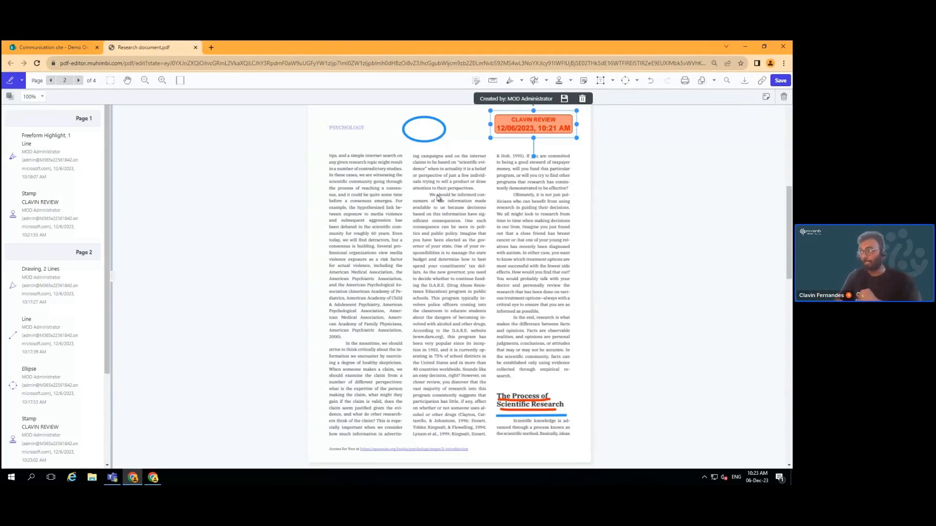
scroll(437, 197, up, 7)
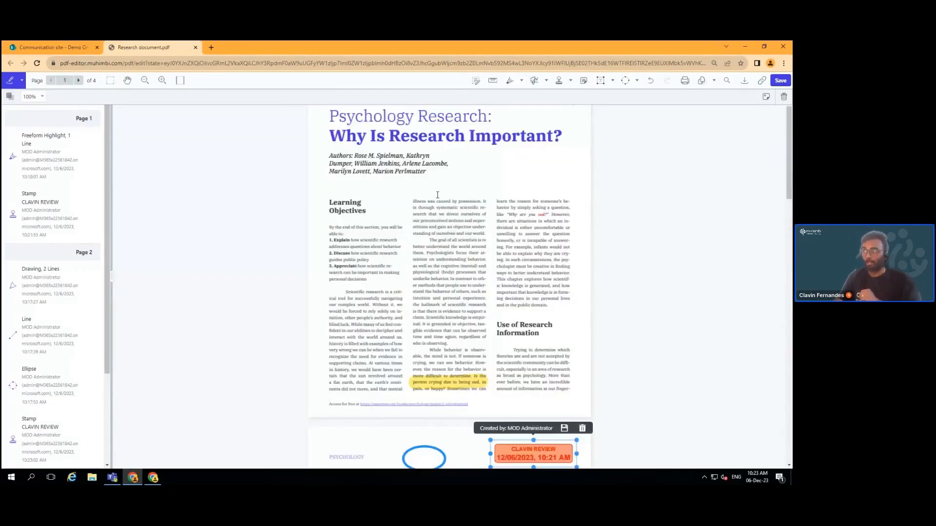
Redact the first author's name in page 1's Authors line and apply the redaction
scroll(437, 195, up, 1)
mouse_move(14, 209)
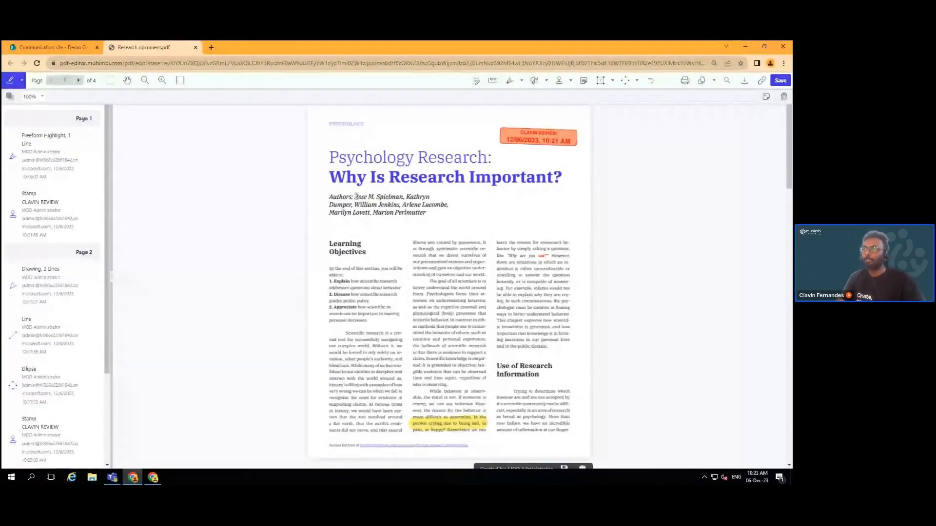
drag(355, 197, 374, 197)
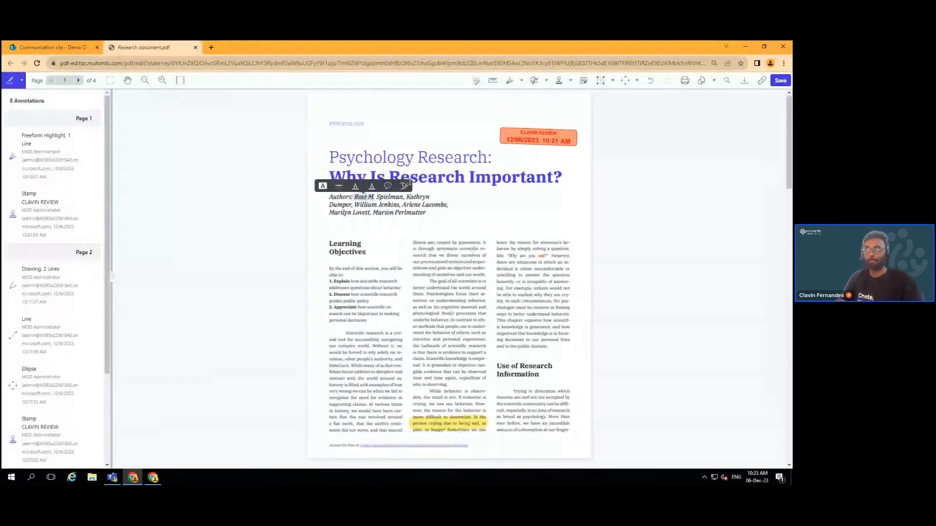
click(405, 187)
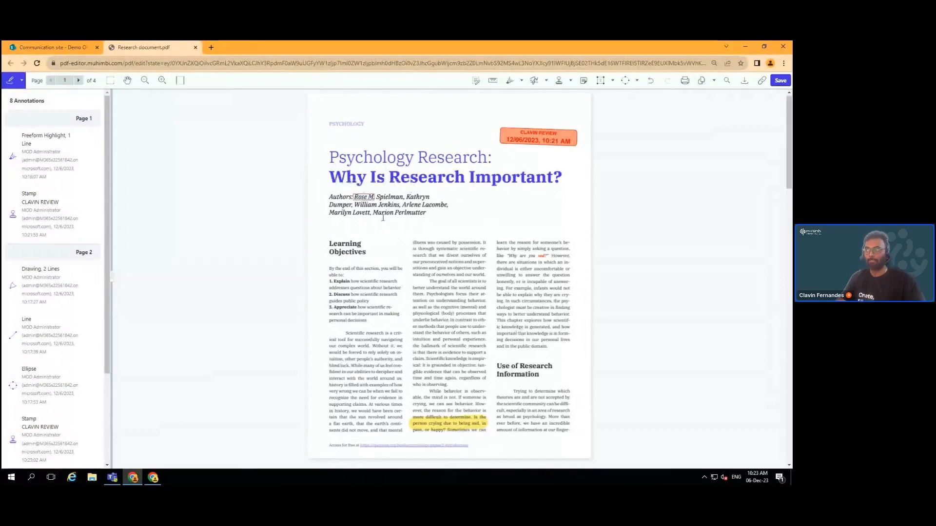
click(366, 196)
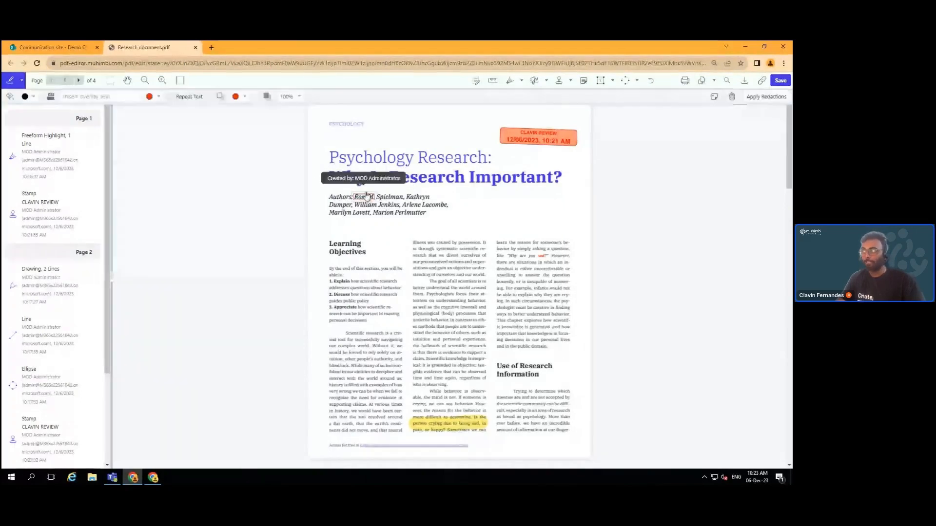
click(766, 97)
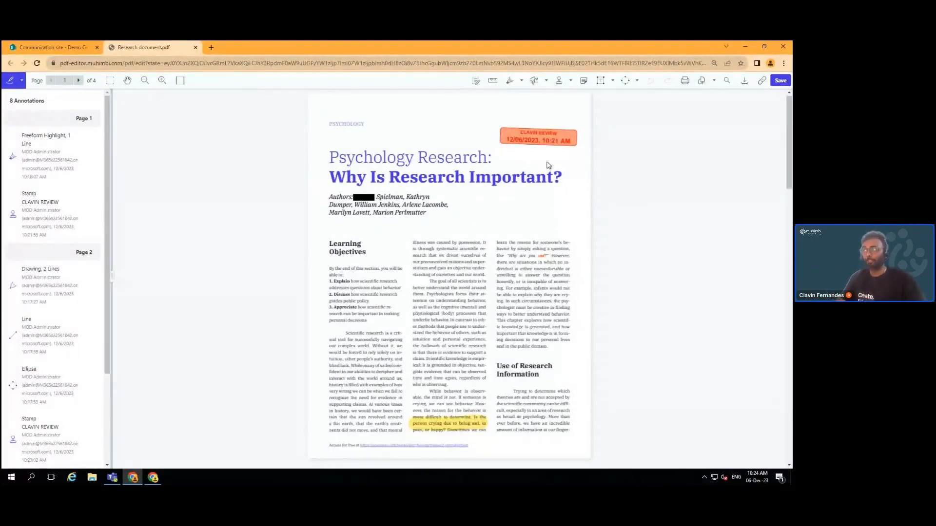
Area-redact the entire Authors block on page 1 with no fill colour and apply it
click(546, 81)
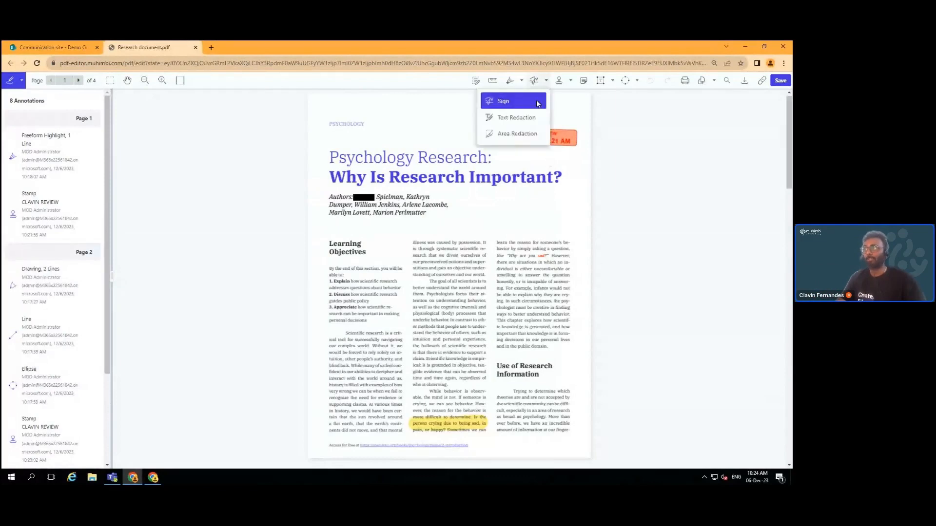
click(516, 135)
drag(330, 191, 455, 226)
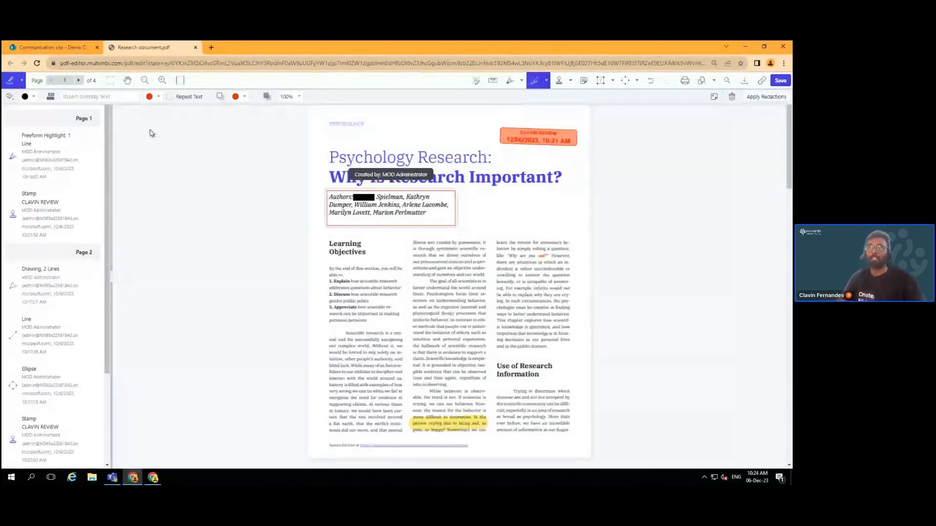
click(34, 99)
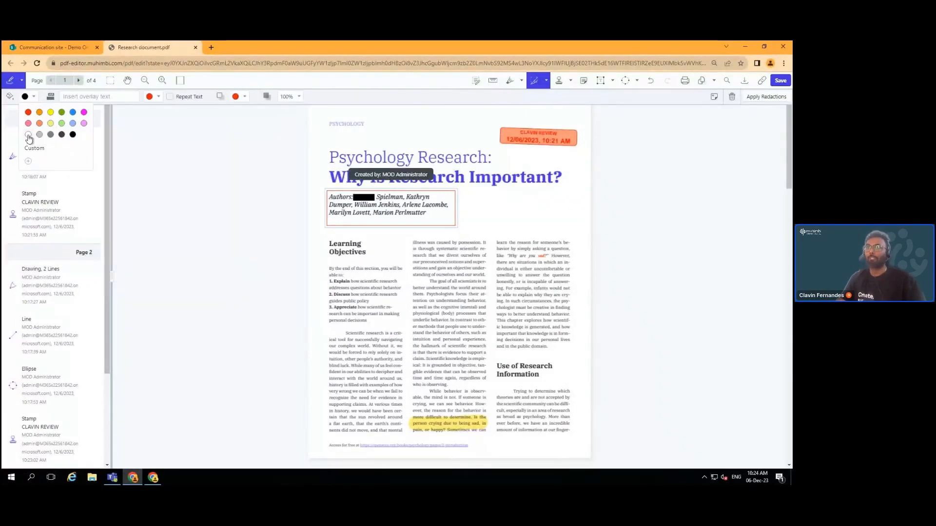
click(28, 138)
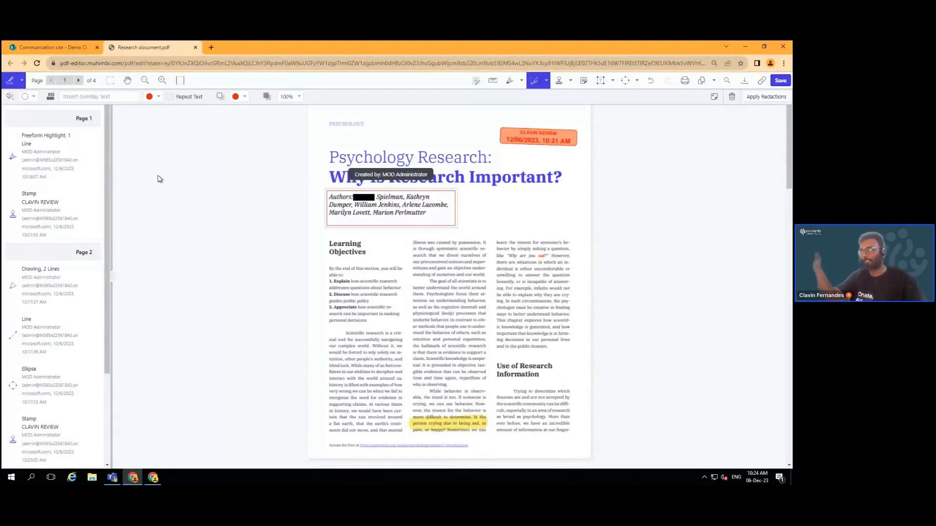
click(766, 97)
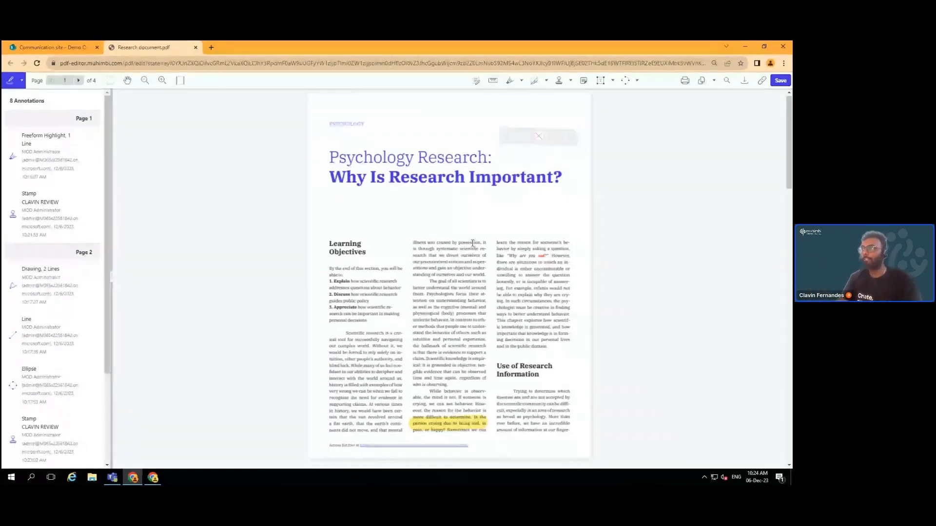
scroll(472, 243, down, 2)
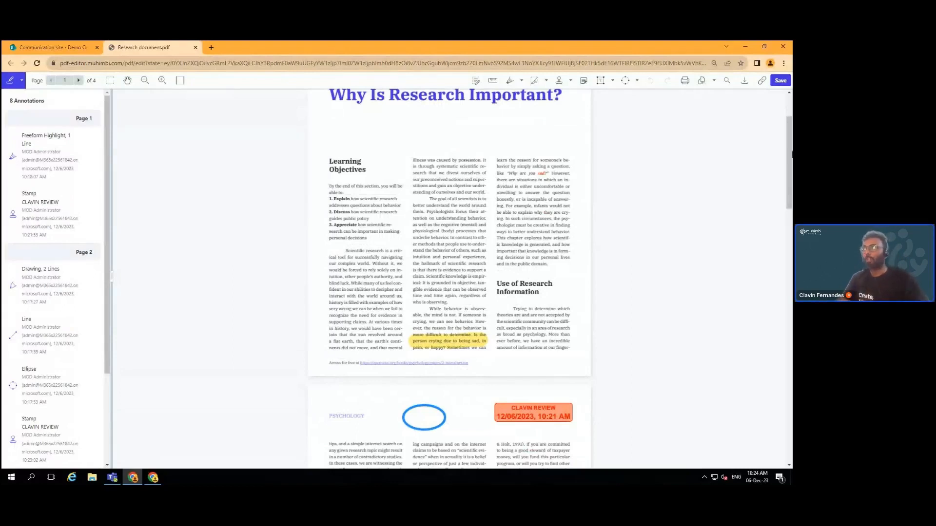
Insert a blank new page before page 1 in the page organizer
click(701, 82)
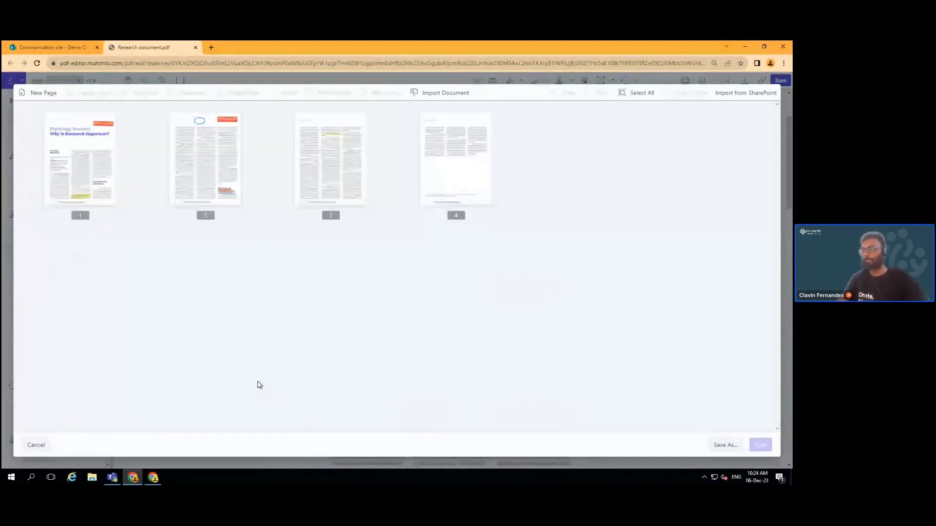
click(32, 446)
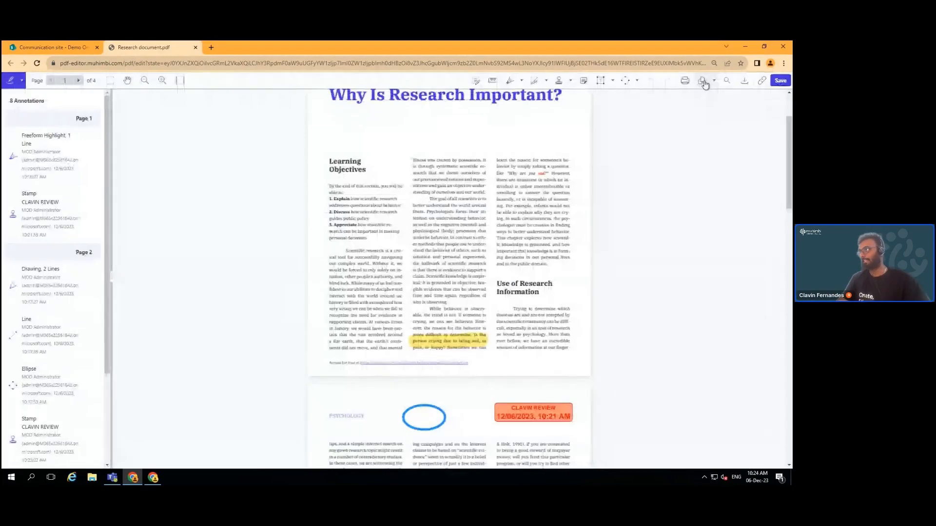
click(703, 83)
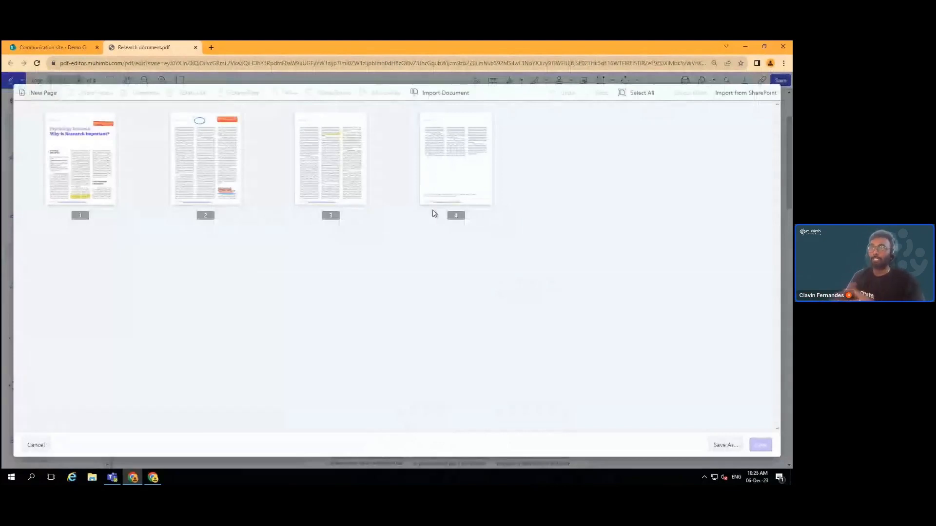
click(44, 92)
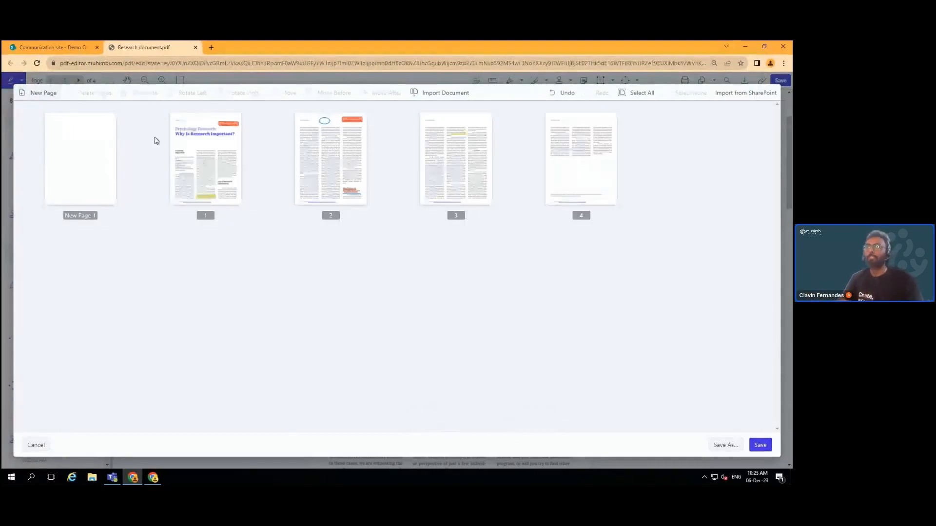
Move page 1 after page 2, rotate it back upright, and return it to second position
click(220, 190)
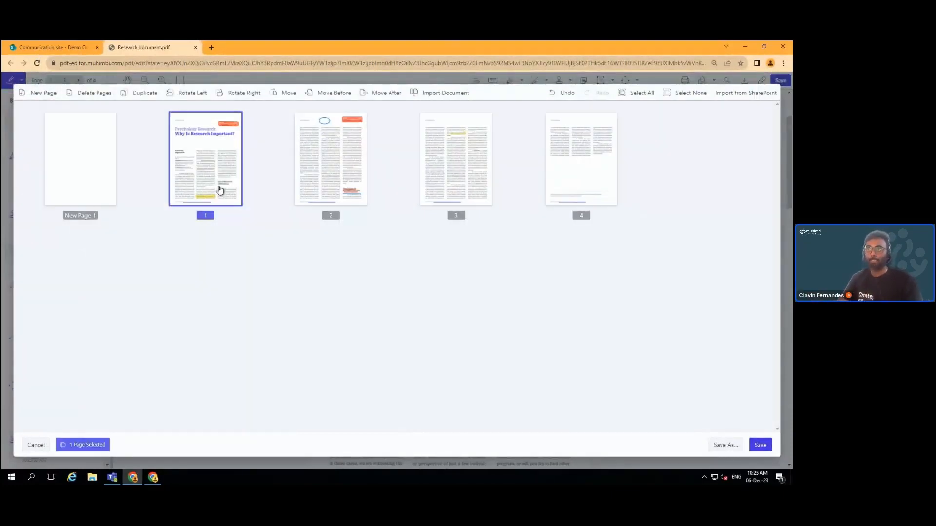
drag(202, 153, 349, 150)
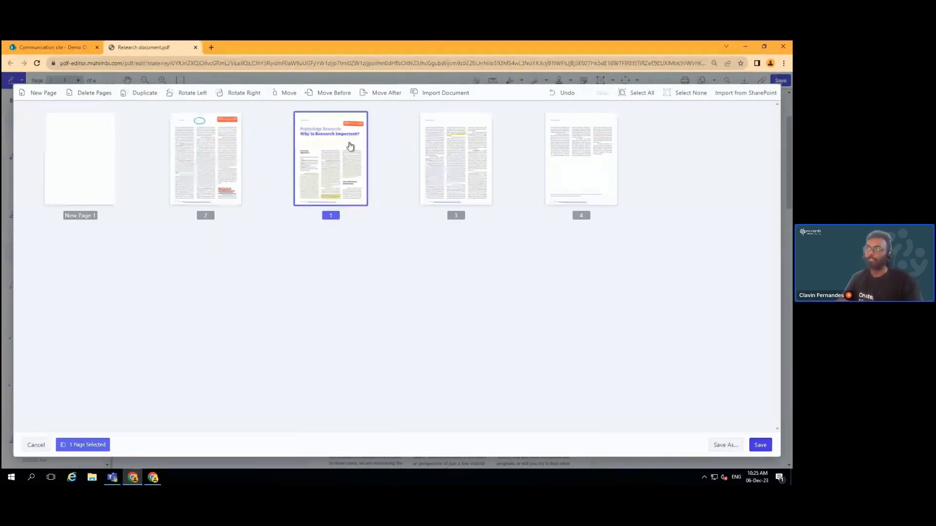
click(350, 147)
click(350, 147)
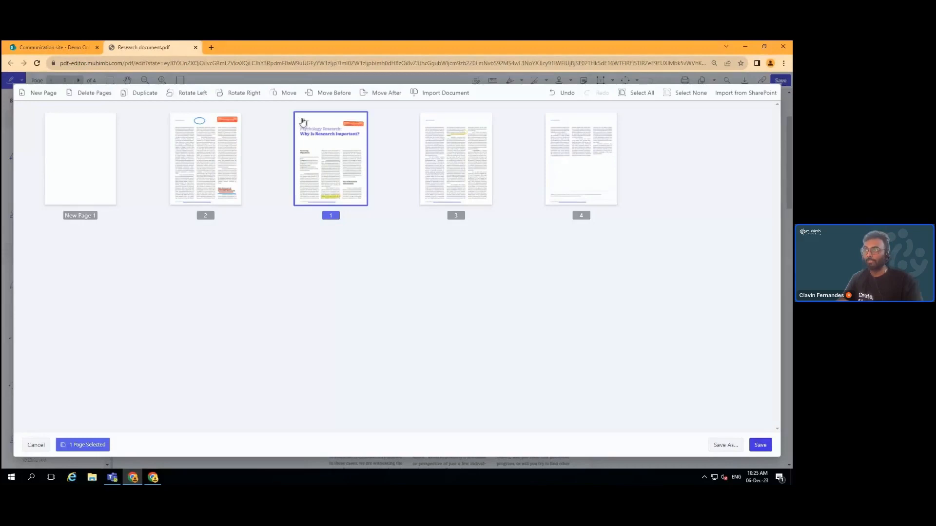
click(249, 97)
click(249, 97)
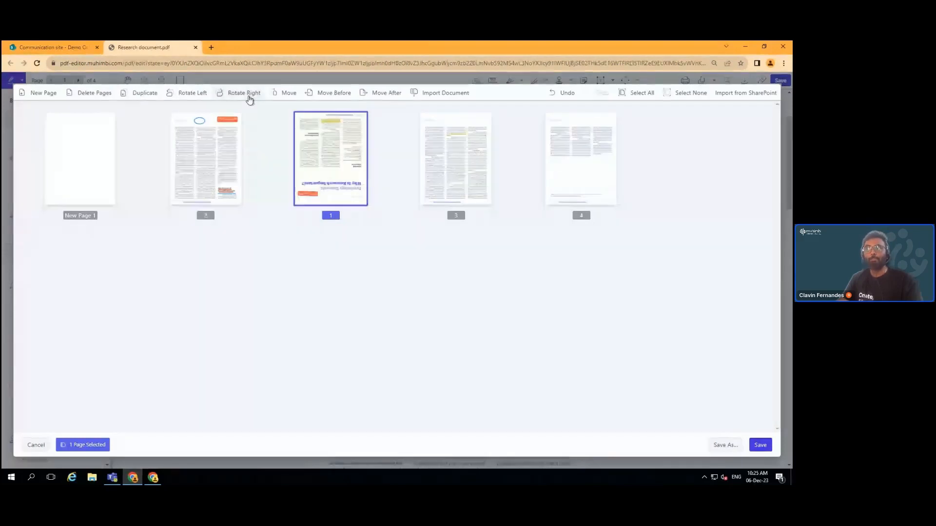
click(249, 97)
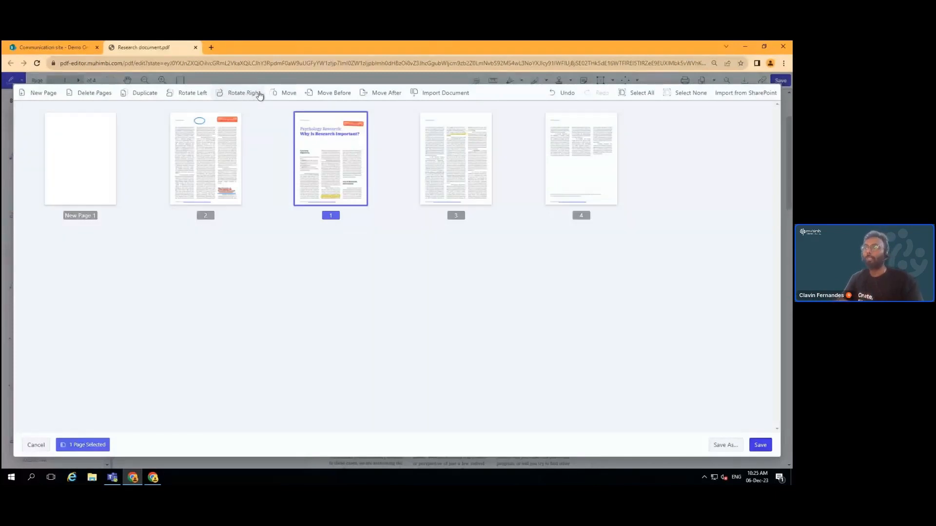
drag(299, 150, 176, 151)
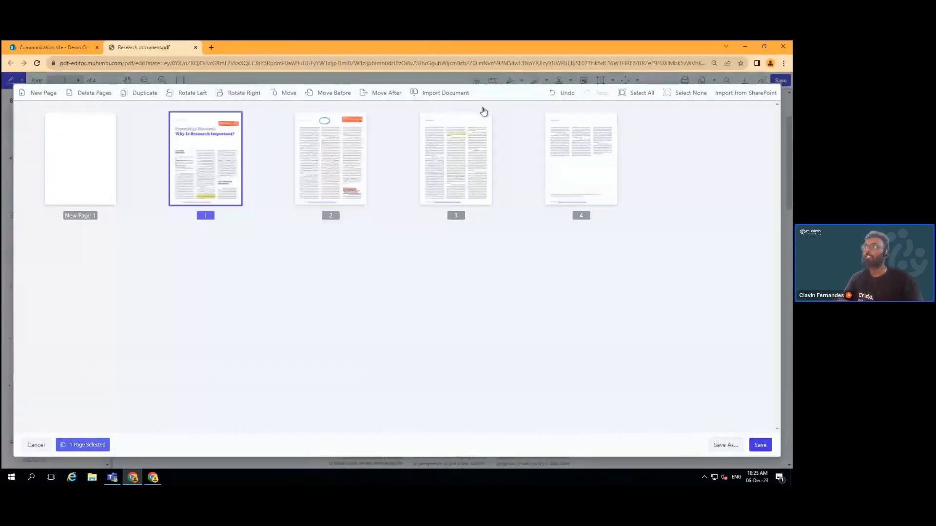
click(449, 94)
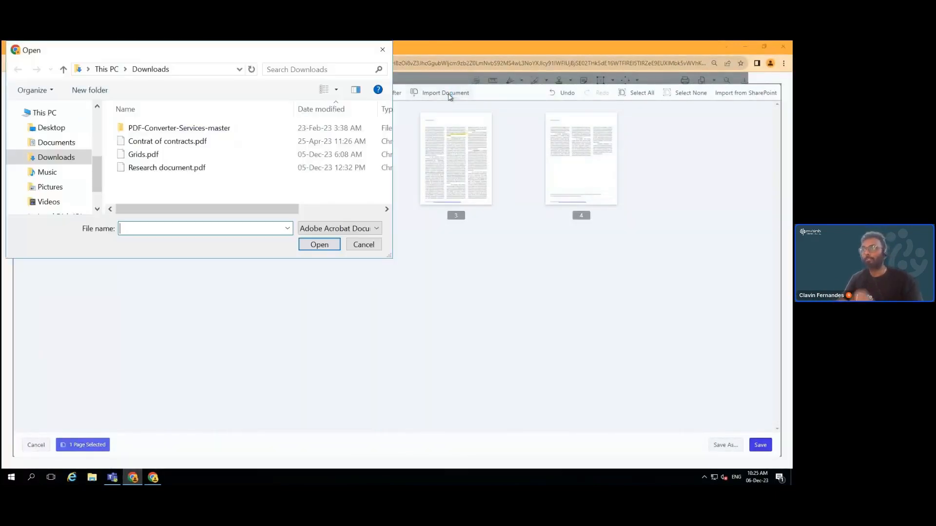
Import the Grids.pdf pages after the title page, save, and scroll to the Millimeter grid page
click(189, 155)
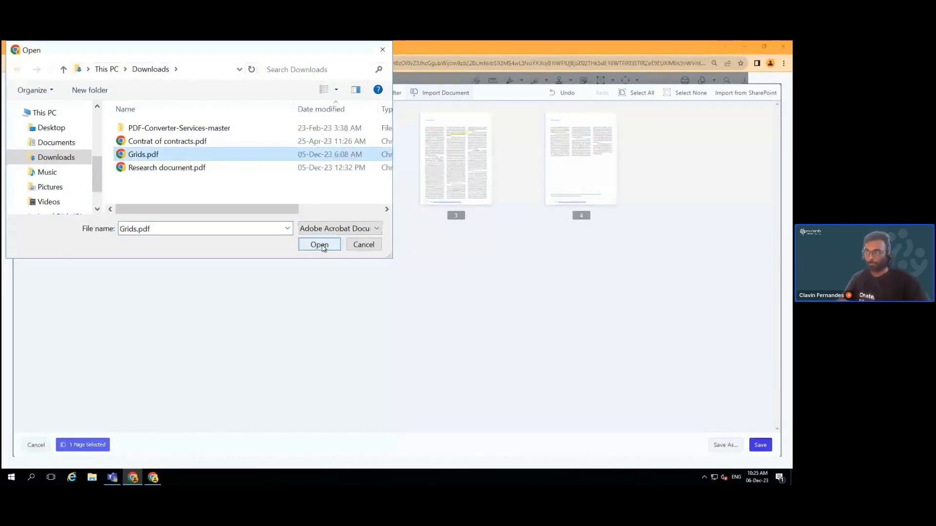
click(320, 245)
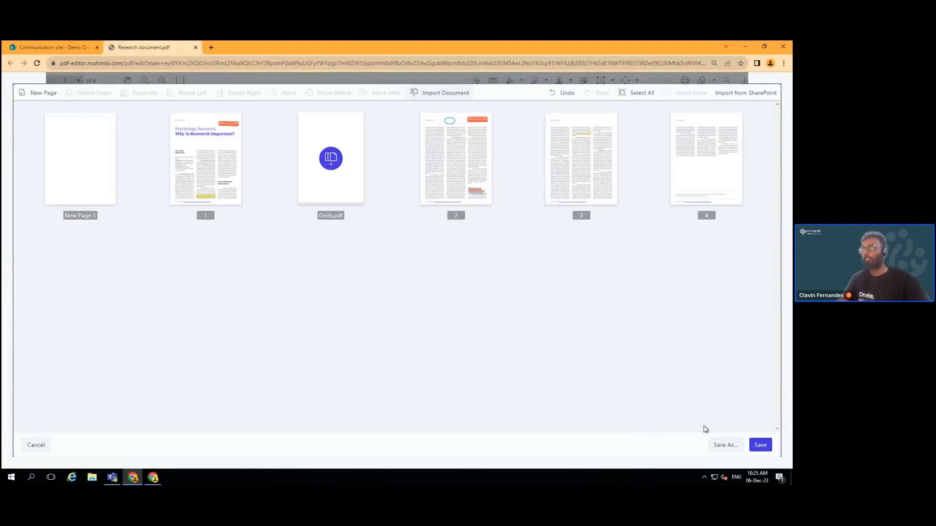
click(760, 445)
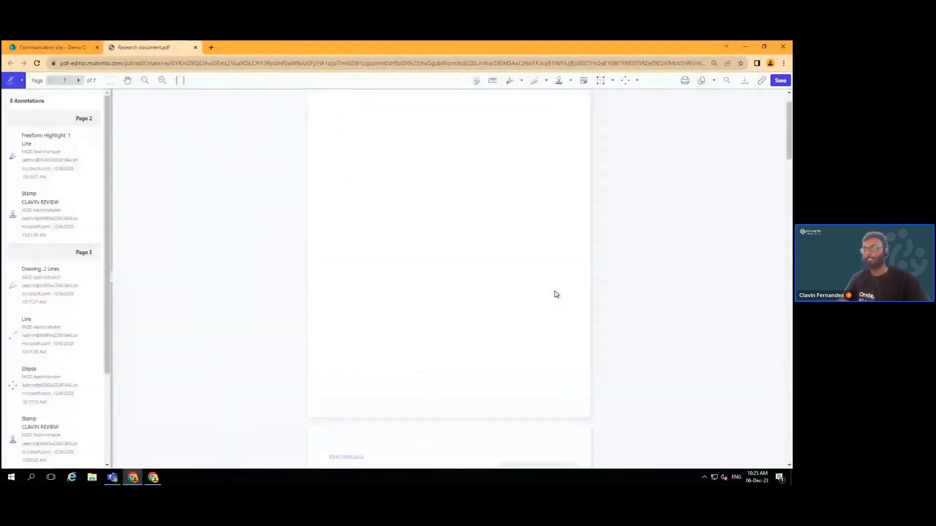
scroll(557, 295, down, 5)
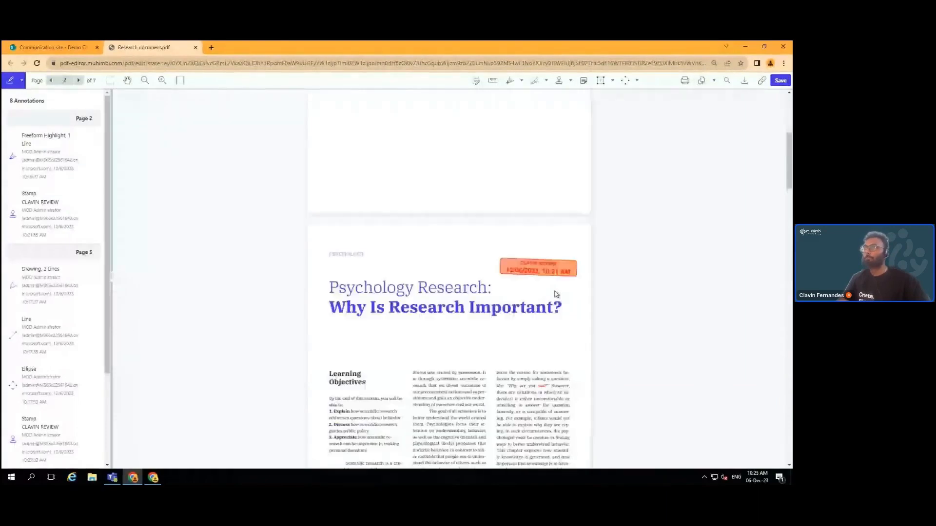
scroll(555, 291, down, 2)
scroll(555, 291, down, 5)
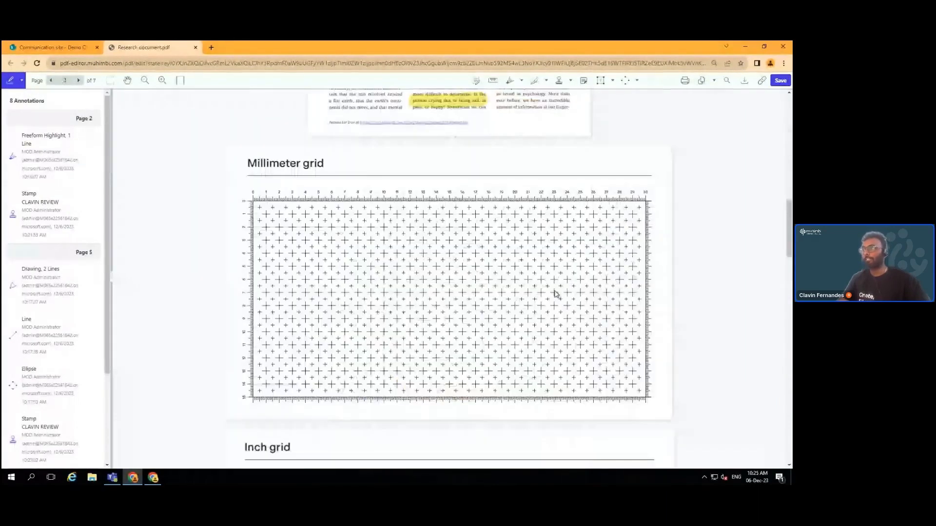
scroll(555, 293, down, 2)
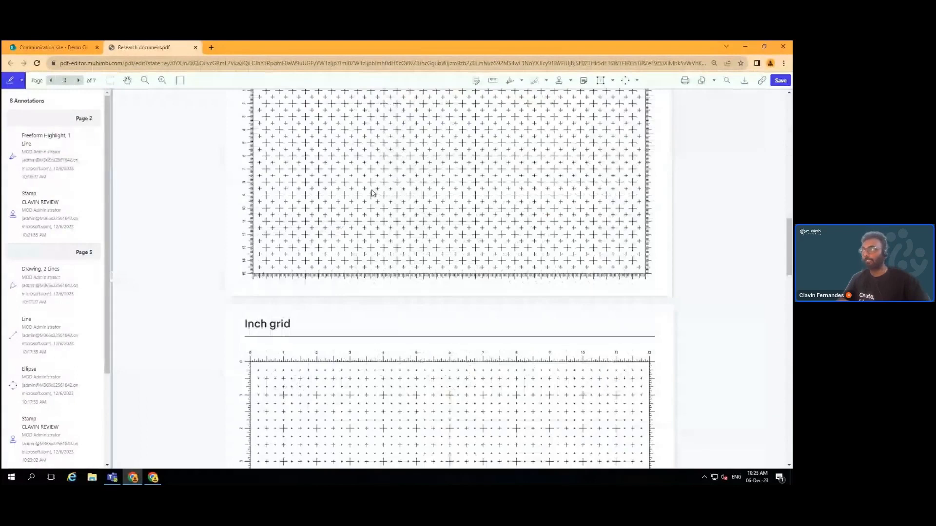
In the page organizer, delete the blank first page and move the research article after the grid pages
click(713, 83)
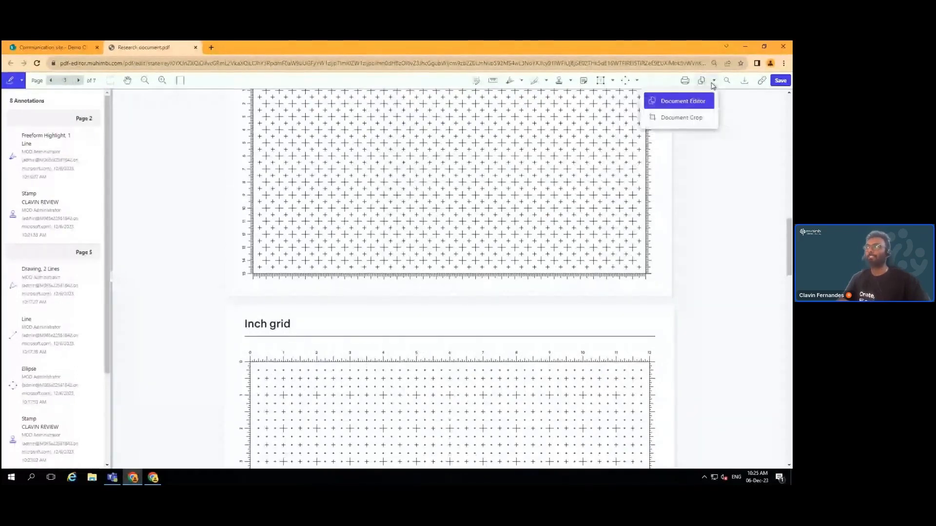
click(689, 103)
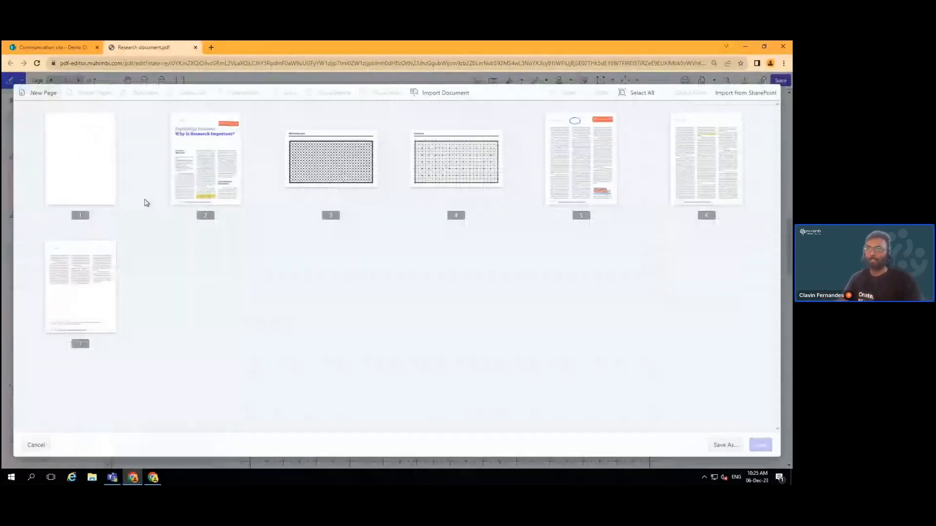
click(82, 180)
click(97, 92)
drag(97, 162, 407, 175)
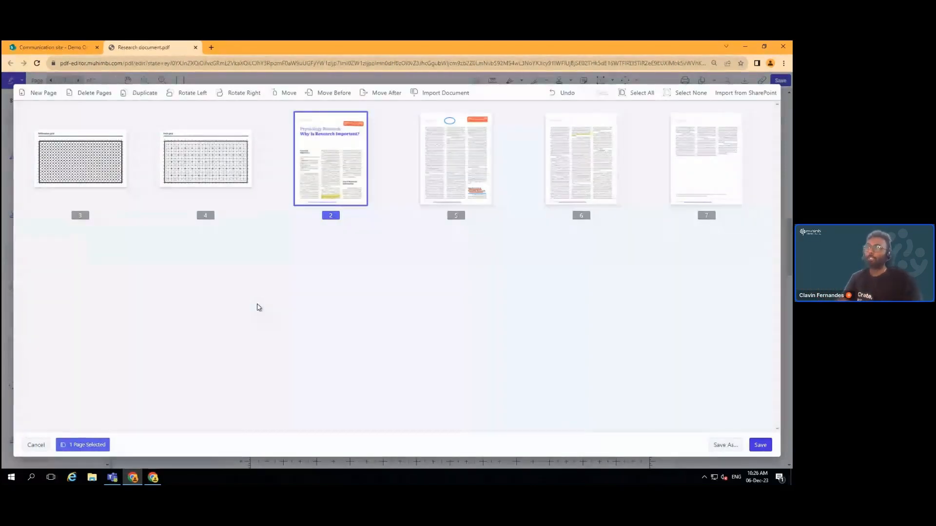
Add Contrat of contracts.pdf from SharePoint as new pages
click(756, 92)
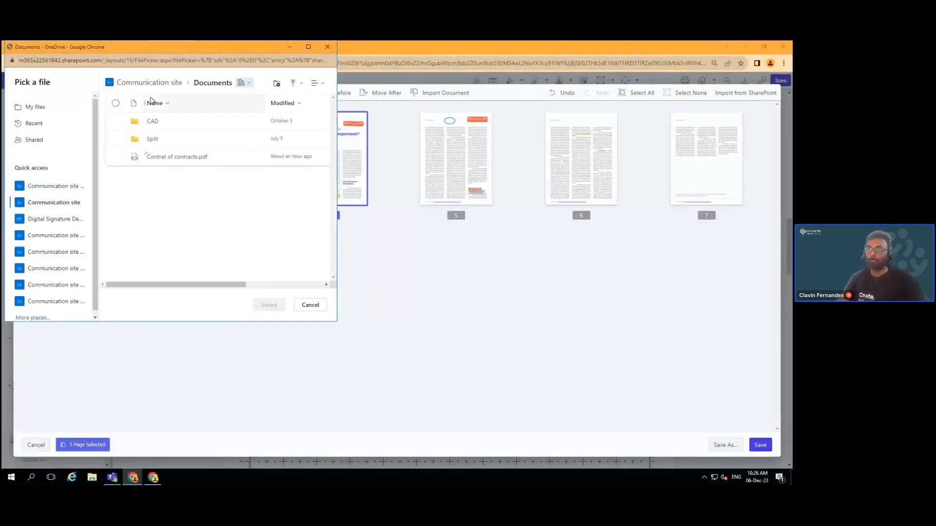
click(179, 157)
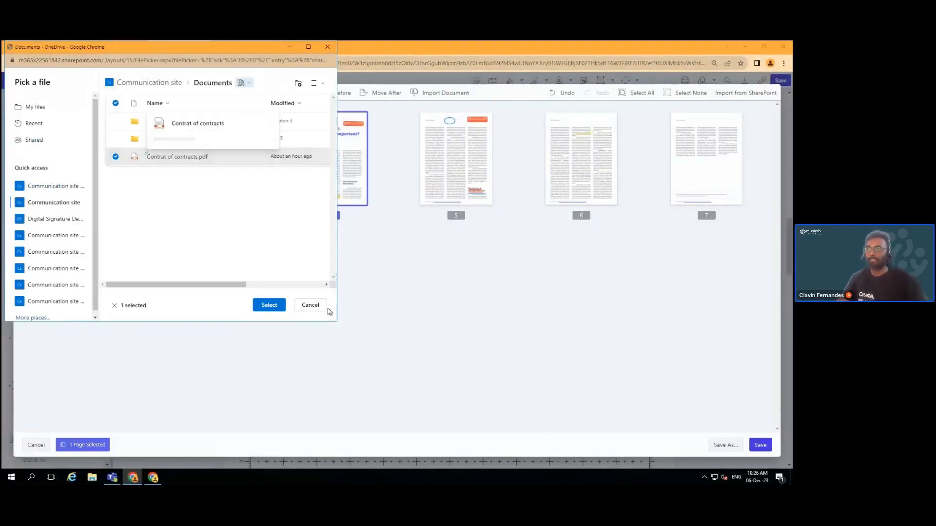
click(270, 305)
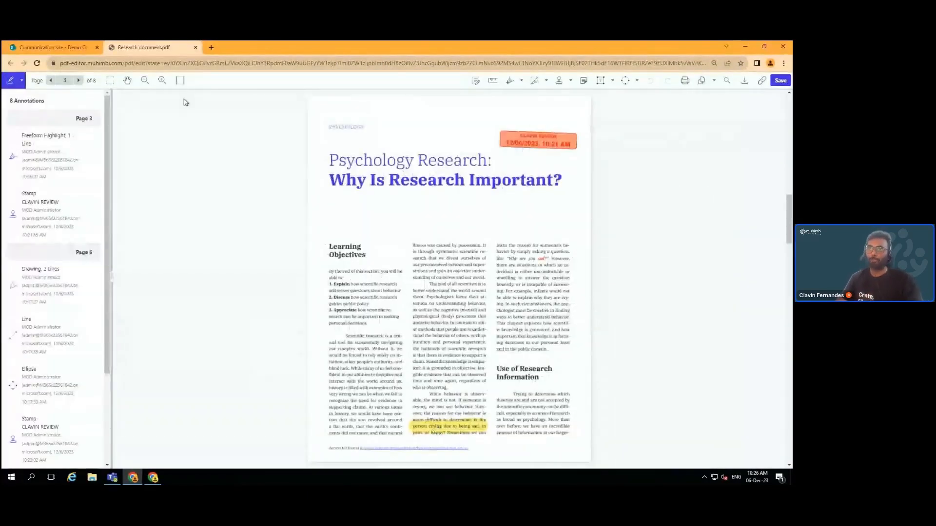
Switch the side panel from the annotations list to page thumbnails
click(20, 82)
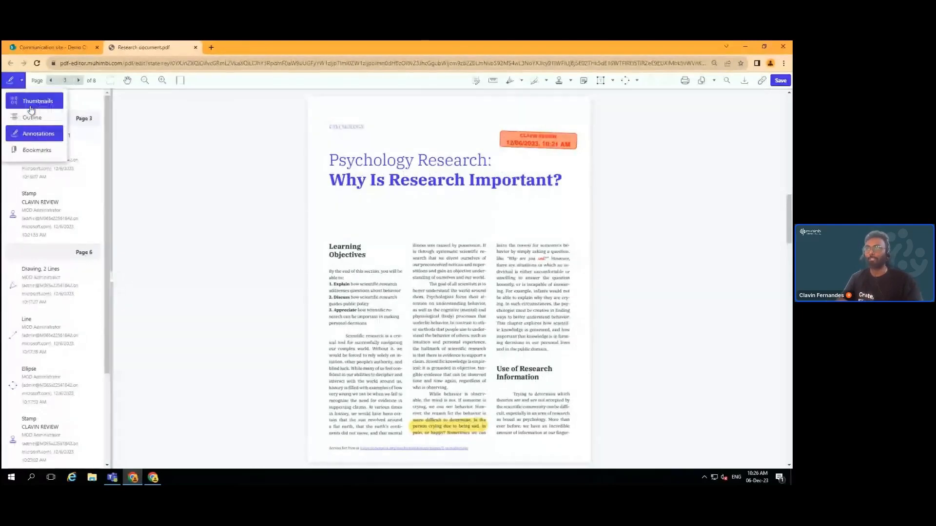
click(30, 101)
drag(107, 216, 109, 388)
View the imported contract page and the page after it, then bring up the page overview
scroll(100, 362, up, 10)
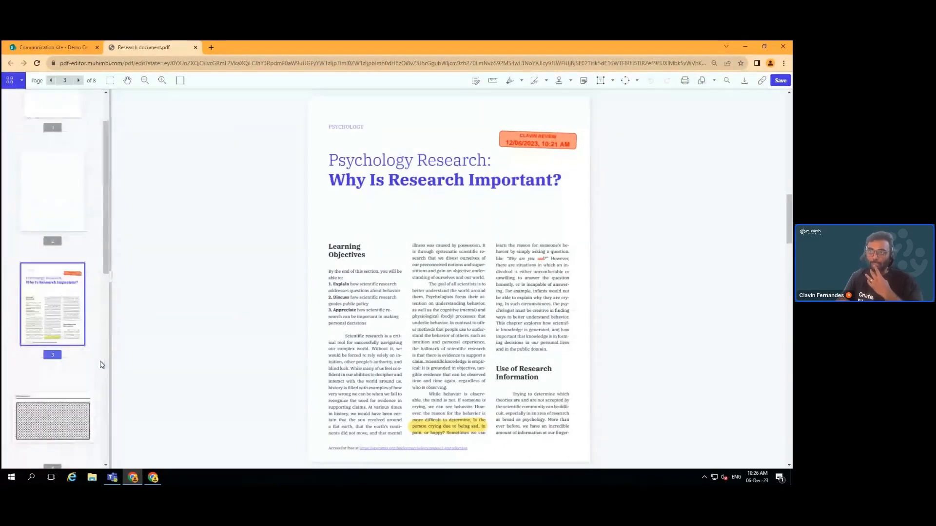
scroll(100, 363, up, 2)
click(37, 153)
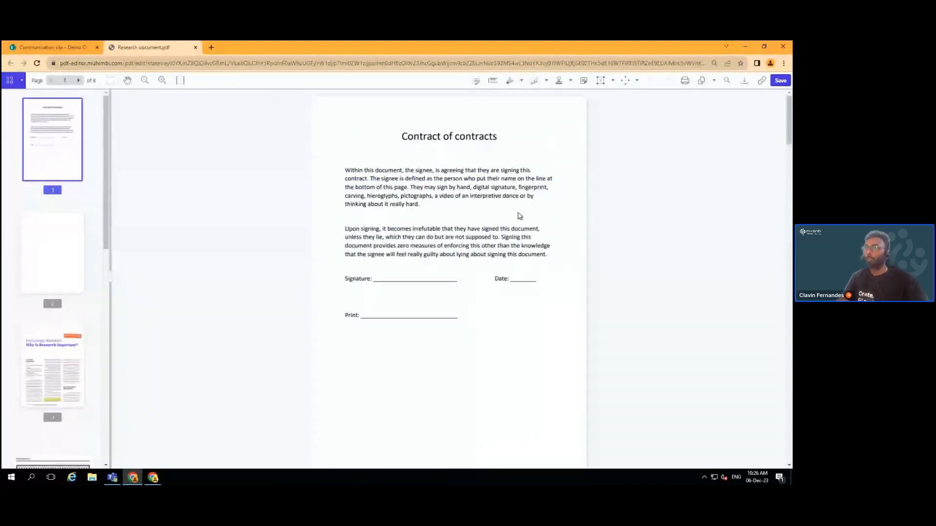
scroll(420, 144, down, 6)
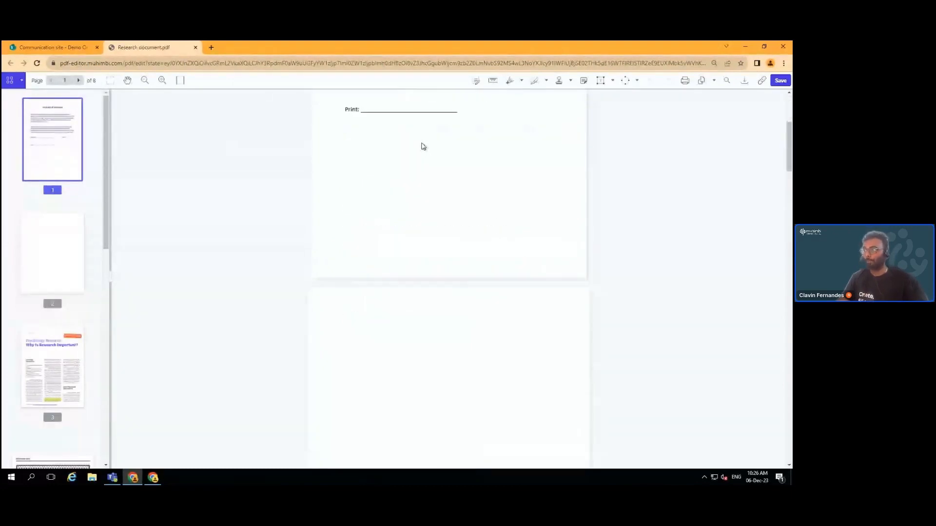
click(702, 80)
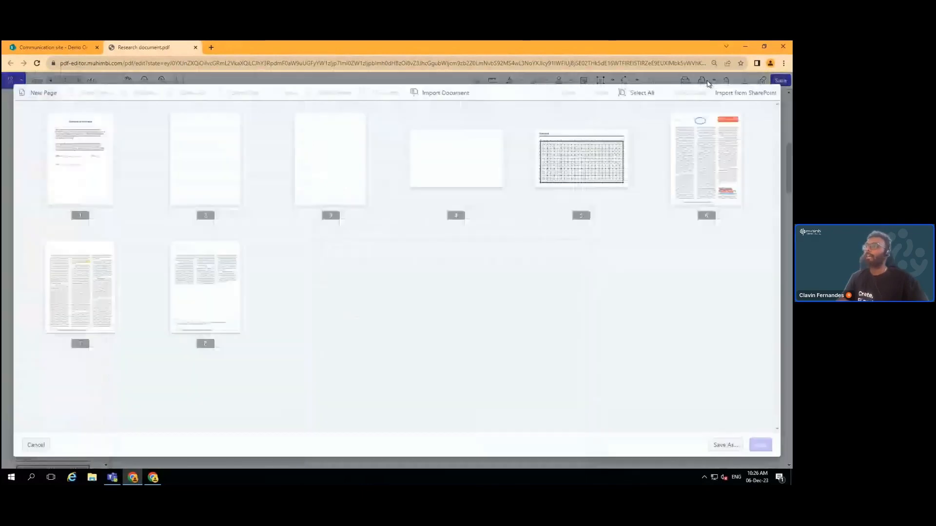
Delete the blank page, move the contract to the end and the article after both grids, then save
click(230, 164)
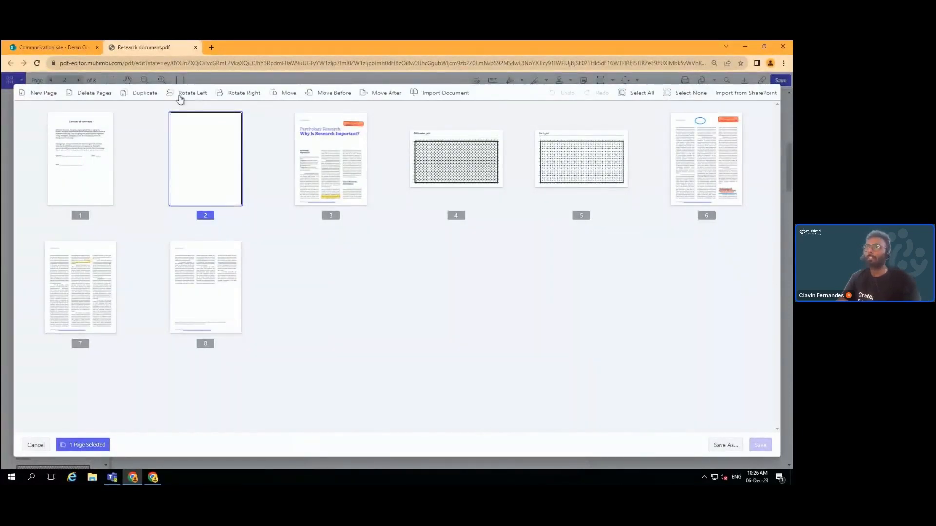
click(109, 93)
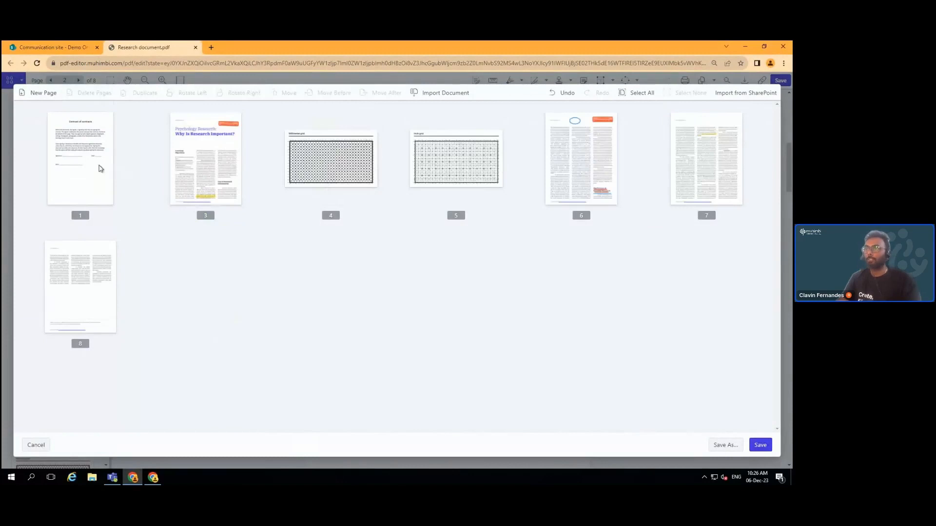
drag(92, 165, 195, 257)
drag(79, 159, 409, 163)
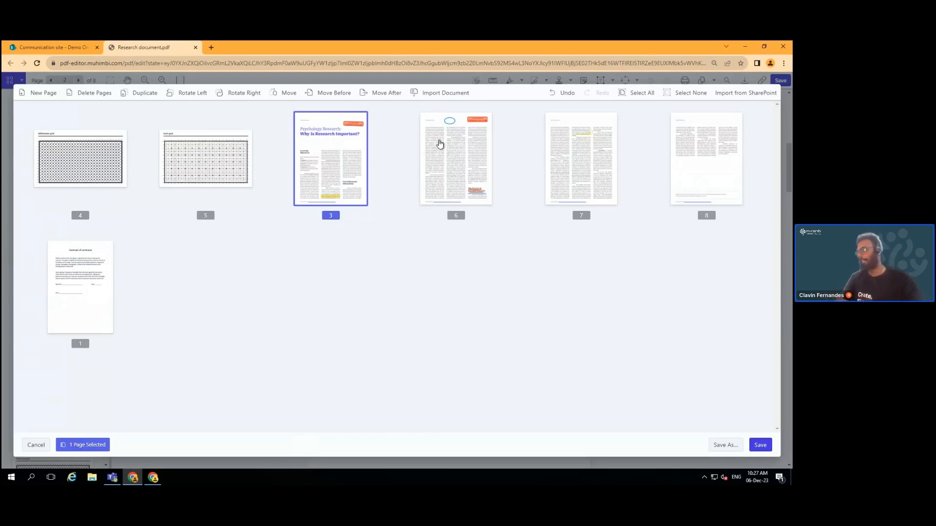
click(768, 445)
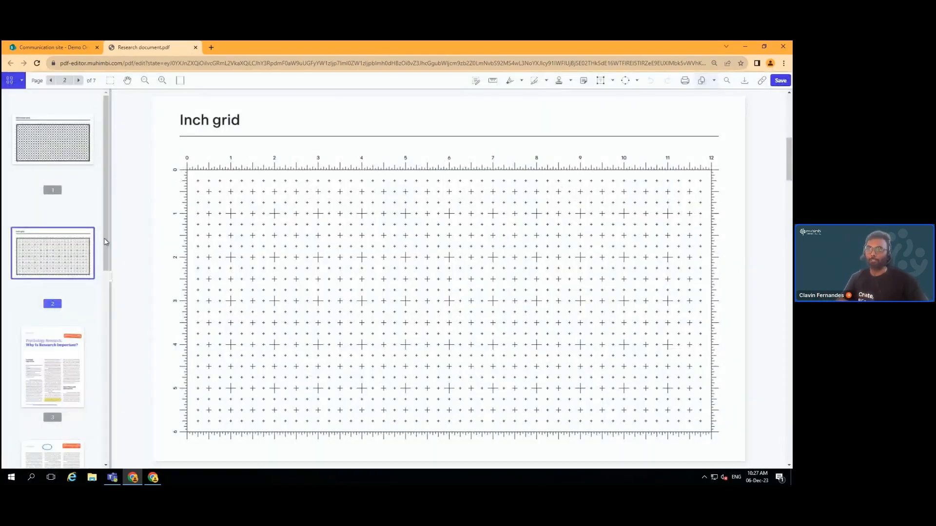
Go to the Millimeter grid on page 1 and switch on measurement mode
scroll(103, 351, down, 2)
scroll(103, 350, down, 6)
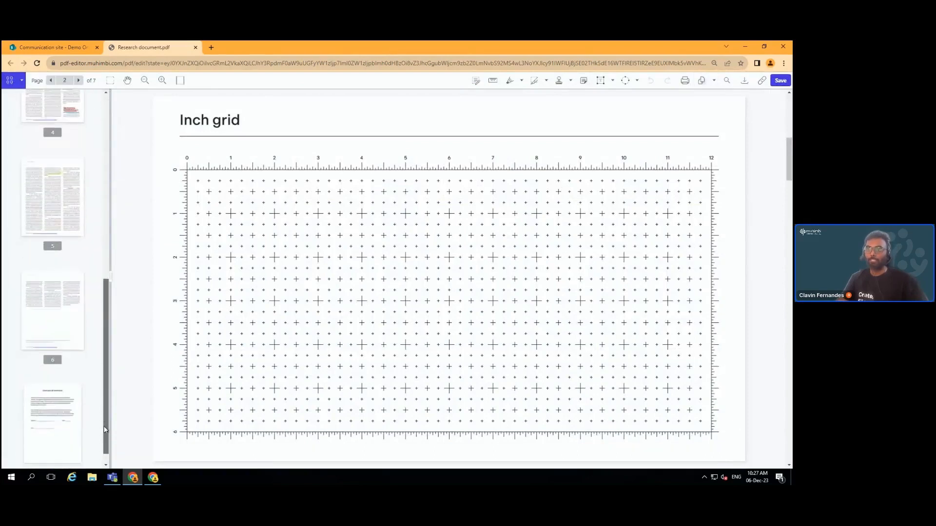
scroll(110, 332, up, 8)
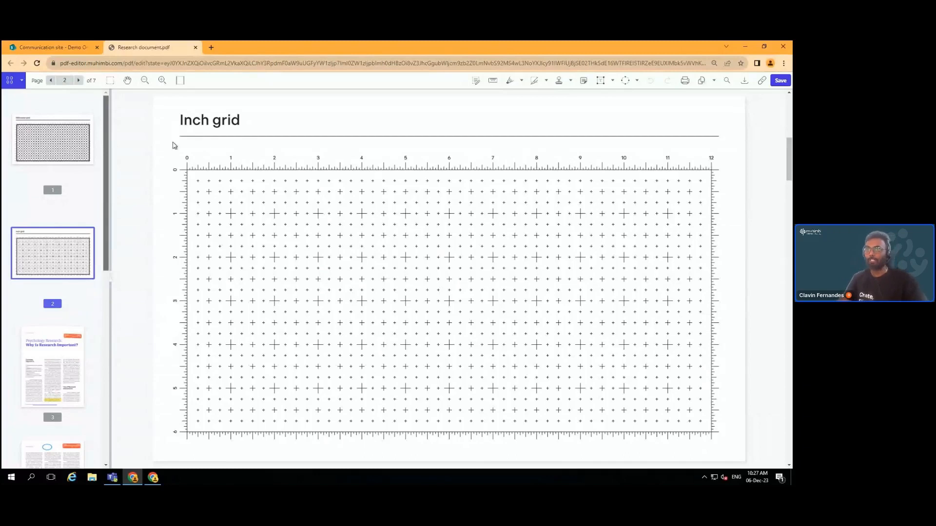
click(78, 142)
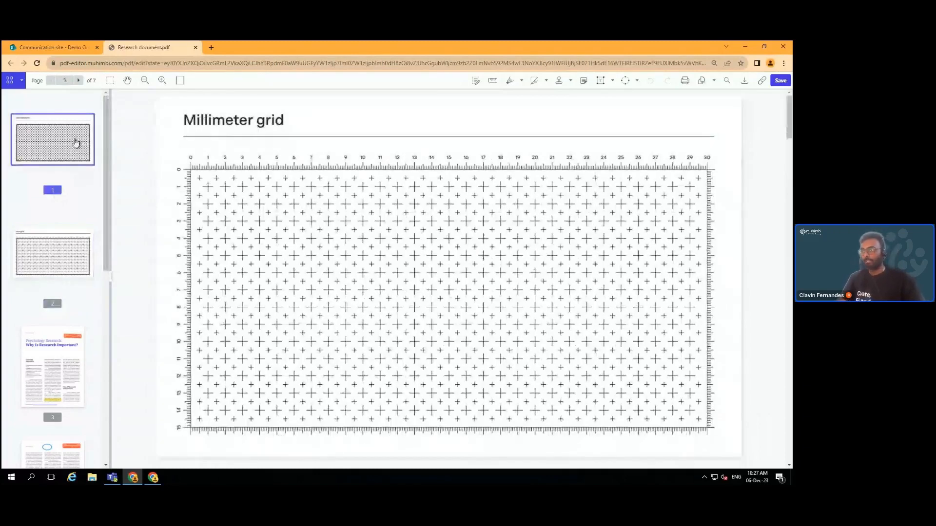
click(493, 82)
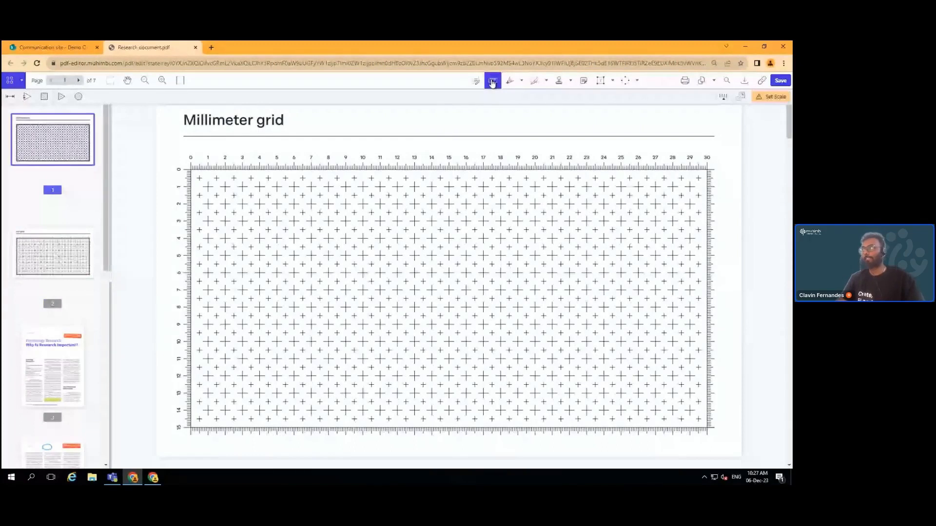
Draw a calibration line along the top ruler from zero and set its length to 30 cm
click(723, 99)
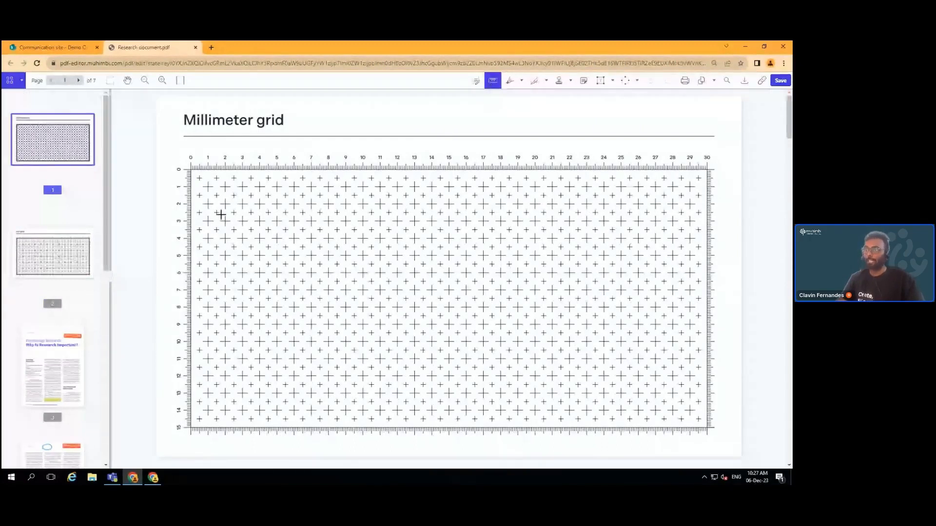
drag(192, 169, 708, 170)
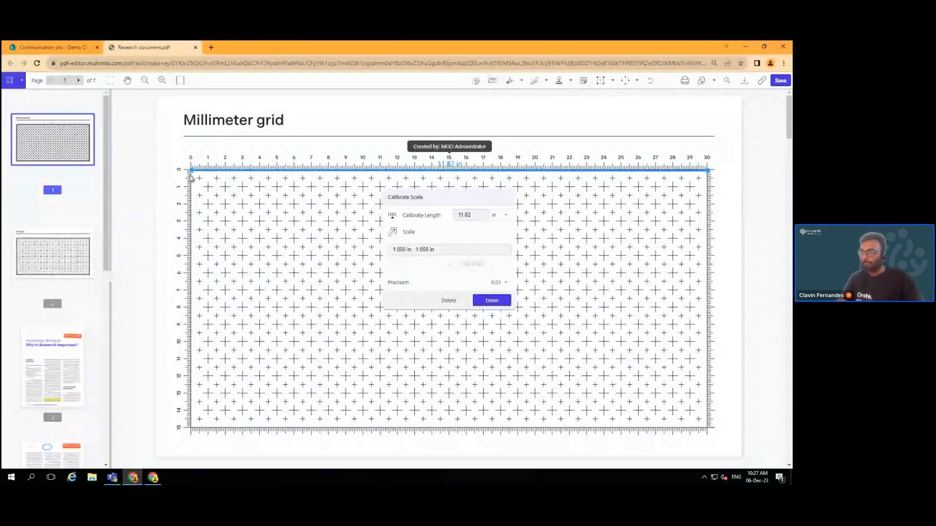
drag(192, 171, 190, 170)
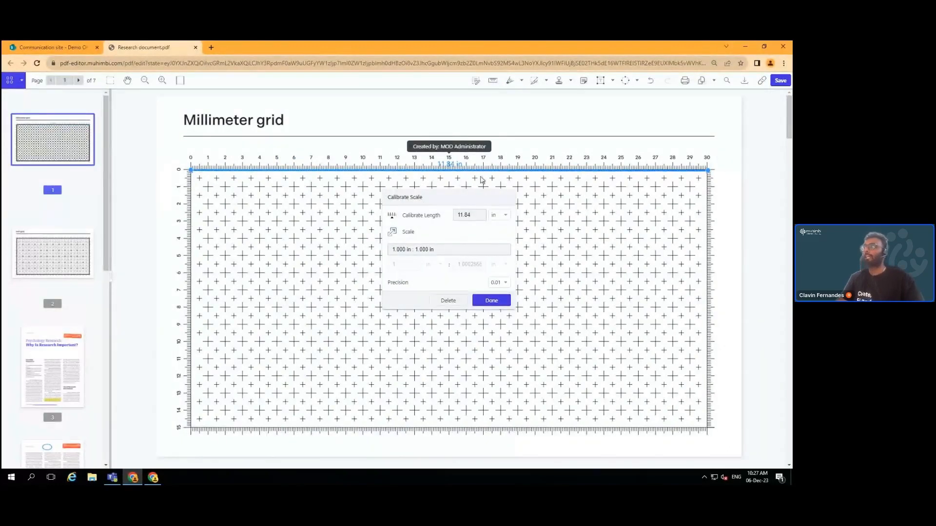
drag(469, 215, 451, 216)
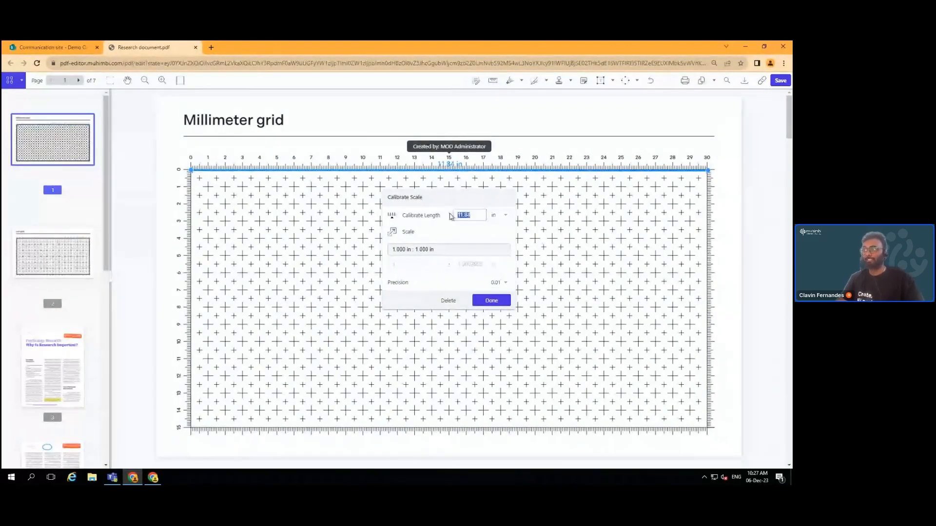
text(30)
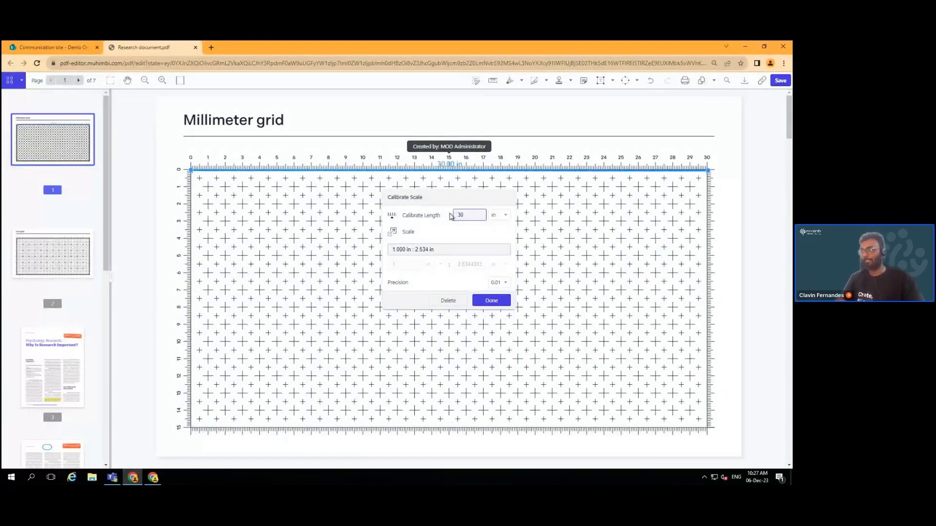
click(499, 216)
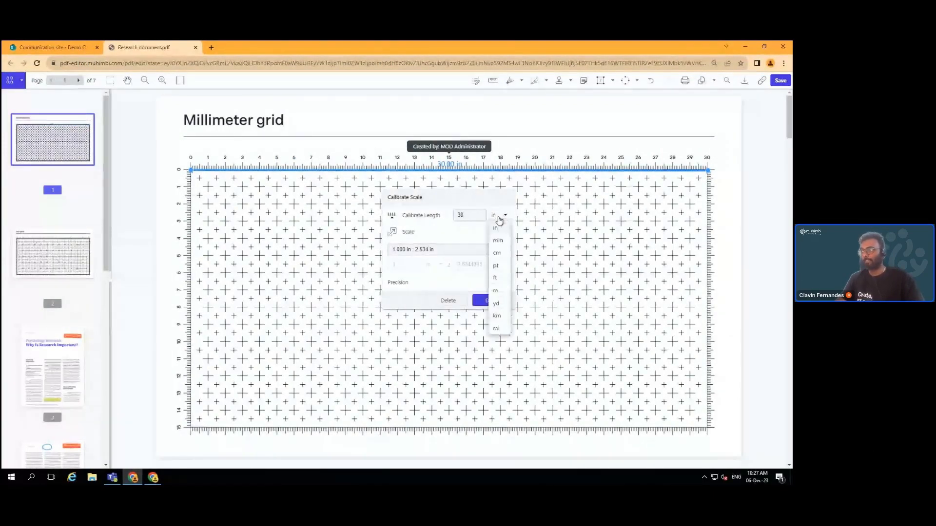
click(497, 253)
Name the scale 'CM scale', set precision to 0.1, and apply it
drag(457, 251, 366, 254)
text(CM)
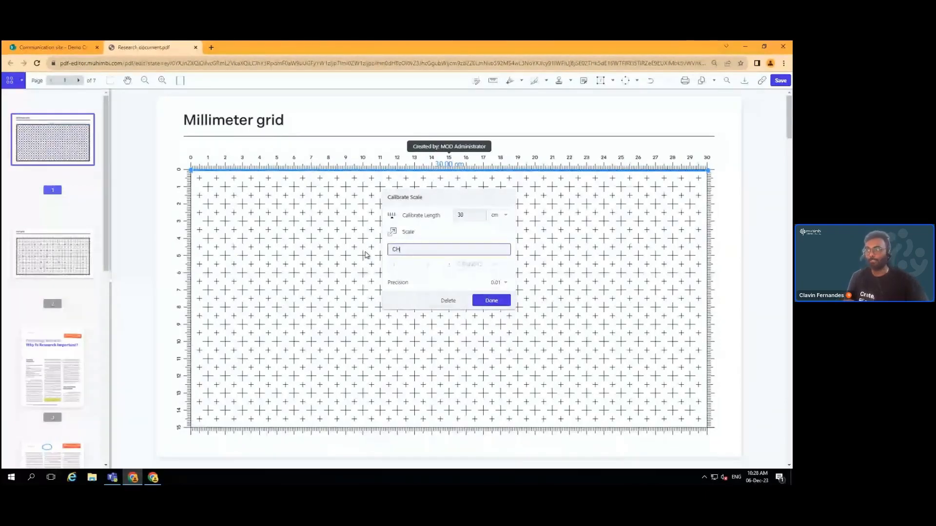
key(BackSpace)
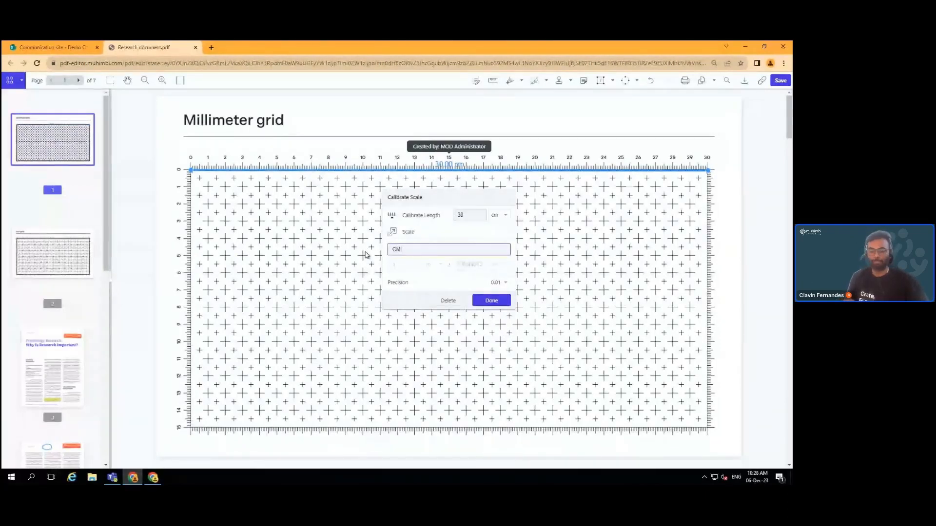
text(C)
key(BackSpace)
text(scale)
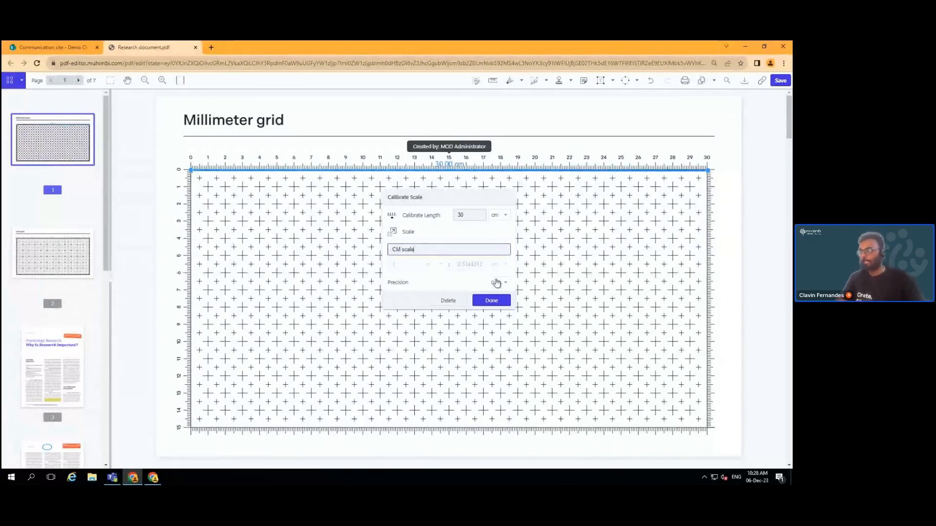
click(503, 283)
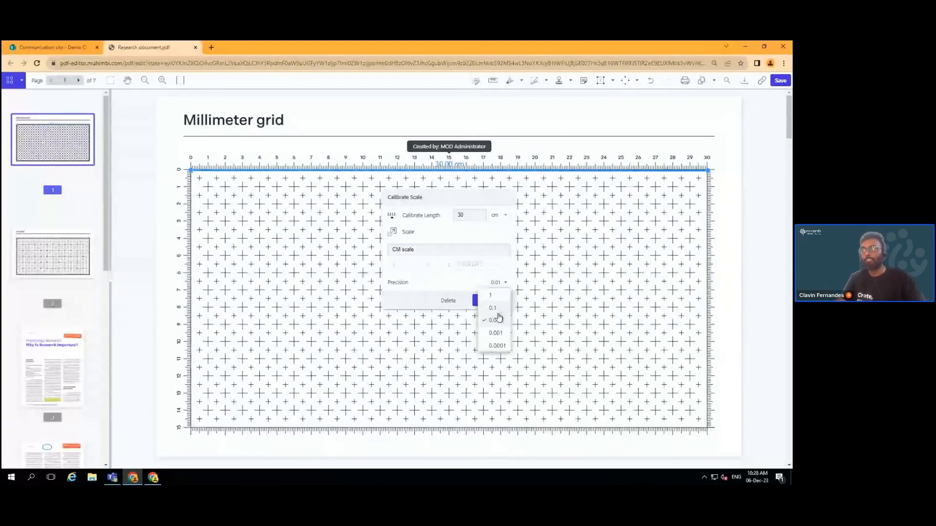
click(496, 308)
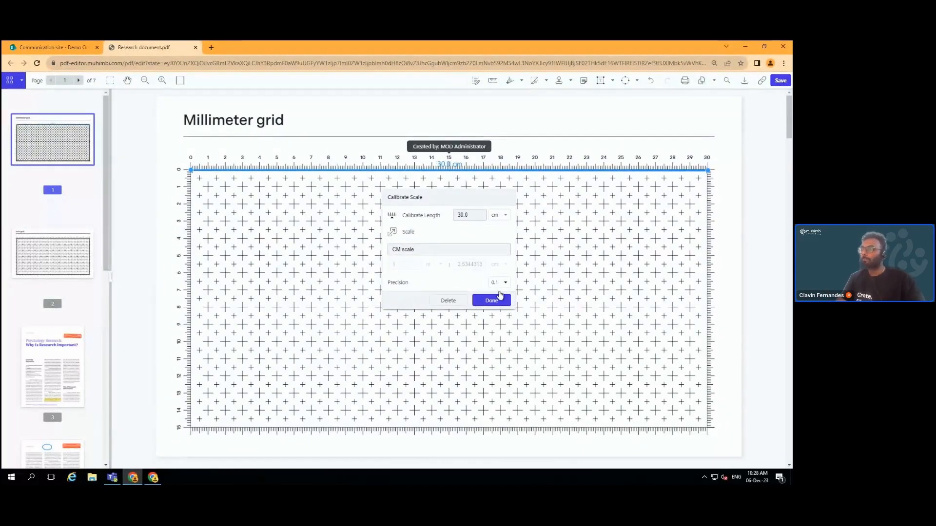
click(496, 300)
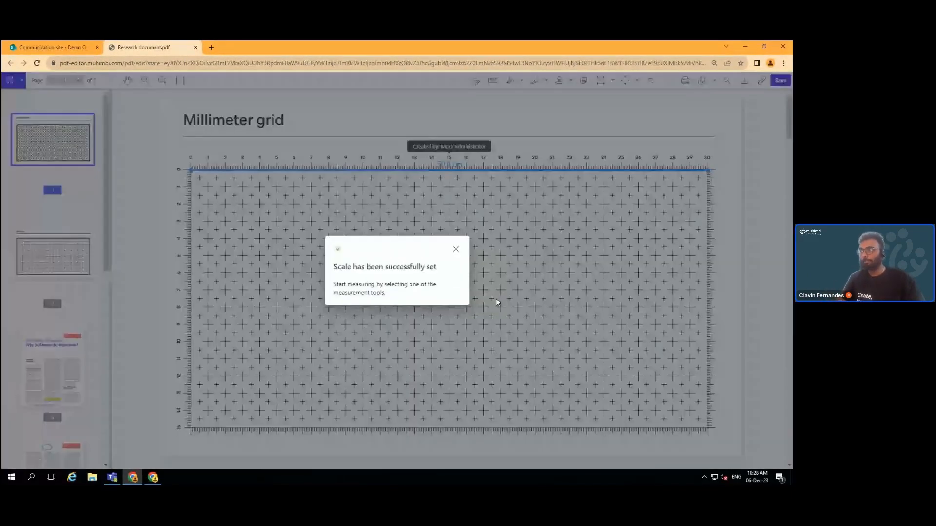
Dismiss the scale confirmation and activate the Distance measurement tool
click(456, 251)
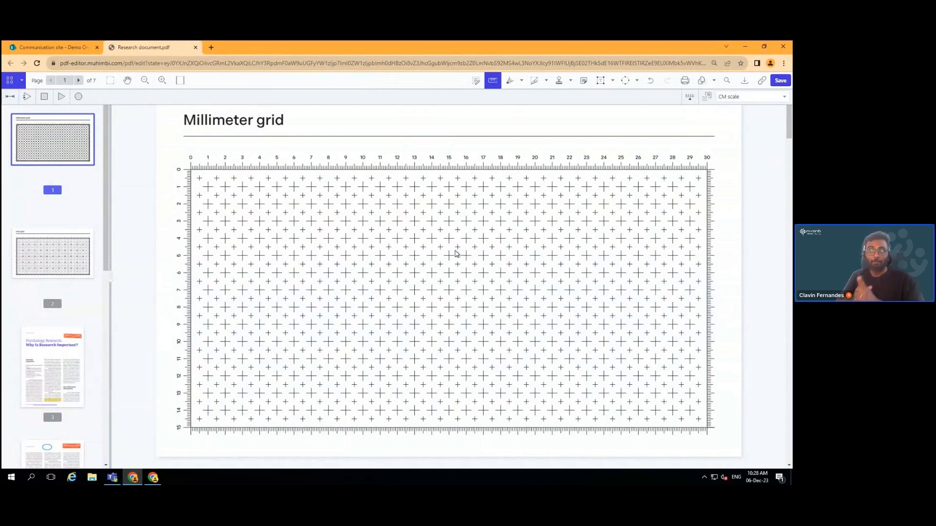
click(9, 98)
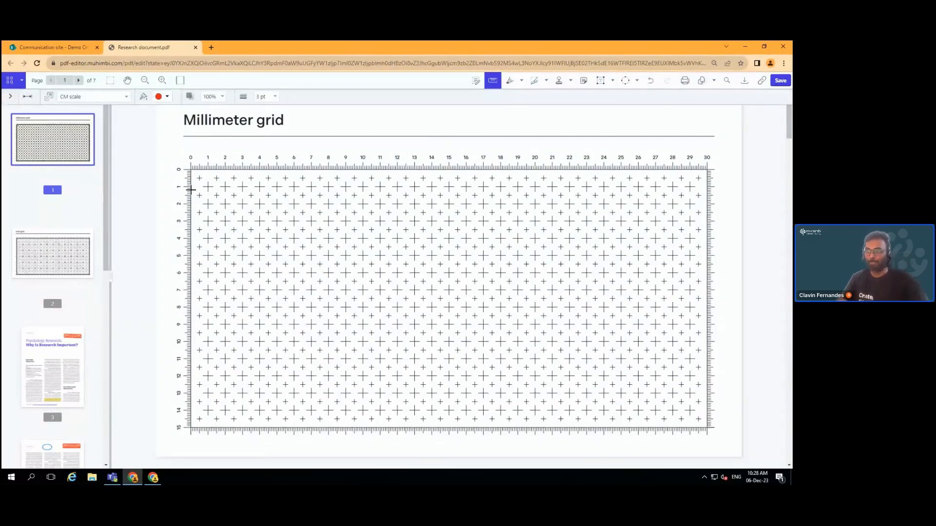
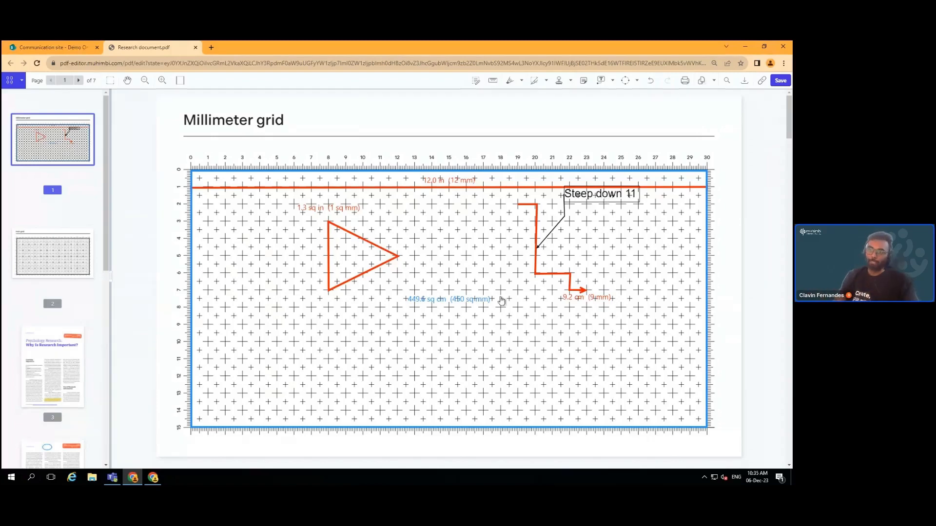
Scroll down through the measured Millimeter grid page of Research document.pdf
scroll(104, 257, down, 1)
scroll(104, 257, down, 5)
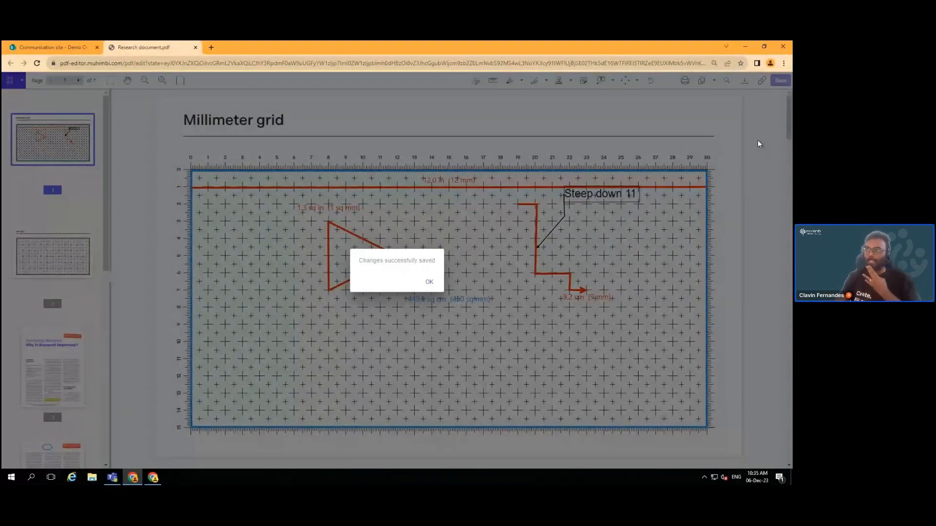
Dismiss the save confirmation and copy a shareable link to Research document.pdf
click(431, 283)
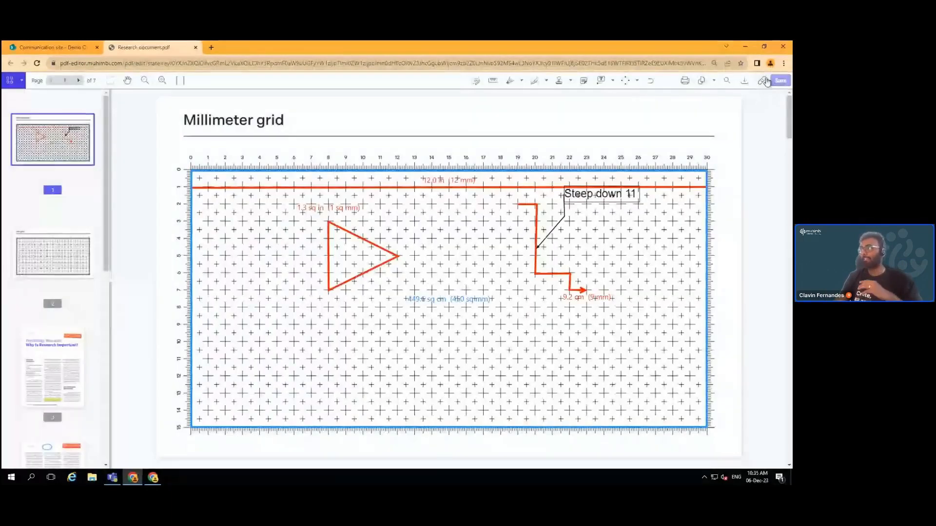
click(764, 80)
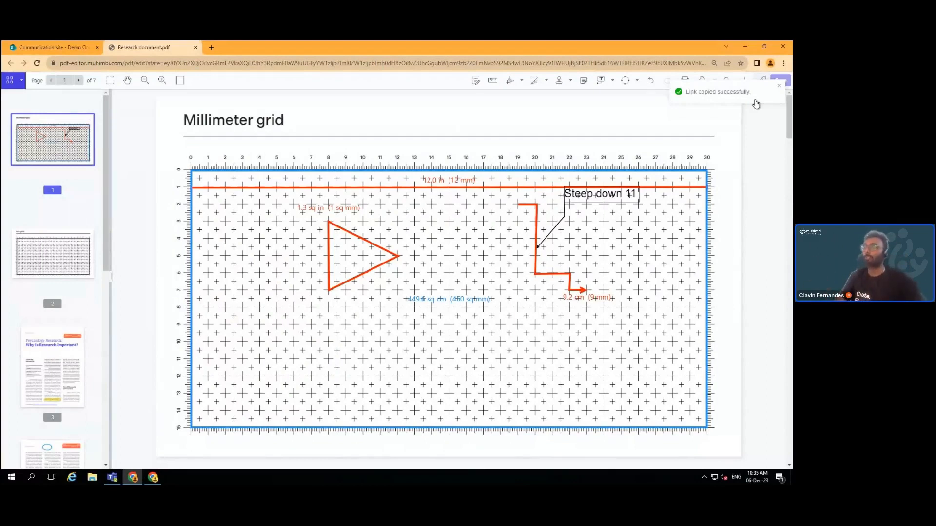
click(115, 479)
Cut and re-paste the editor link in the Teams chat draft, then return to the SharePoint library
drag(650, 446, 276, 430)
key(ctrl+x)
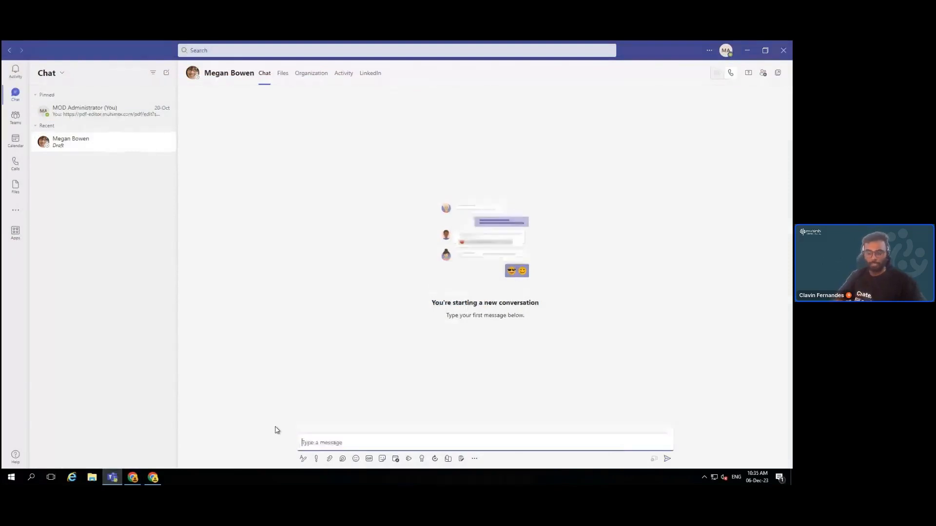
key(ctrl+v)
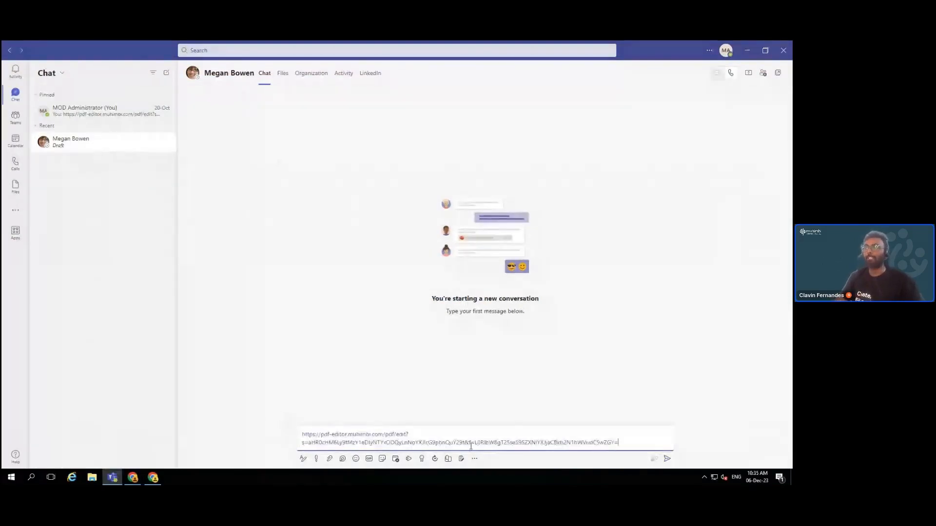
click(749, 51)
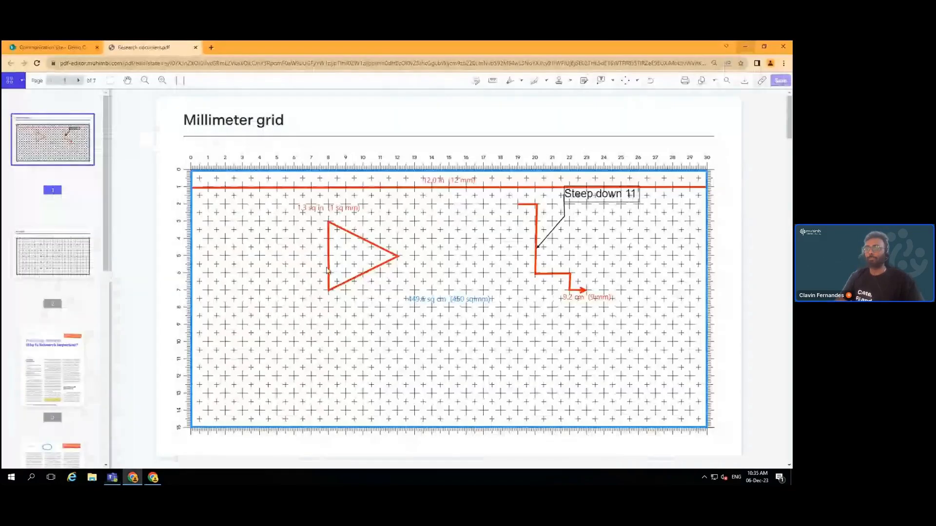
click(153, 478)
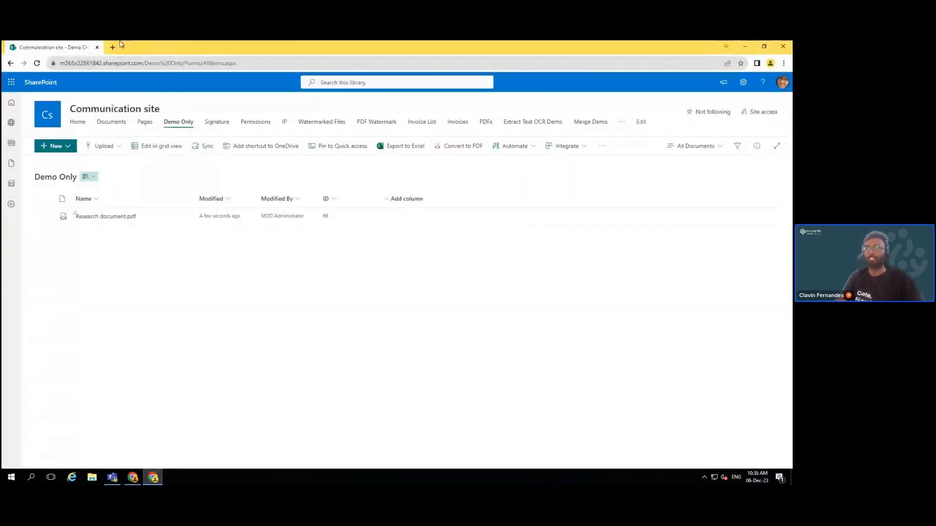
Load the copied Research document.pdf link in a new Chrome tab
key(ctrl+t)
key(ctrl+v)
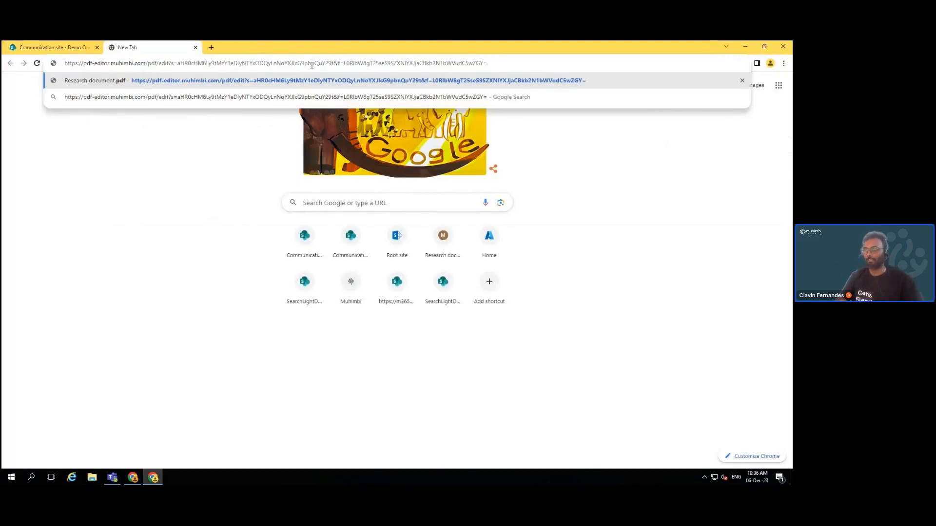
key(Return)
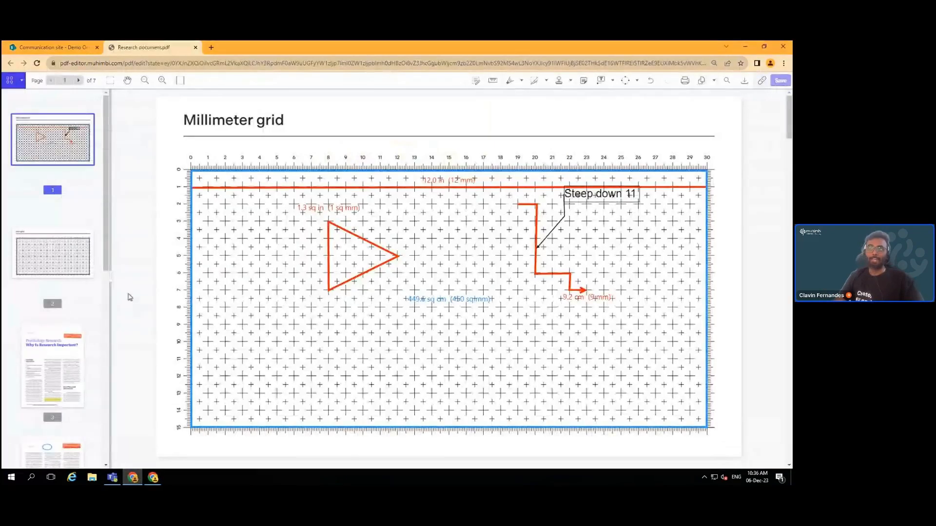
Place the orange dated review stamp at the upper right of page 5 and save
scroll(68, 341, down, 5)
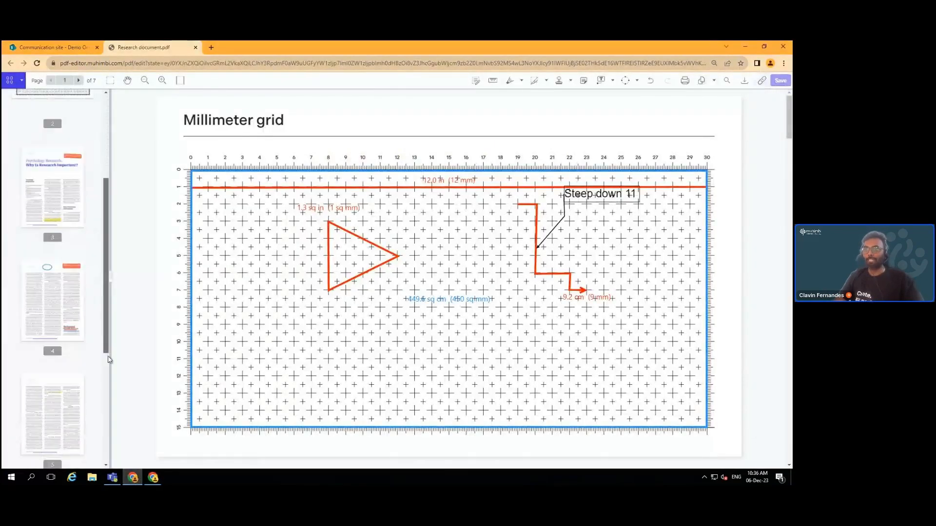
click(73, 355)
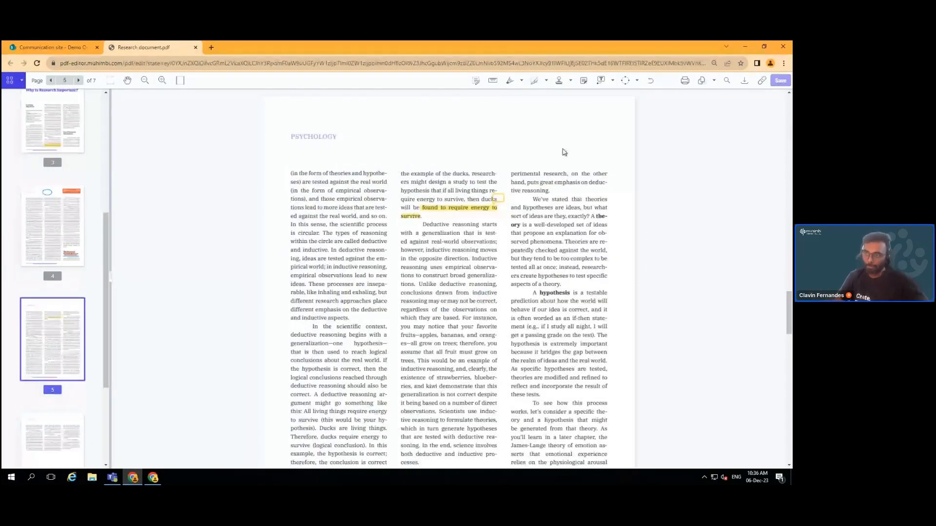
click(569, 82)
click(562, 119)
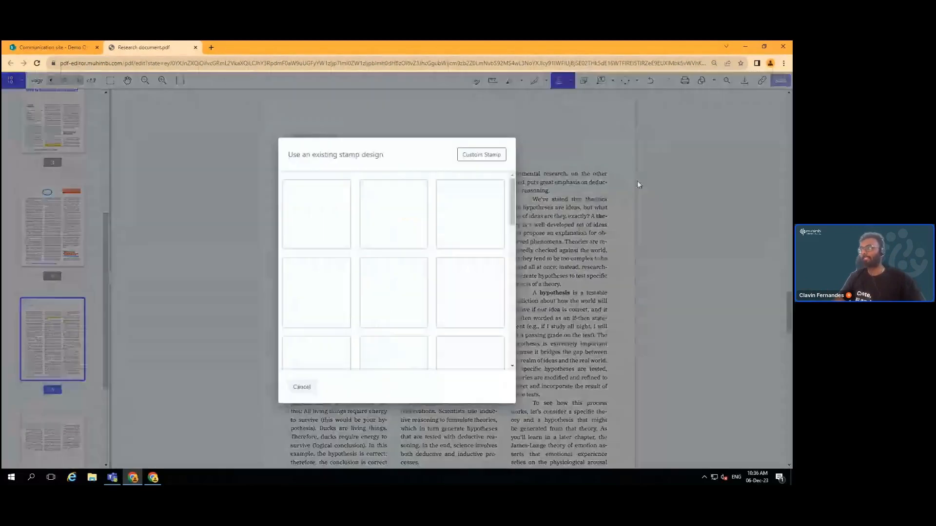
scroll(502, 244, down, 2)
scroll(507, 278, down, 10)
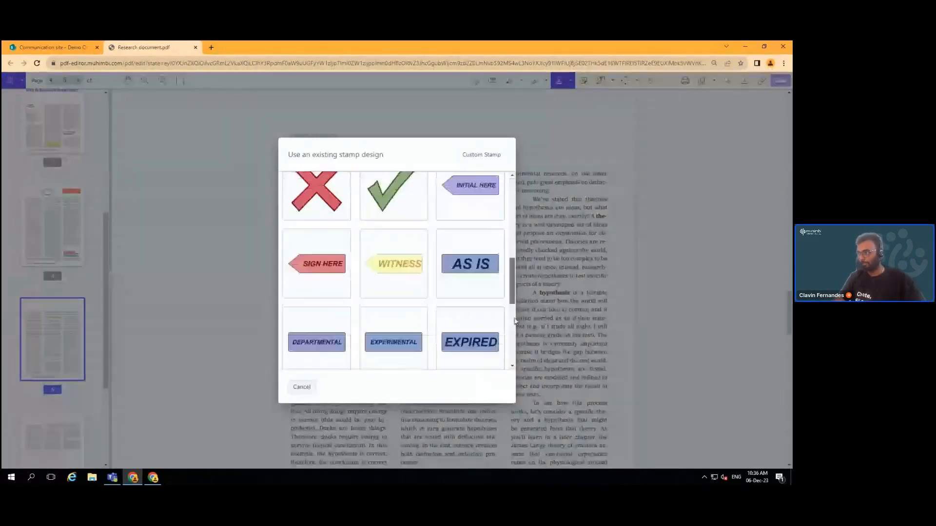
click(470, 328)
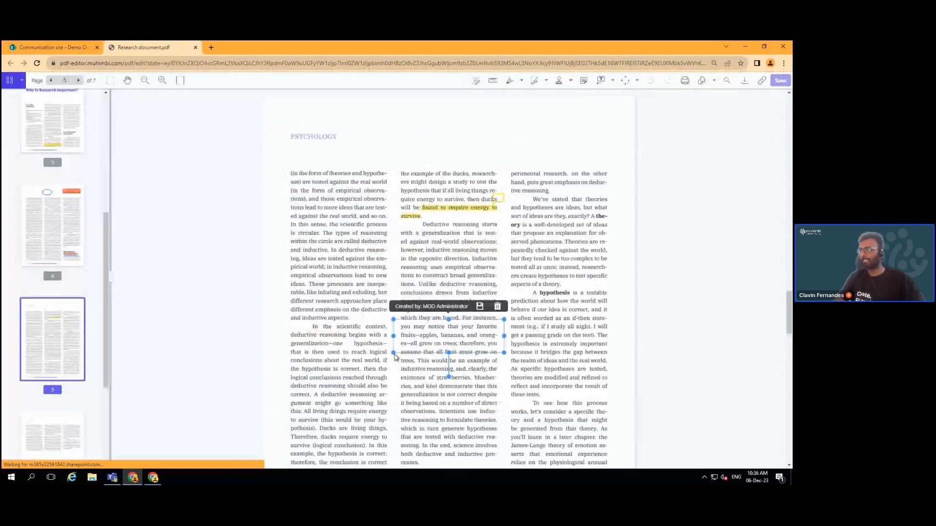
drag(467, 331, 575, 112)
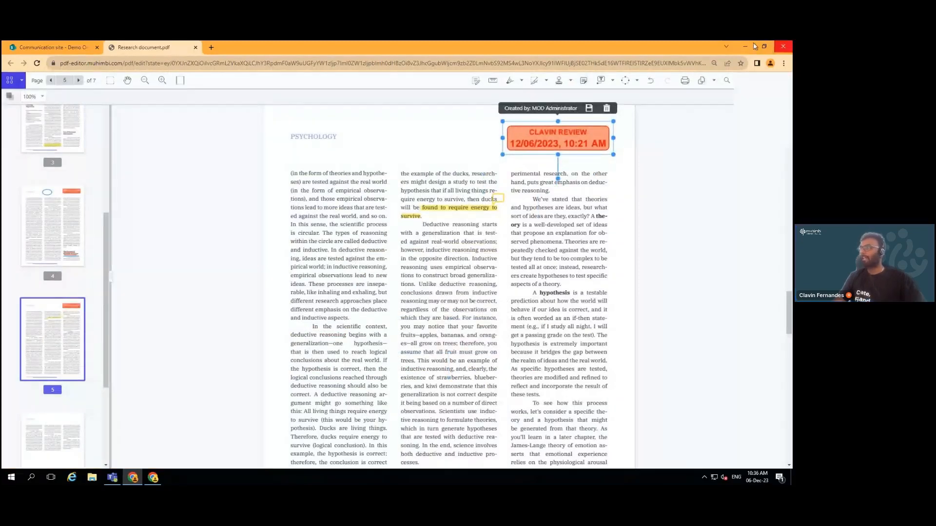
click(780, 80)
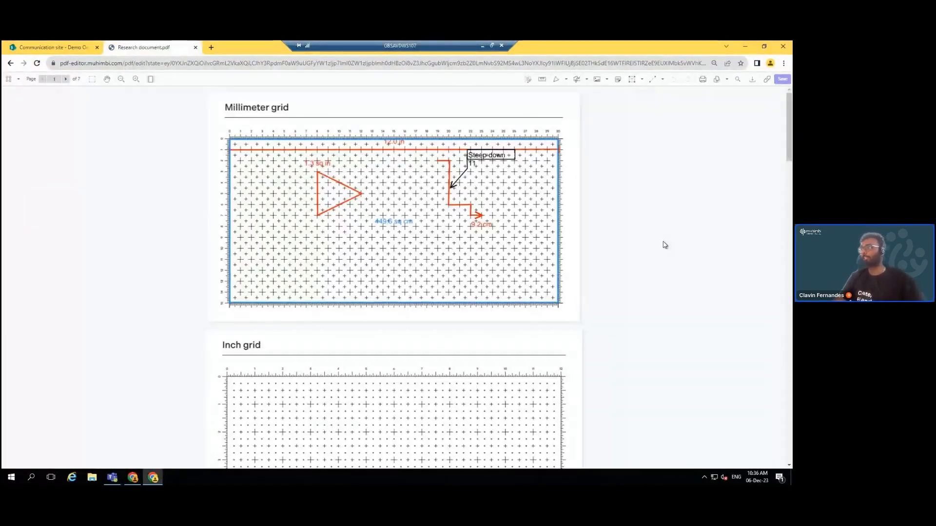
Scroll the reloaded document with page thumbnails shown until page 5, Psychology, is visible
scroll(662, 243, down, 5)
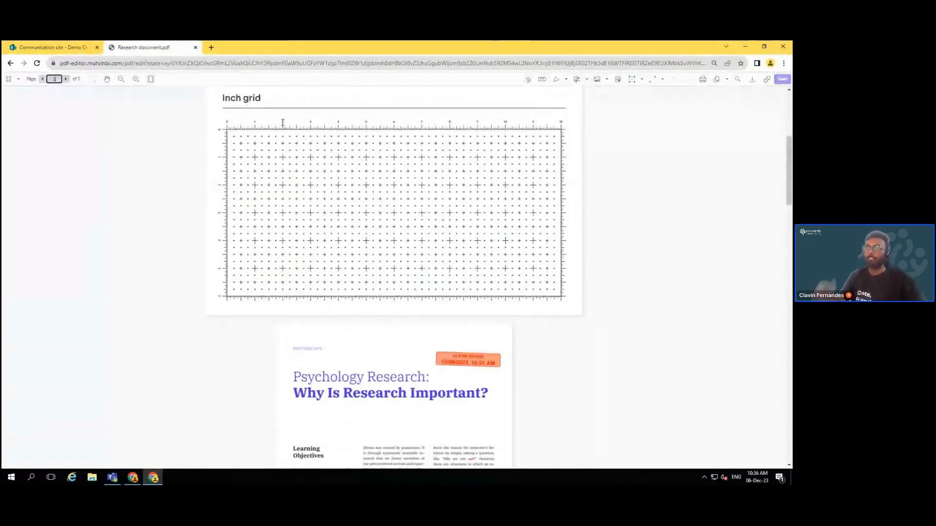
scroll(282, 124, down, 5)
scroll(530, 144, down, 3)
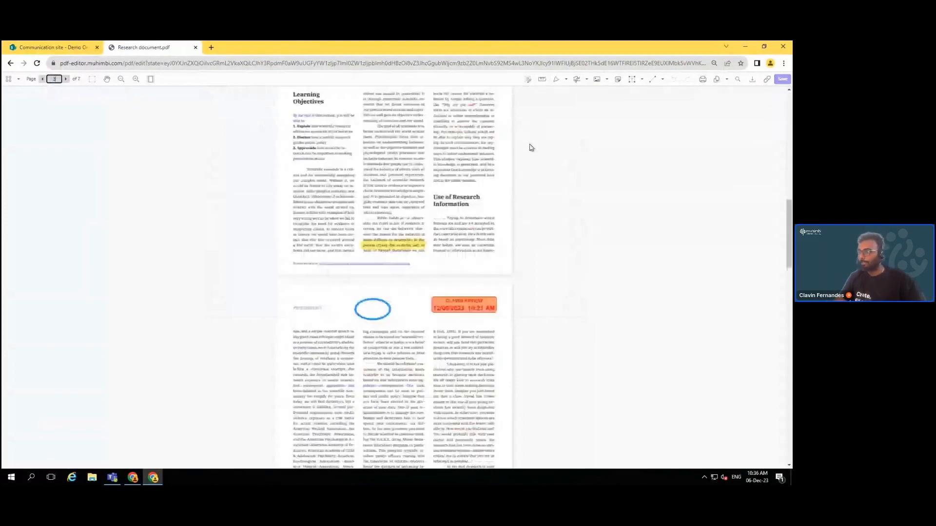
scroll(530, 147, down, 10)
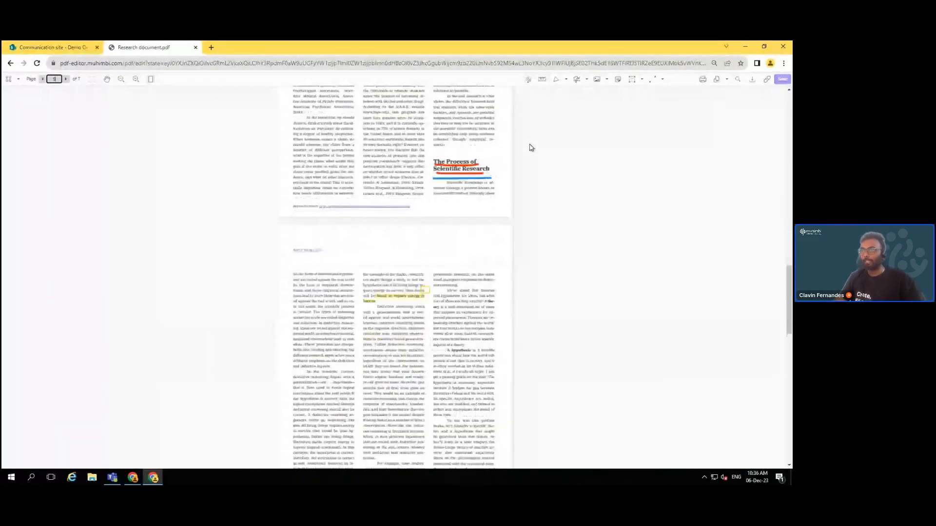
scroll(531, 147, down, 1)
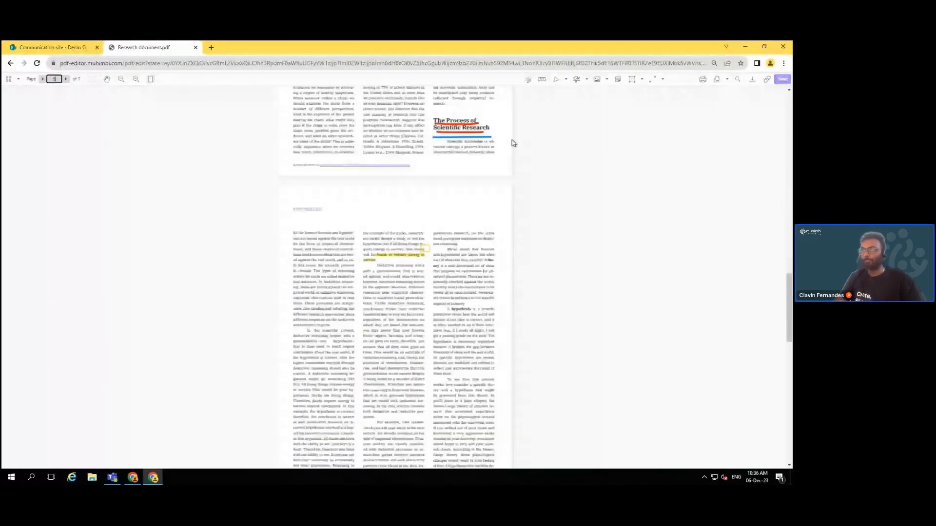
click(11, 80)
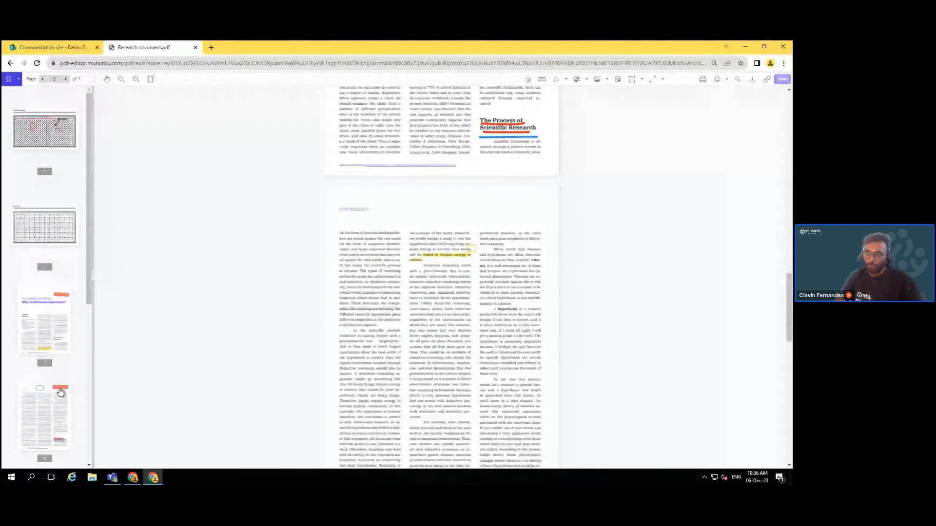
scroll(62, 415, down, 2)
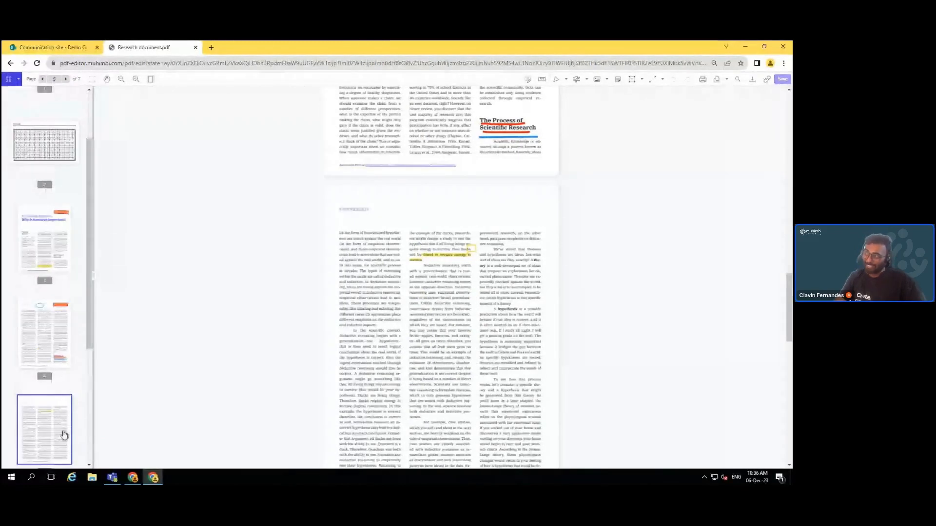
scroll(528, 284, down, 2)
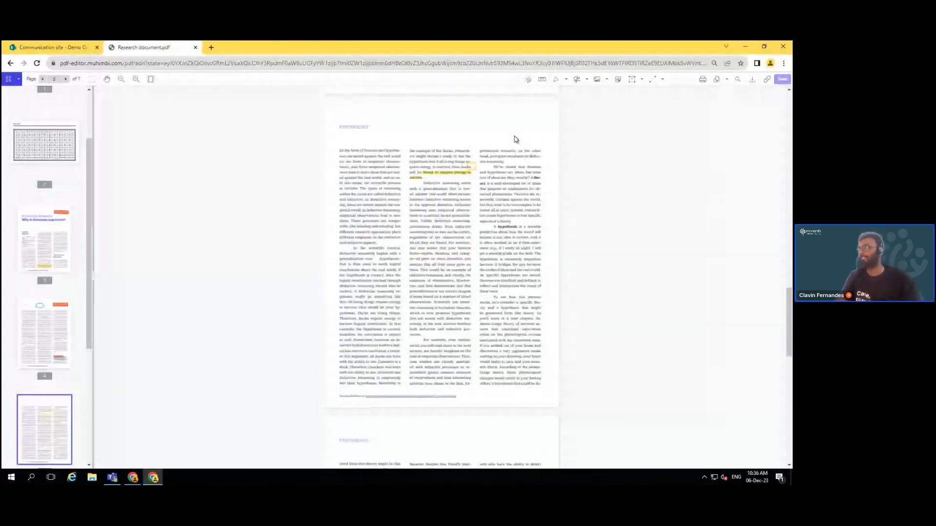
Place a blue DRAFT stamp at the top of page 5, then switch editor windows
click(607, 80)
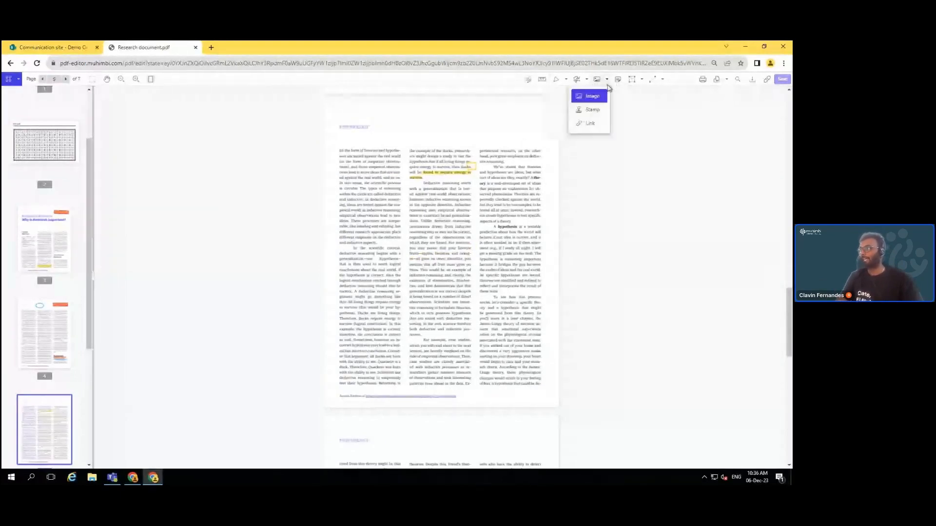
click(592, 110)
click(469, 203)
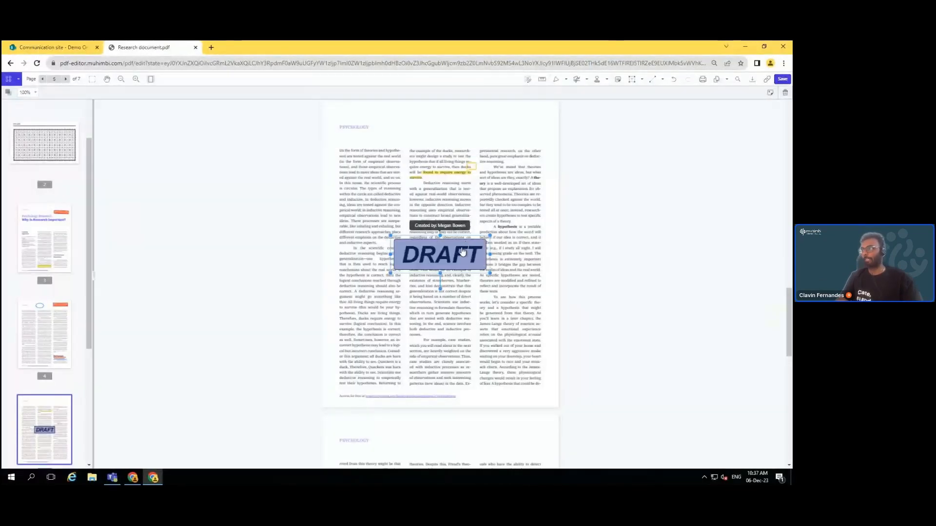
drag(463, 252, 430, 126)
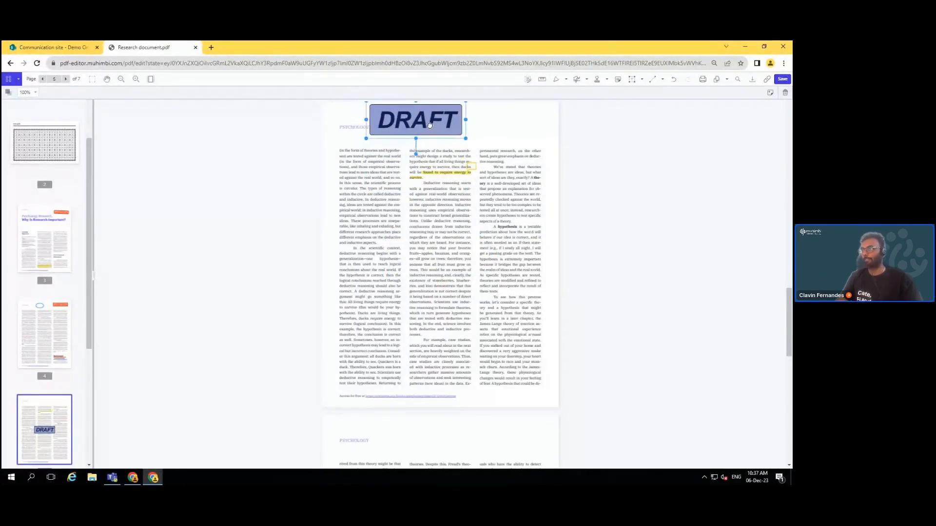
click(693, 169)
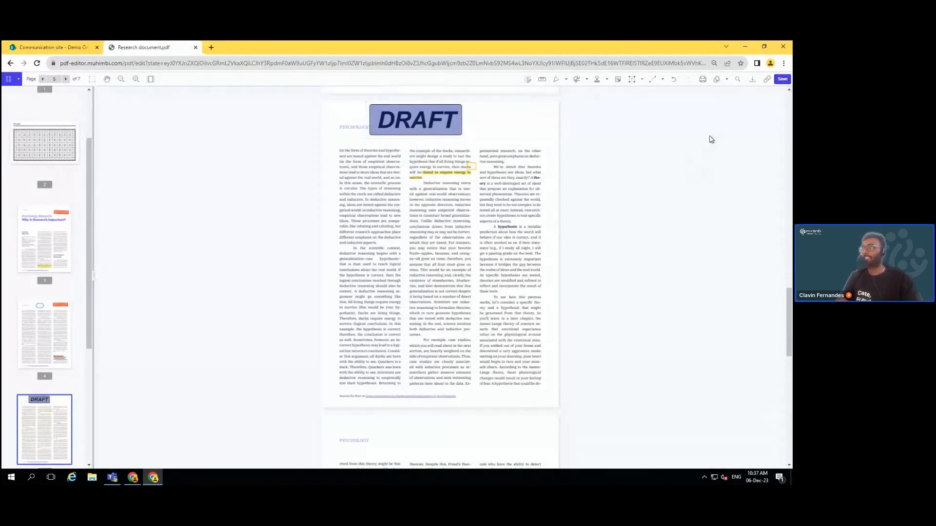
click(136, 479)
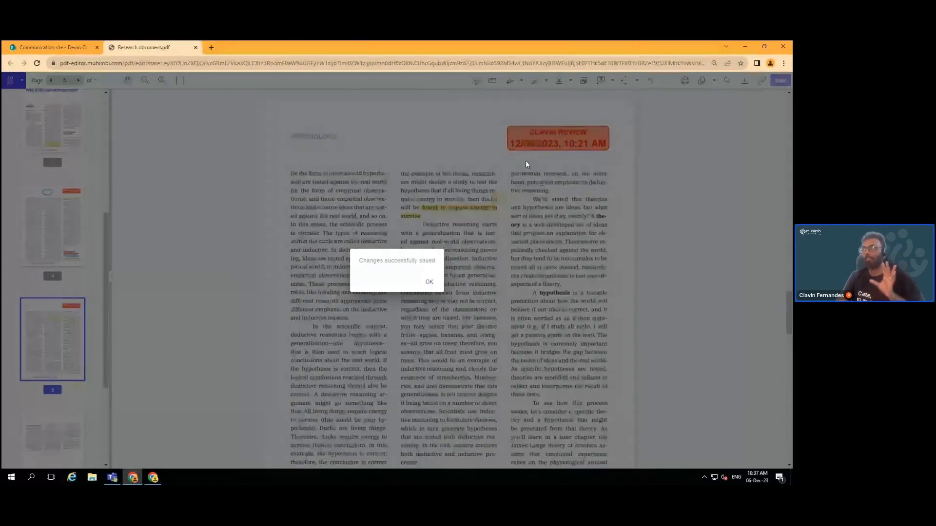
Return to the DRAFT-stamped editor window and reload Research document.pdf with the latest saved changes
click(154, 478)
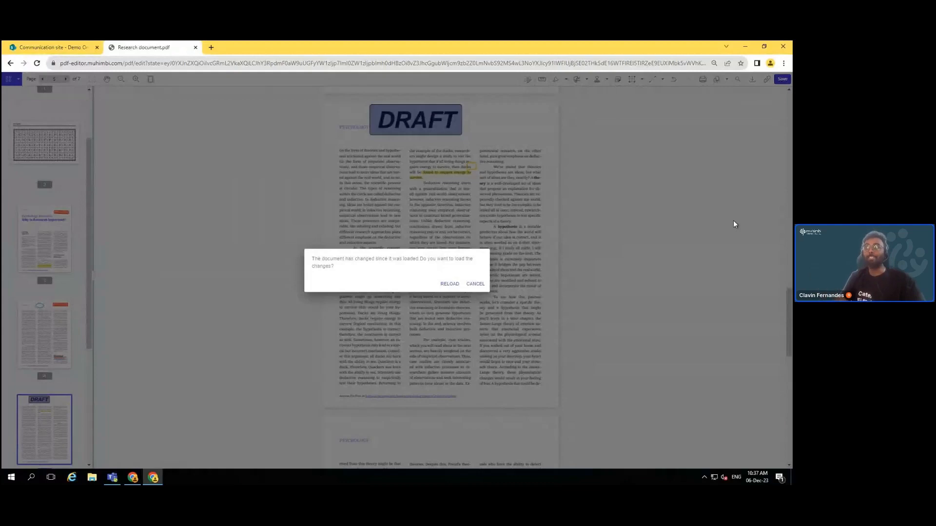
click(455, 286)
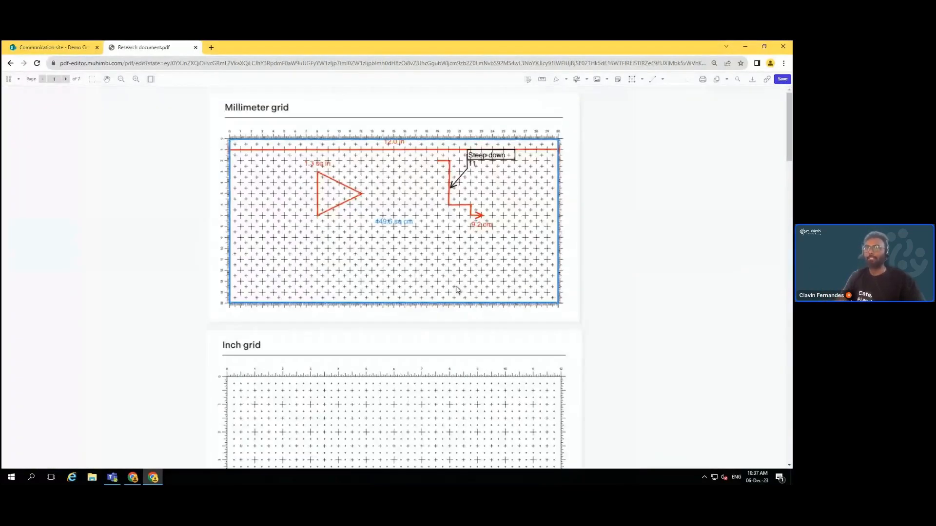
Jump to page 5, delete the DRAFT stamp, and save the document
click(54, 78)
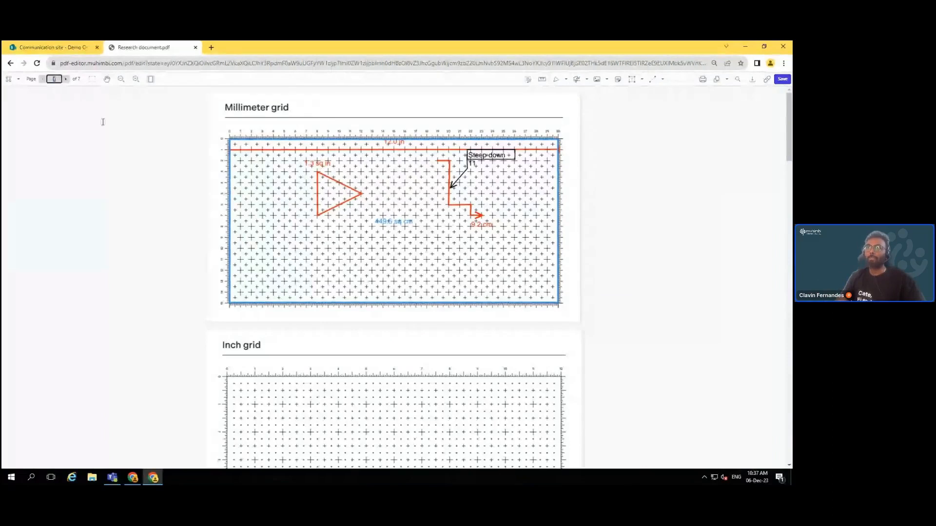
text(5)
key(Return)
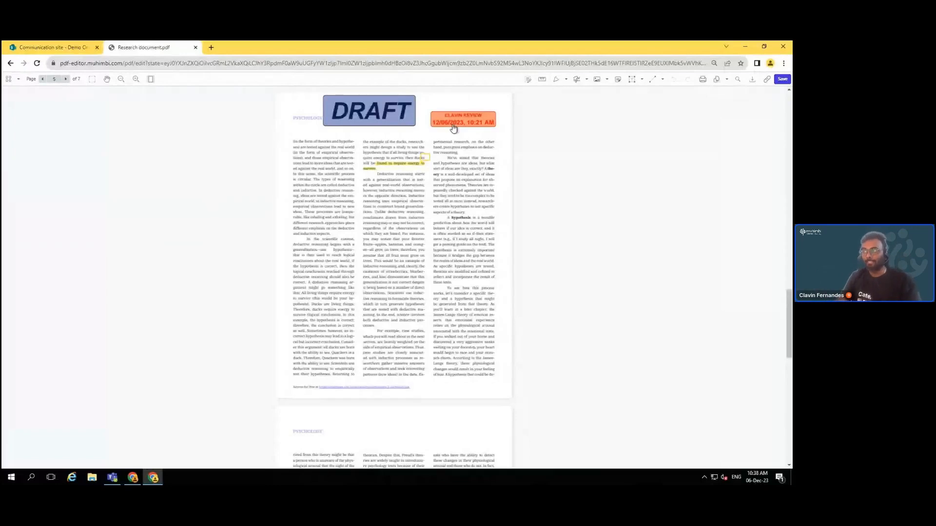
click(393, 117)
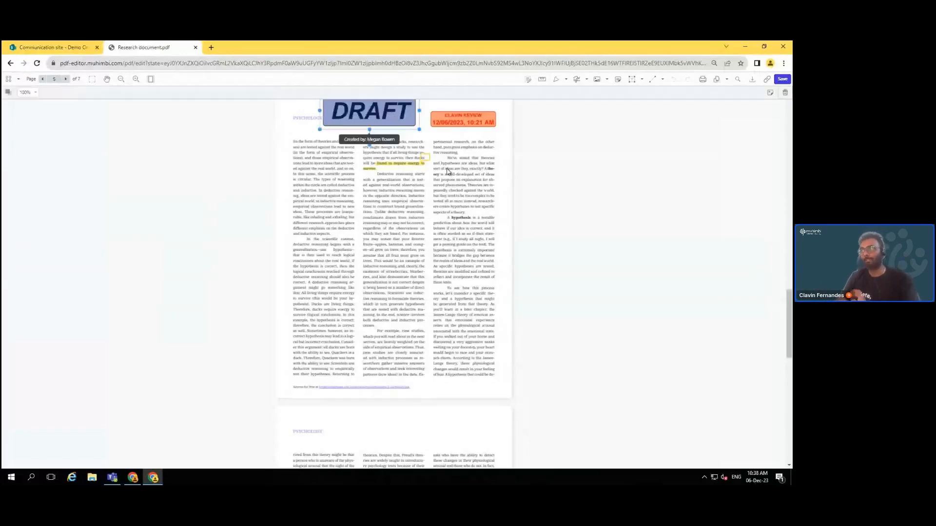
key(Delete)
click(439, 274)
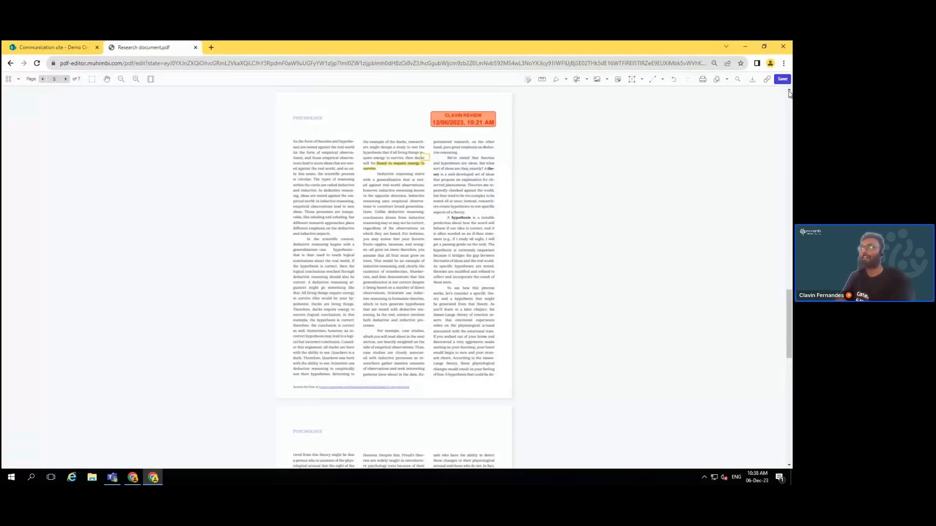
click(780, 83)
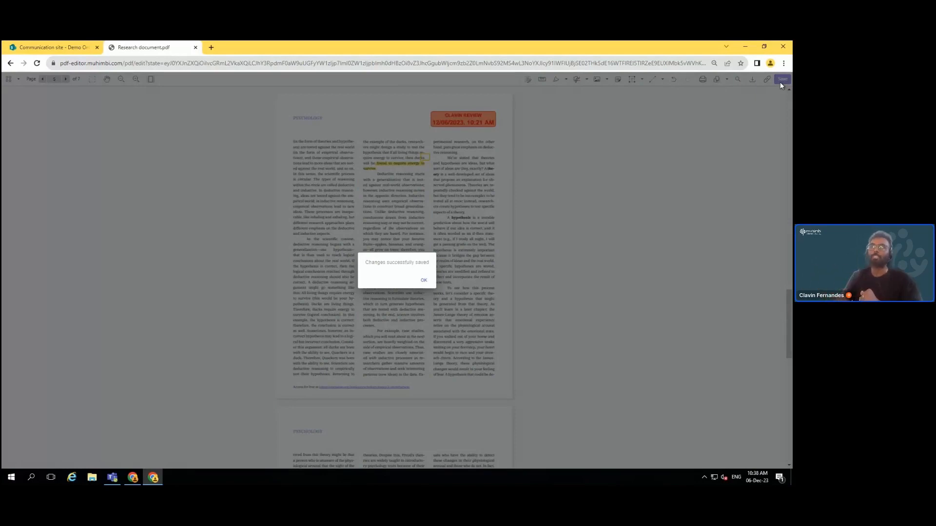
Dismiss the save confirmation and close the Research document.pdf tab
click(422, 280)
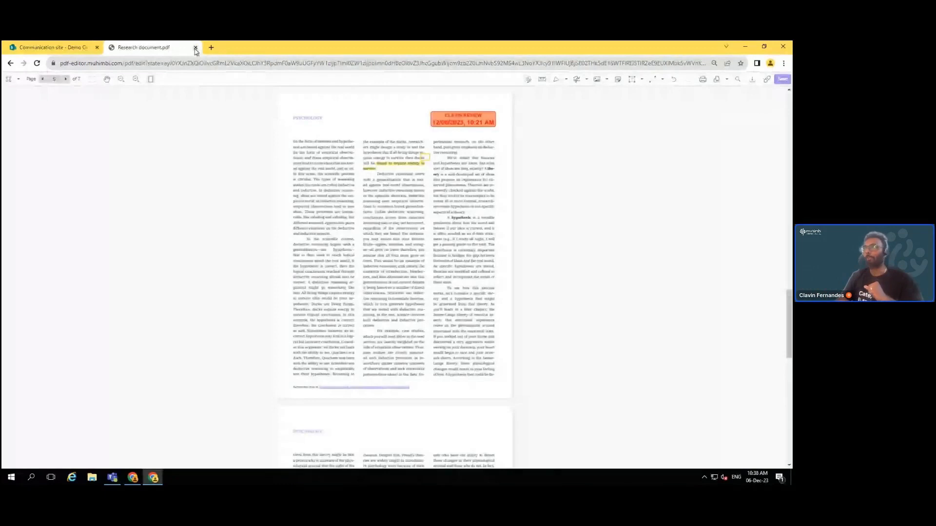
click(195, 47)
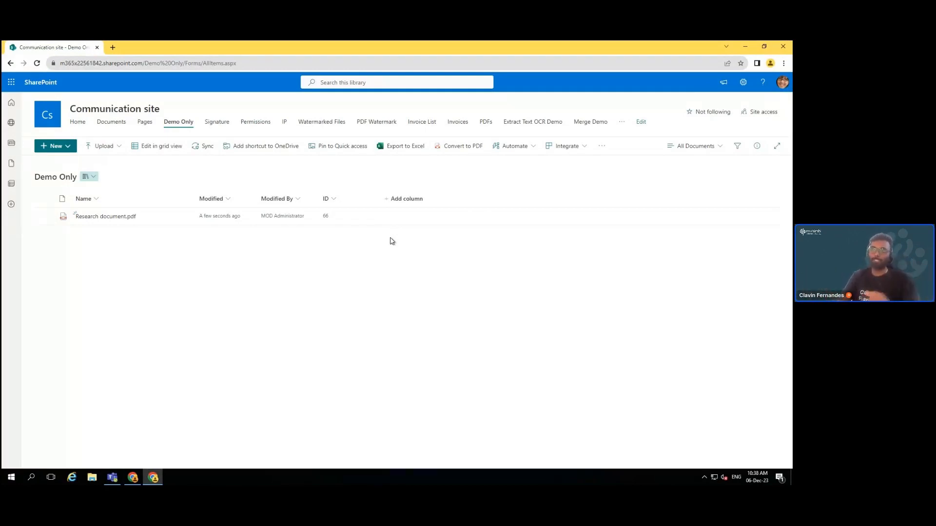
Check out Research document.pdf in Demo Only, then close the editor and minimize the window
click(45, 217)
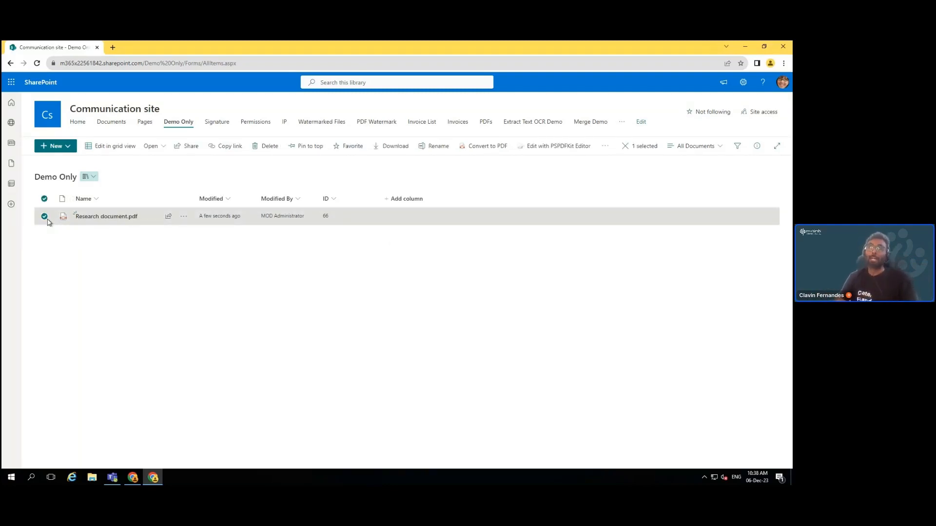
click(185, 221)
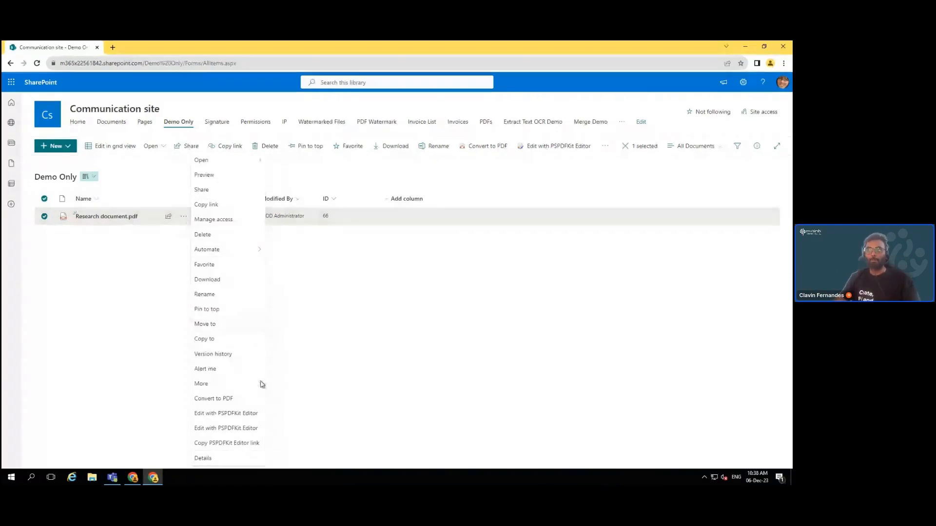
mouse_move(260, 383)
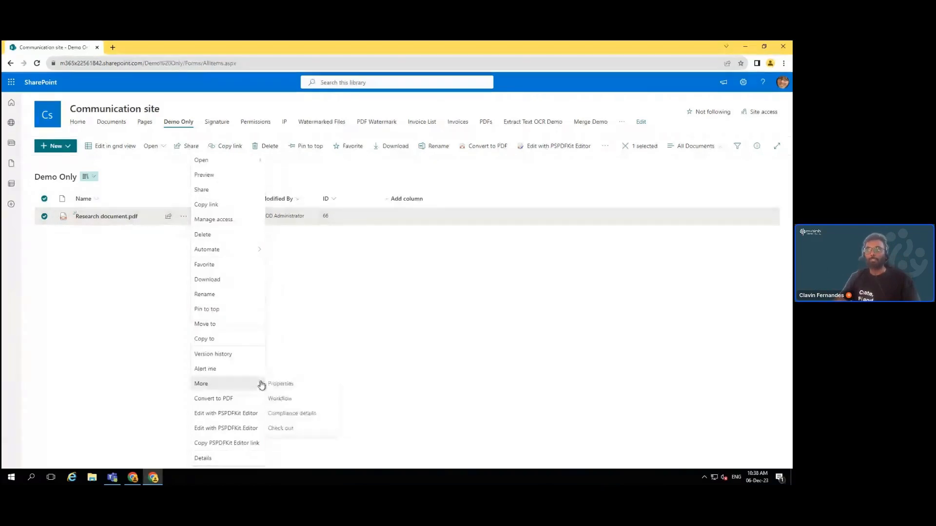
click(284, 429)
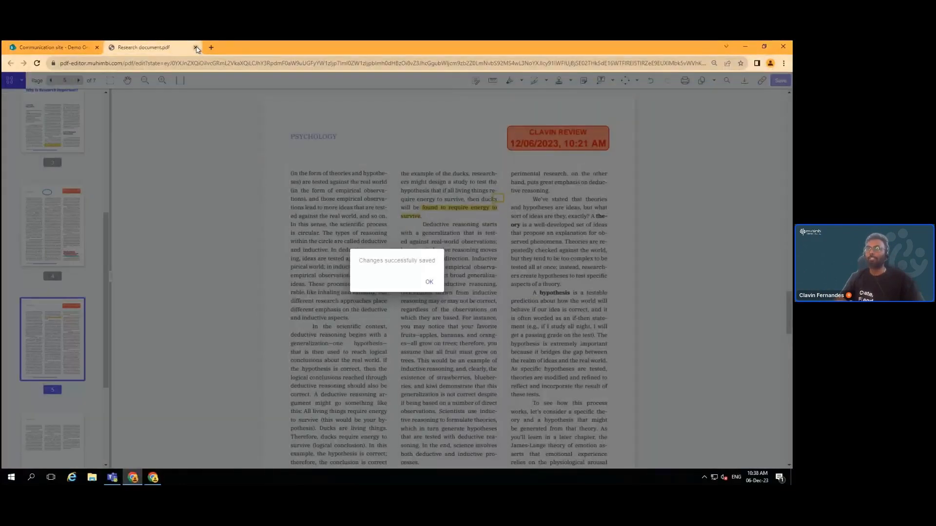
click(195, 47)
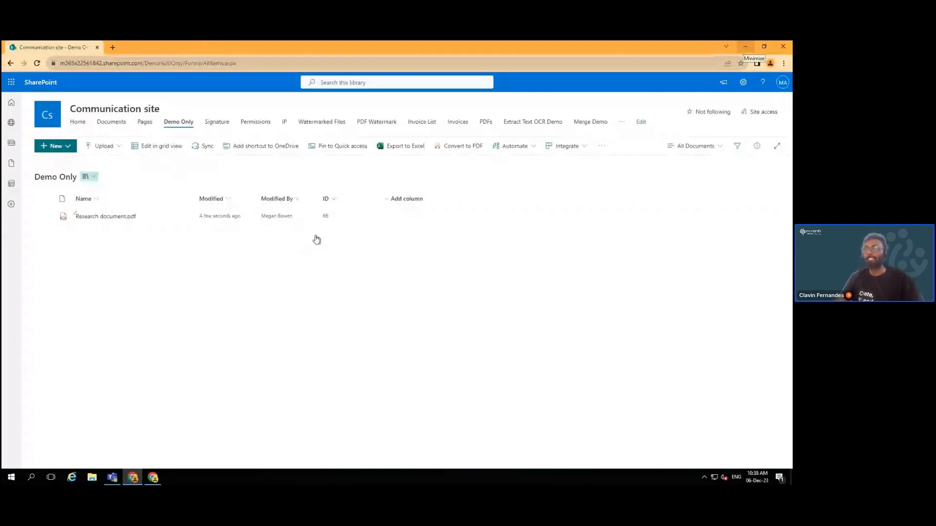
click(745, 47)
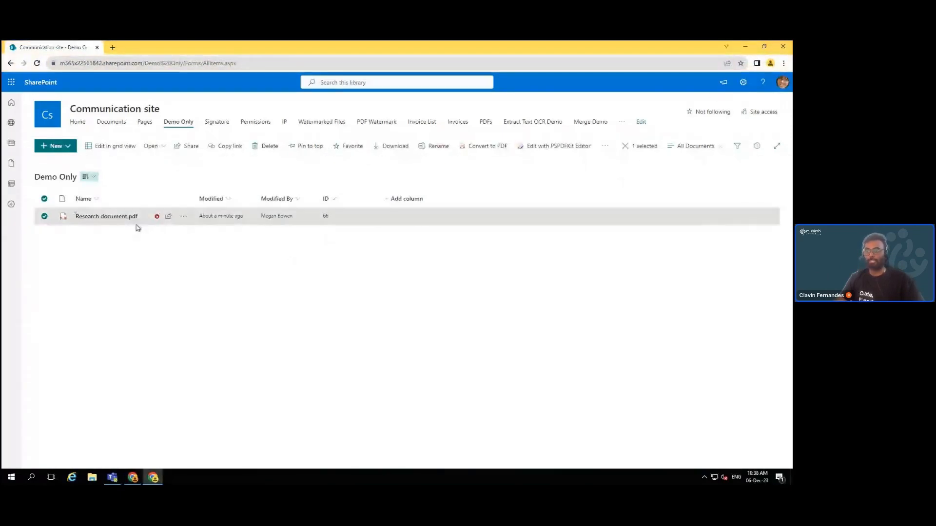
Reload the Demo Only library in the other window and open the checked-out Research document.pdf
click(107, 217)
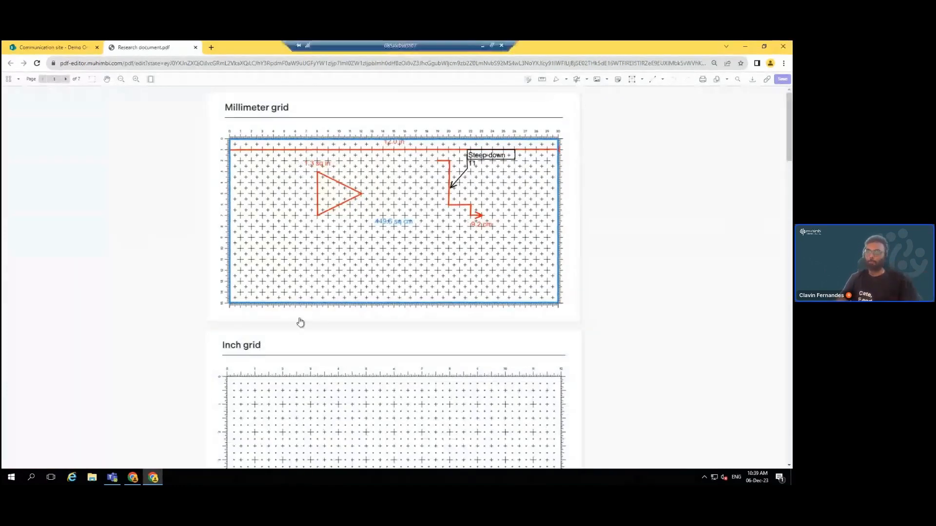
mouse_move(134, 473)
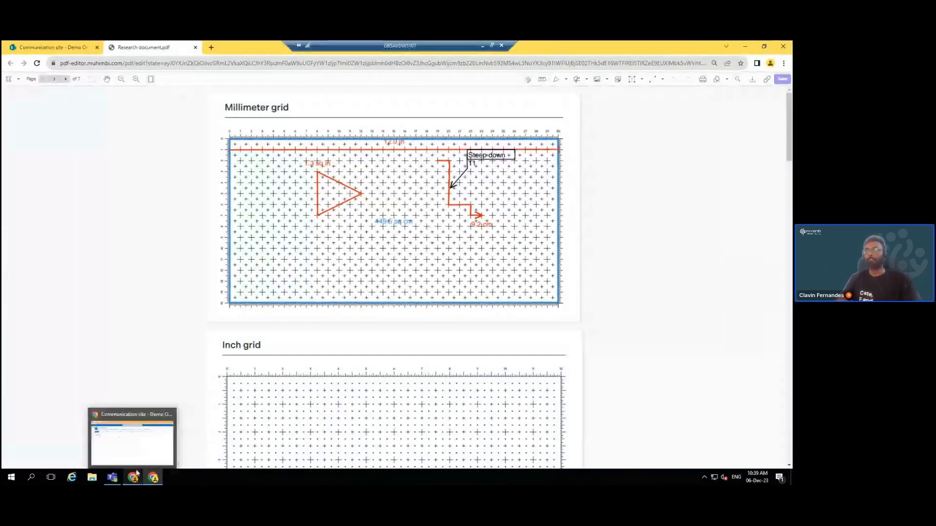
click(127, 434)
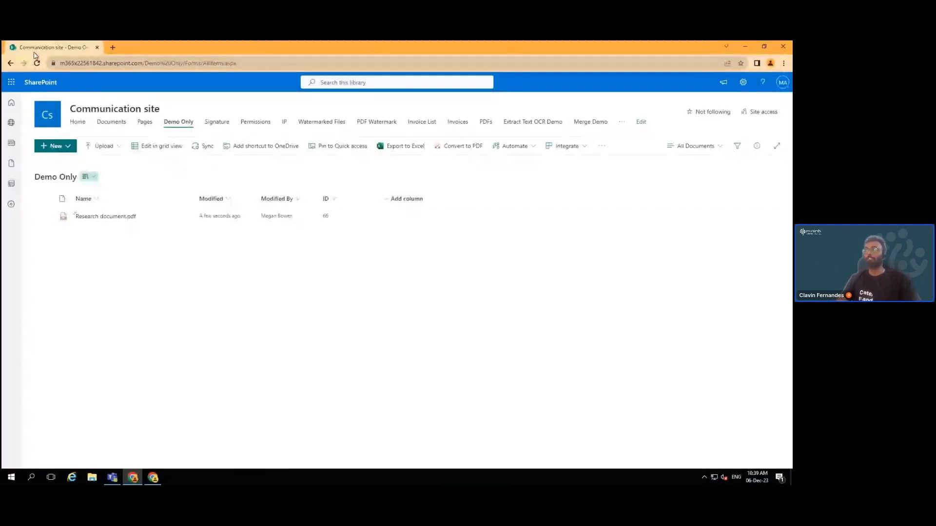
click(37, 63)
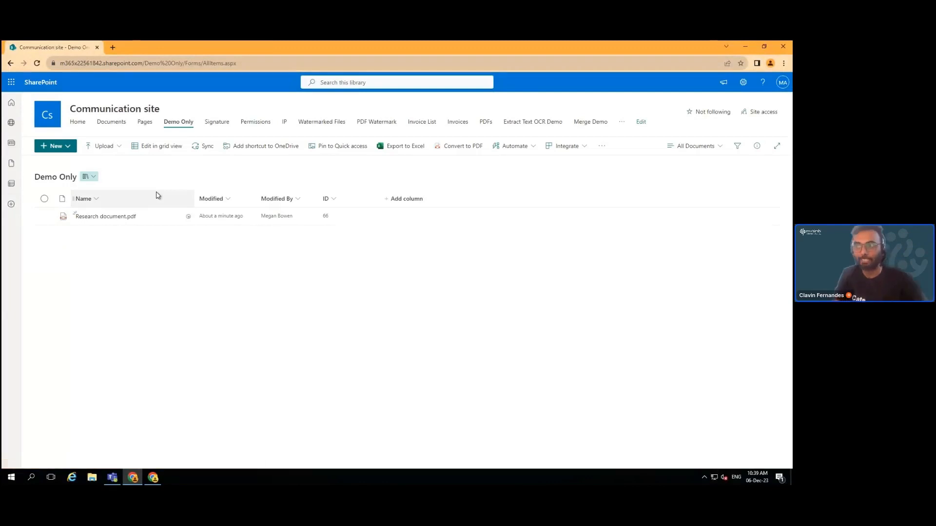
mouse_move(127, 221)
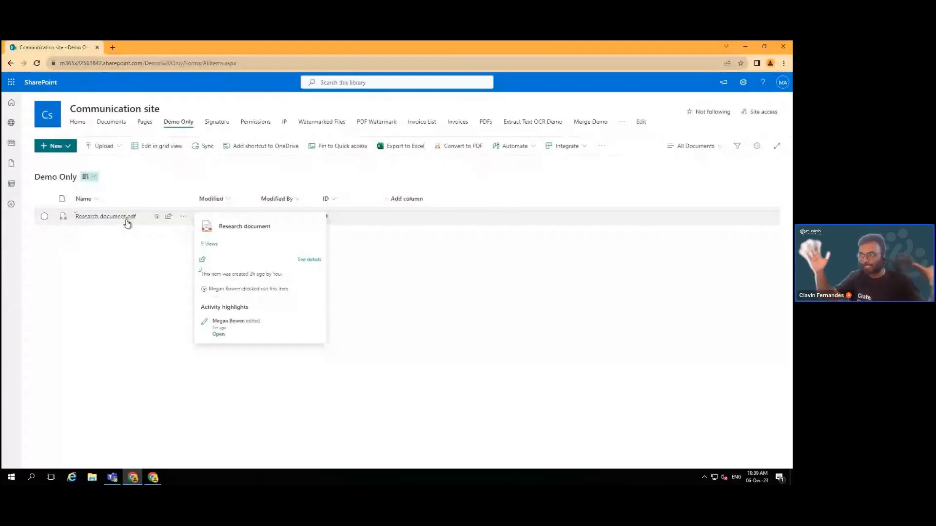
click(126, 220)
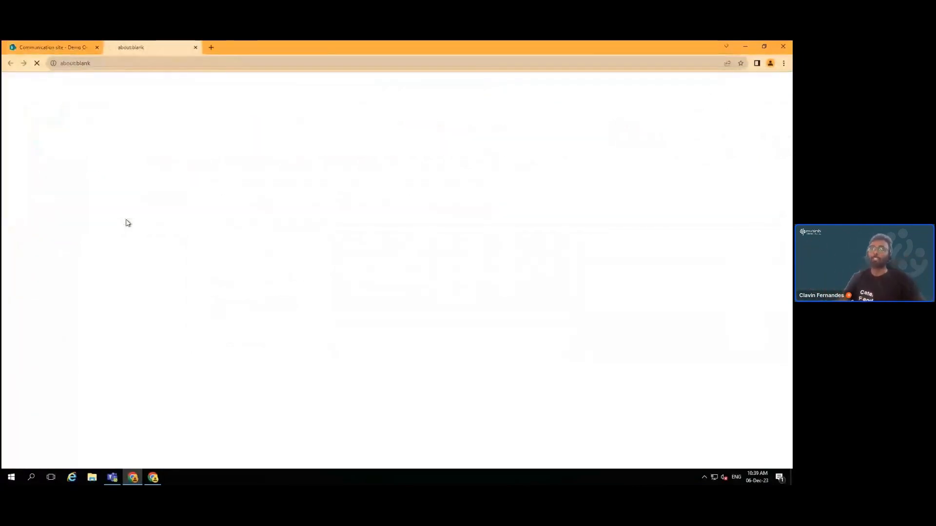
Load Research document.pdf read-only, accepting the checked-out notice and reloading its page
click(67, 49)
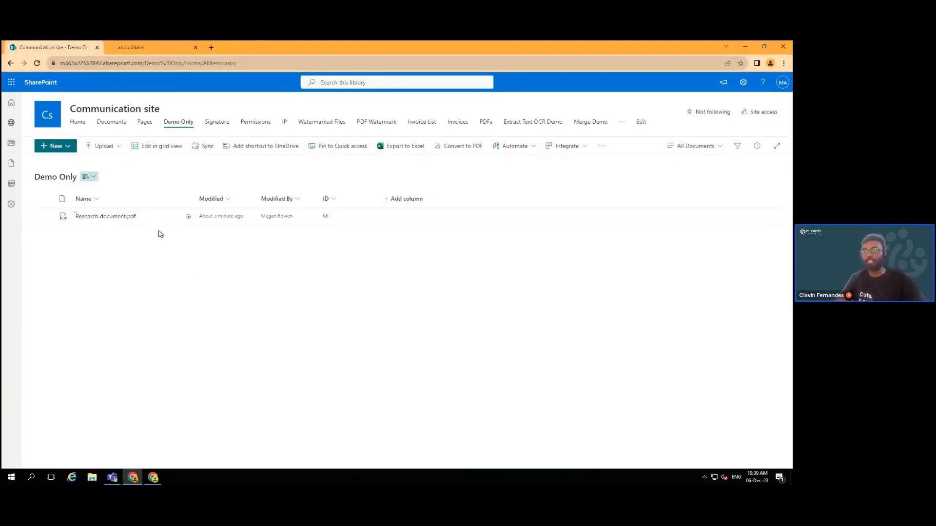
click(152, 48)
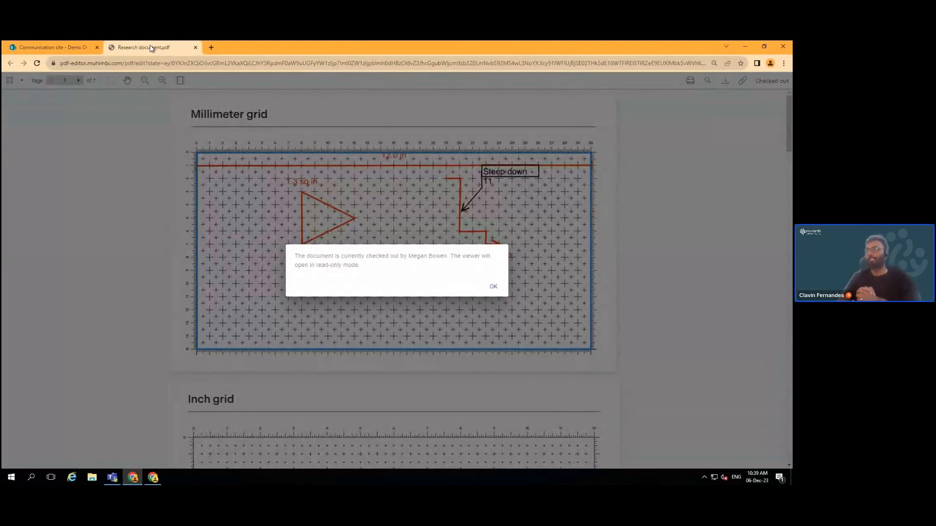
click(493, 287)
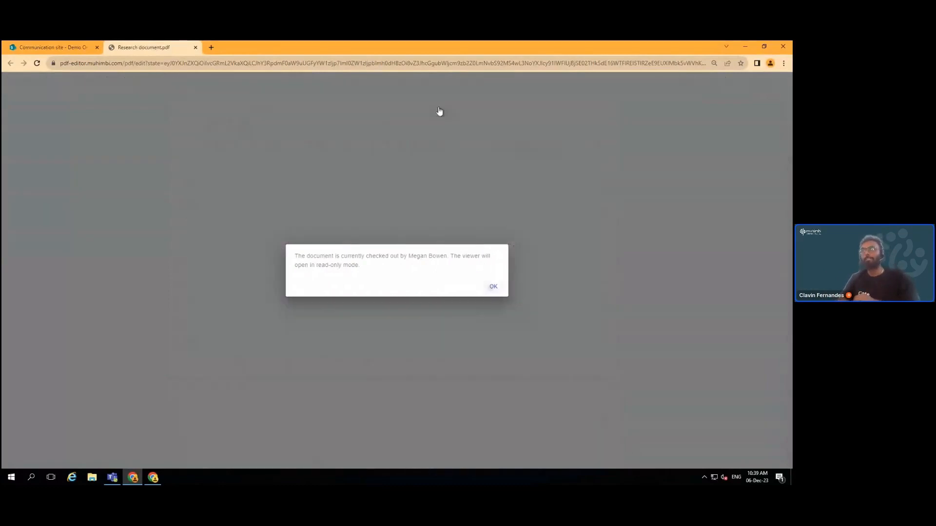
click(278, 67)
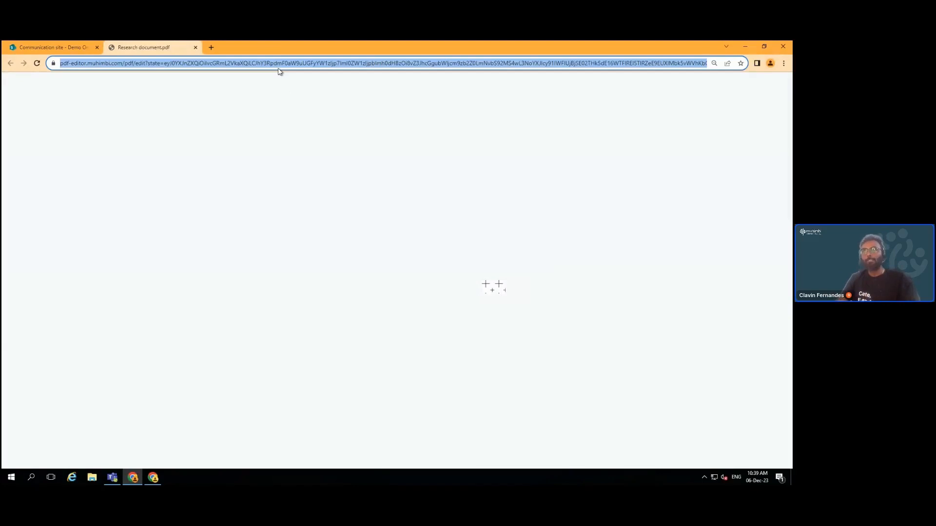
key(Return)
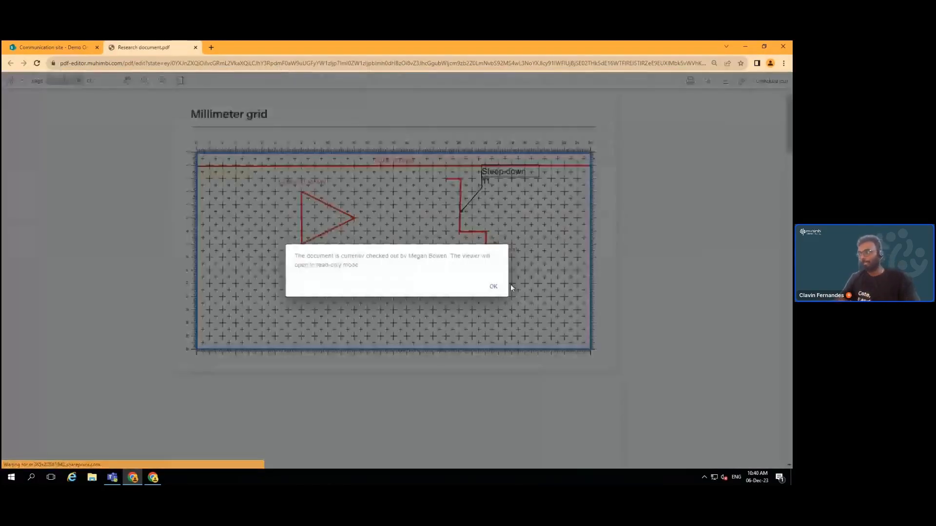
click(494, 287)
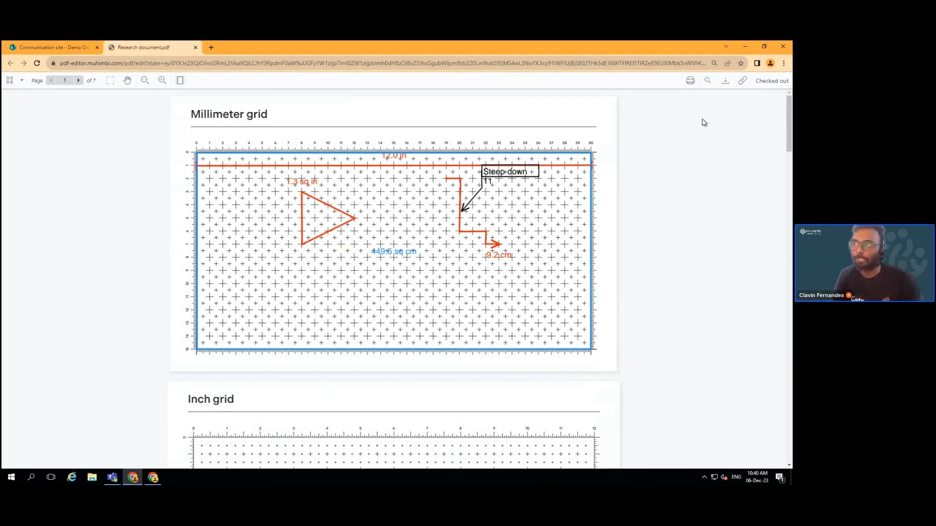
Close the read-only Research document.pdf and switch to the session showing Site Contents
click(195, 48)
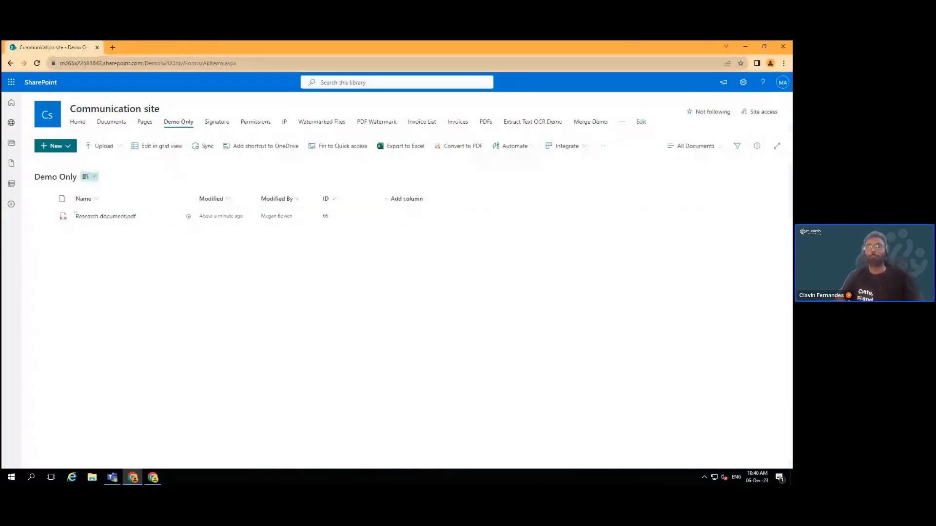
key(alt+Tab)
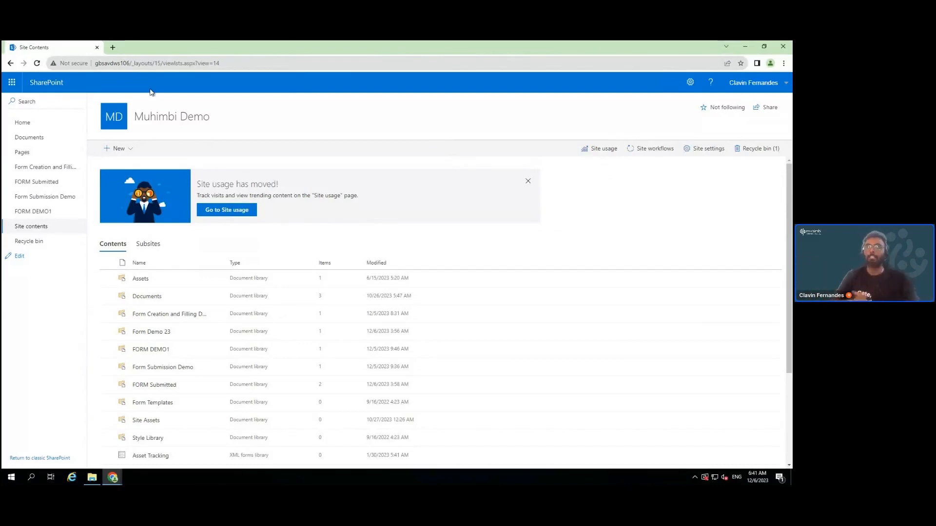
Create a new document library named 'Form Demo 2023'
click(120, 150)
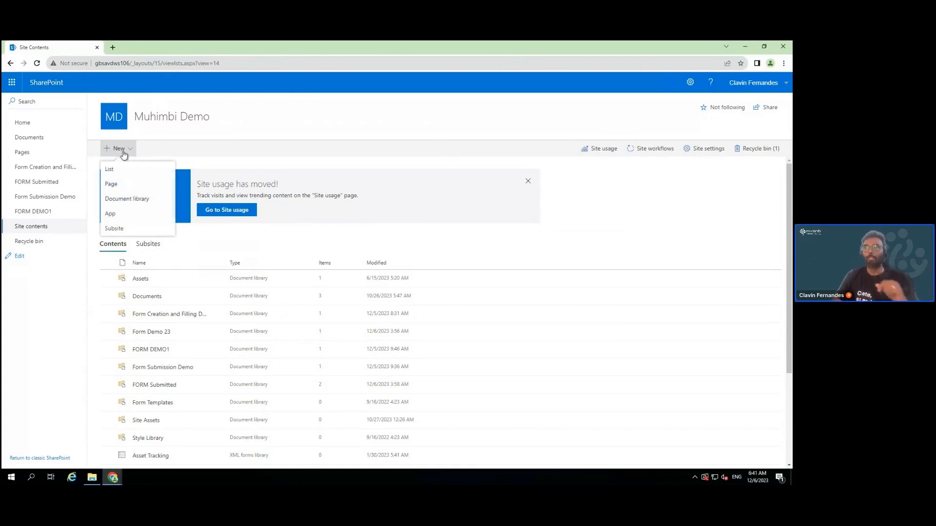
click(127, 199)
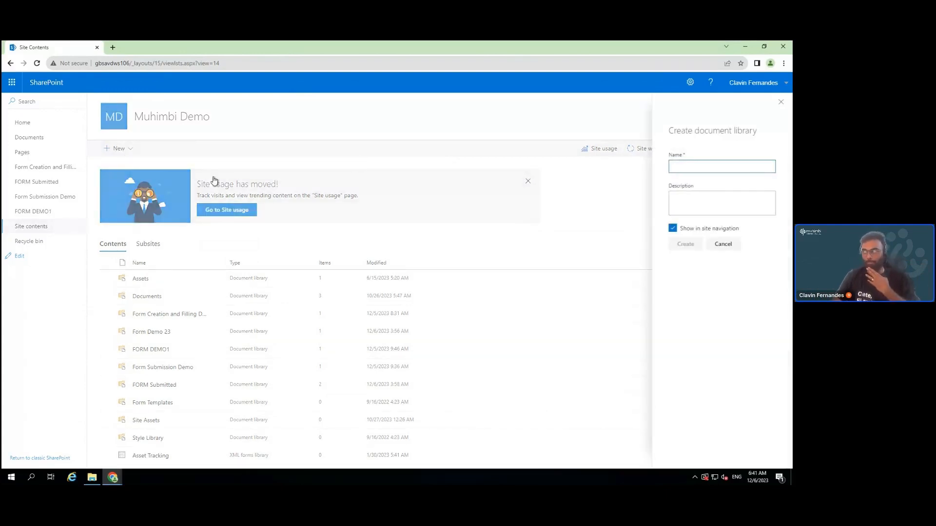
text(F)
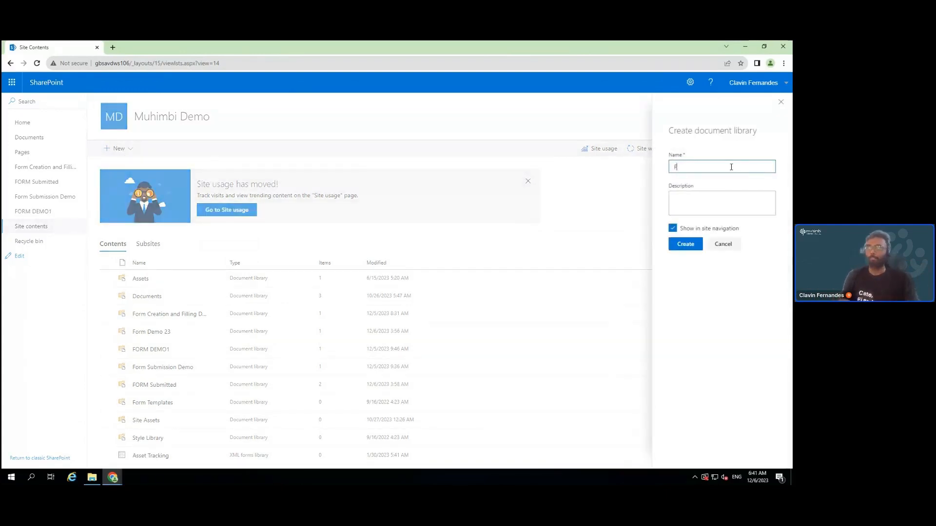
text(orm Demo)
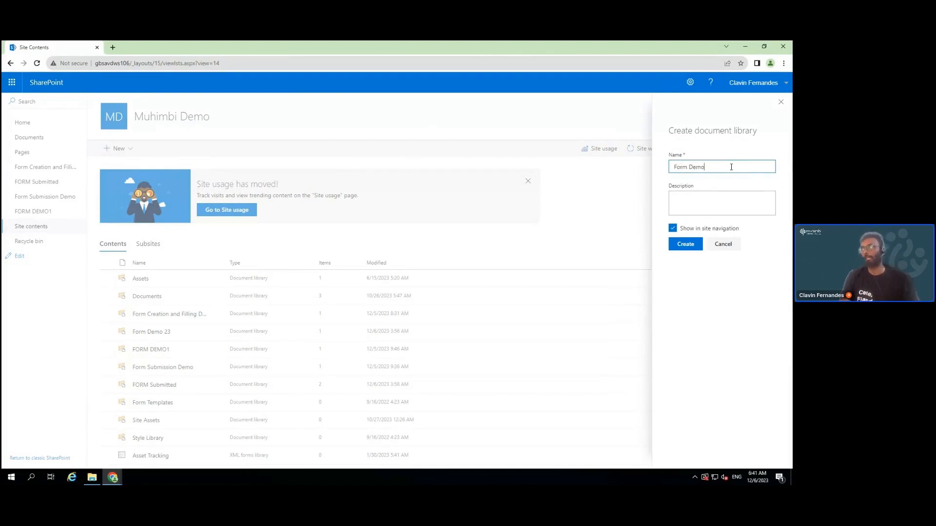
text( 2023)
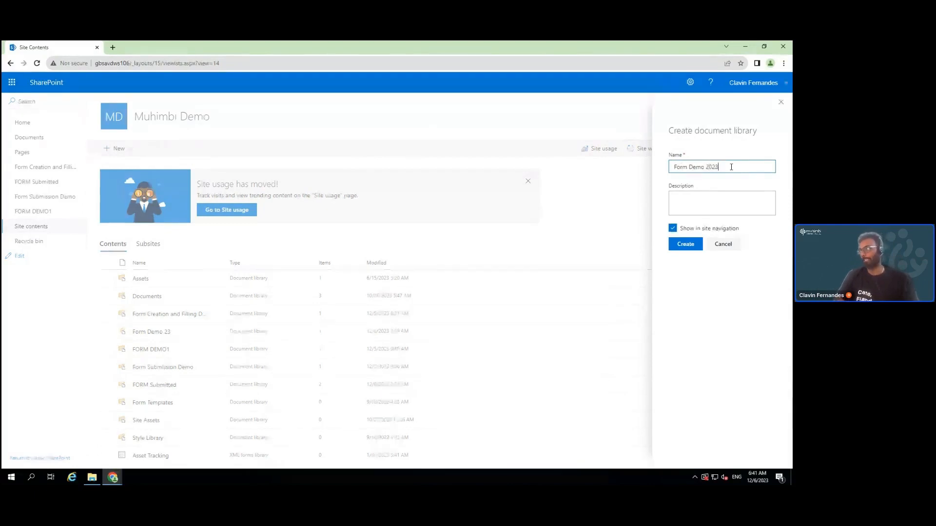
click(686, 245)
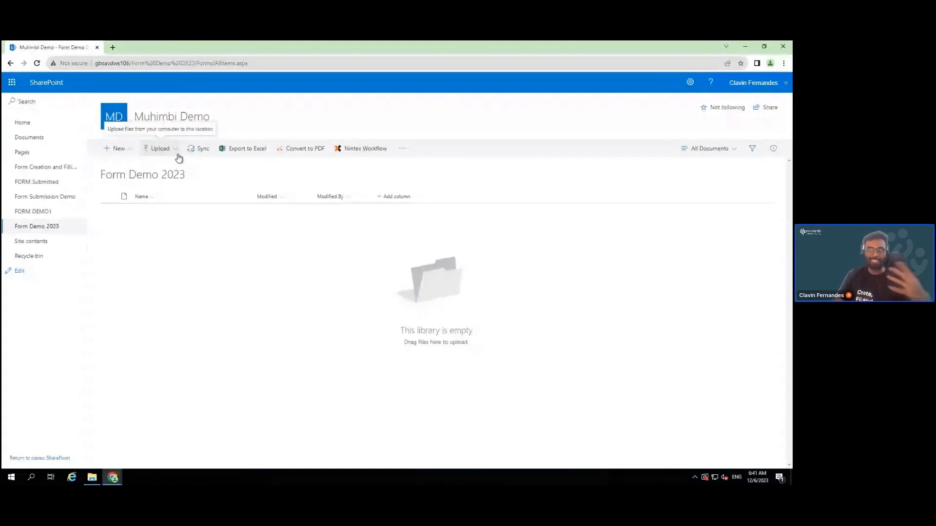
Upload DataScienceCourse.pdf from Downloads into the Form Demo 2023 library
click(178, 155)
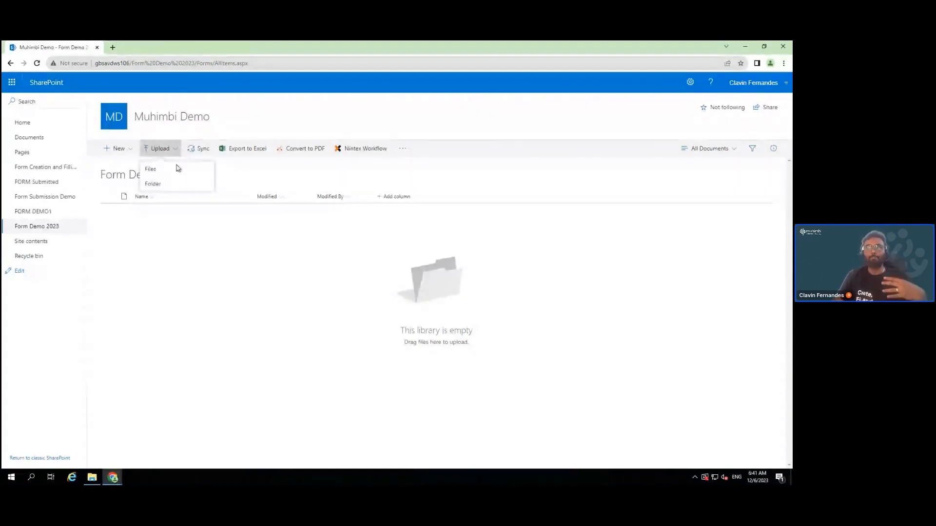
click(177, 170)
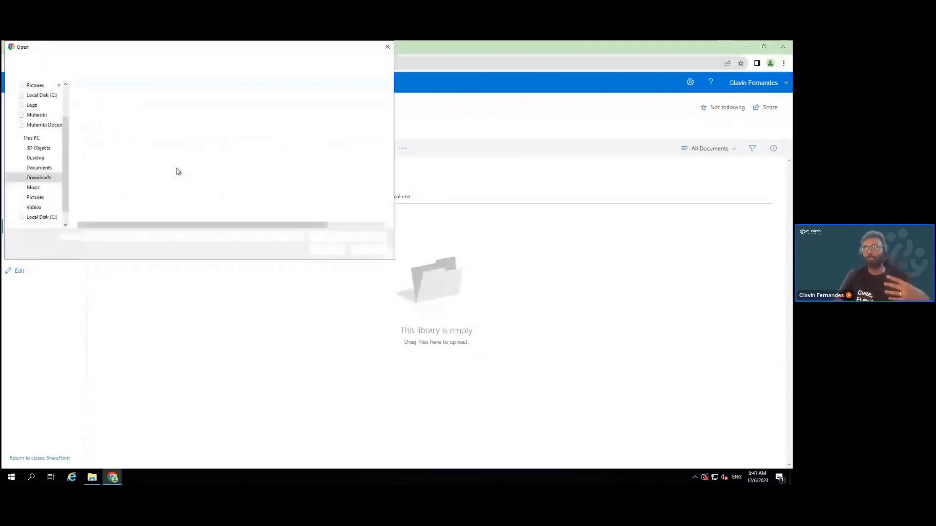
click(150, 98)
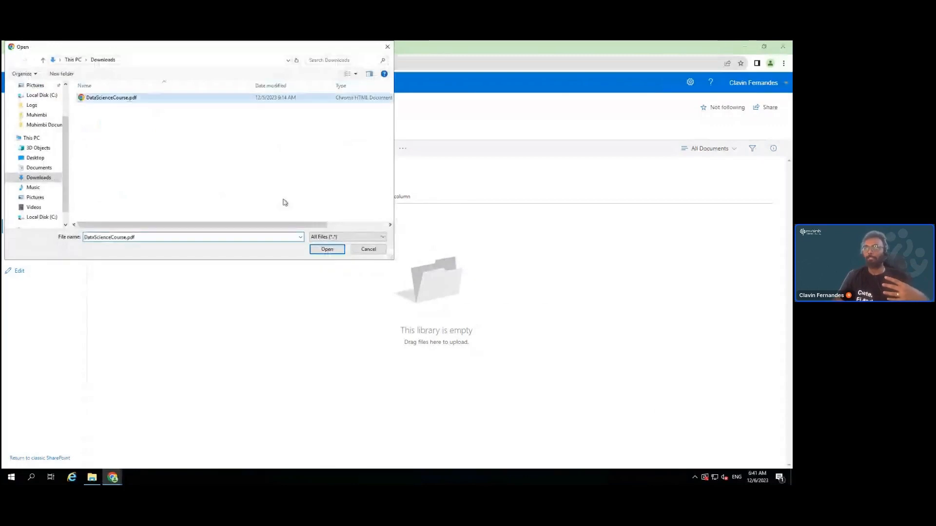
click(336, 252)
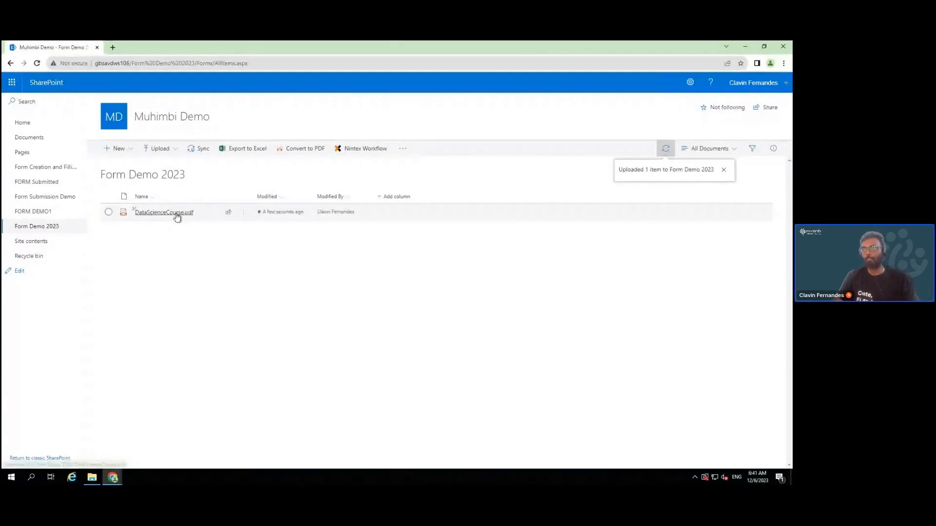
Open DataScienceCourse.pdf with Edit PDF and show the Sign tool's form-creation options
click(243, 212)
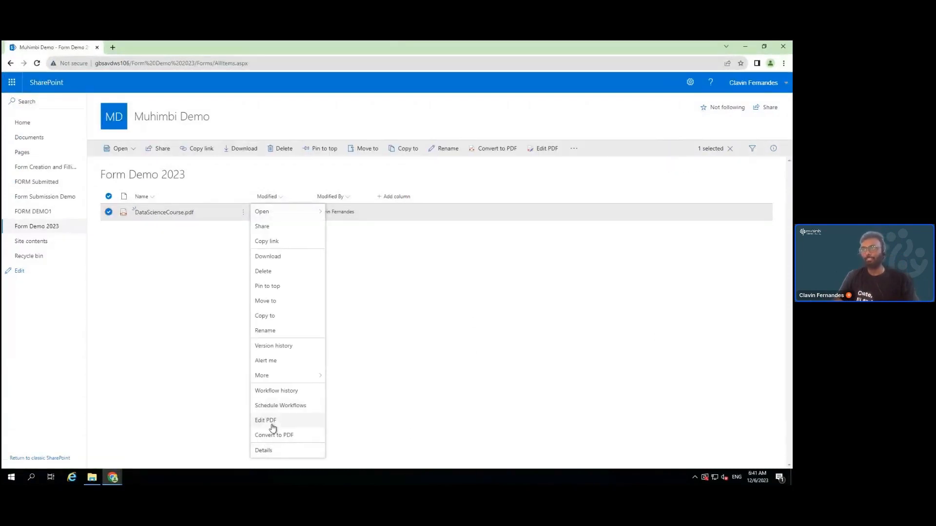
click(272, 421)
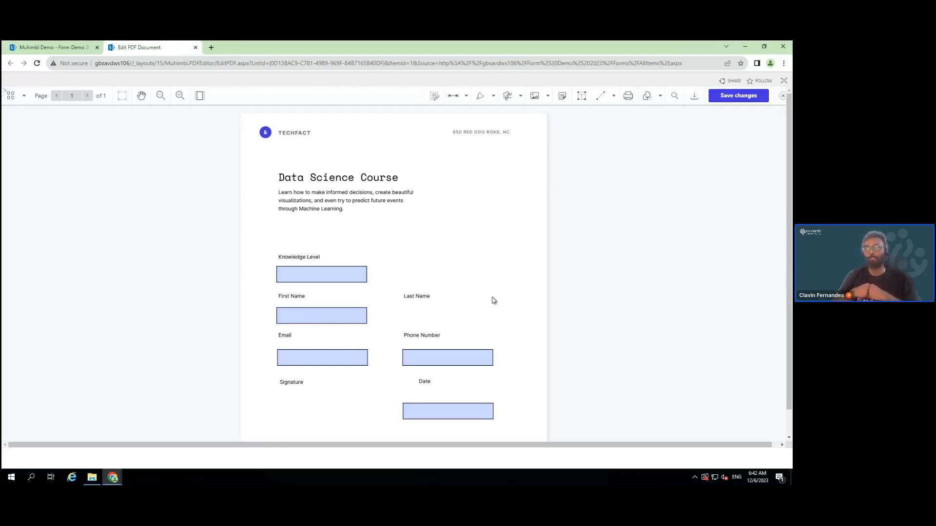
click(520, 96)
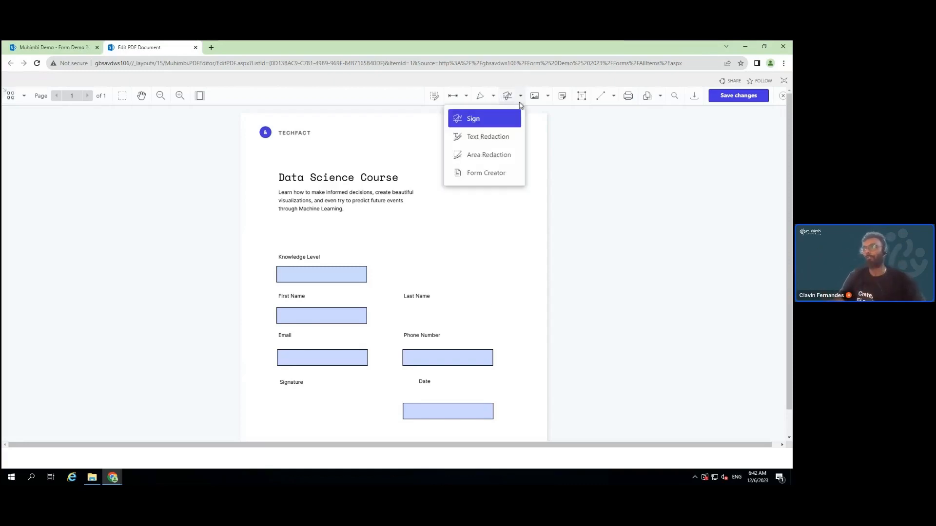
Using Form Creator, place a text field beside Last Name with a green fill colour
click(494, 179)
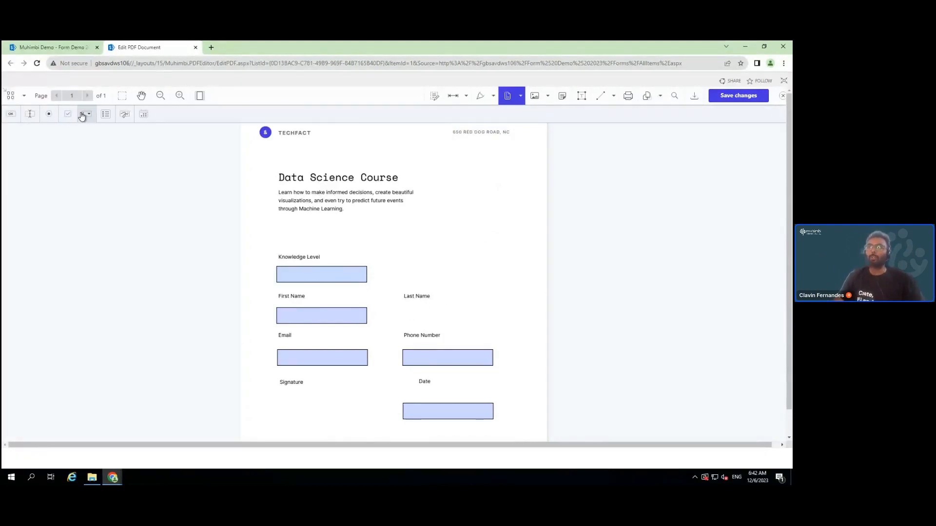
click(30, 114)
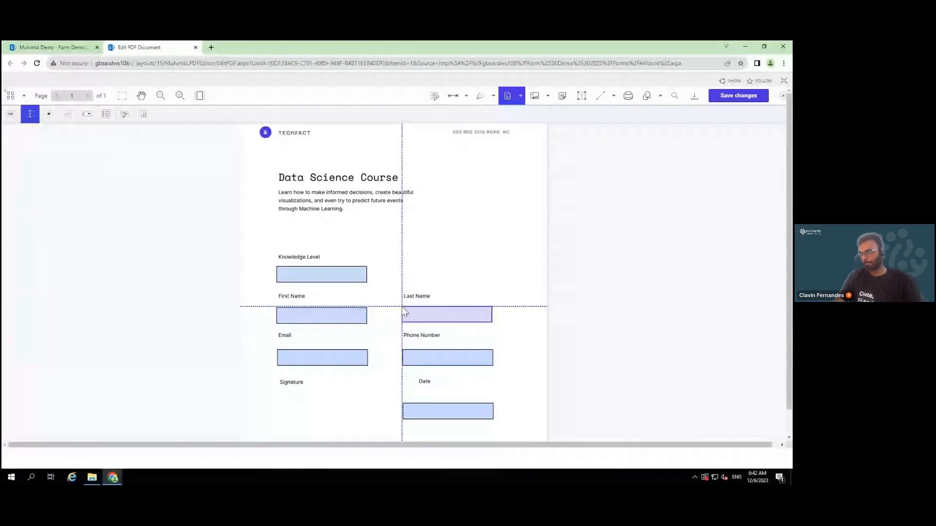
click(402, 312)
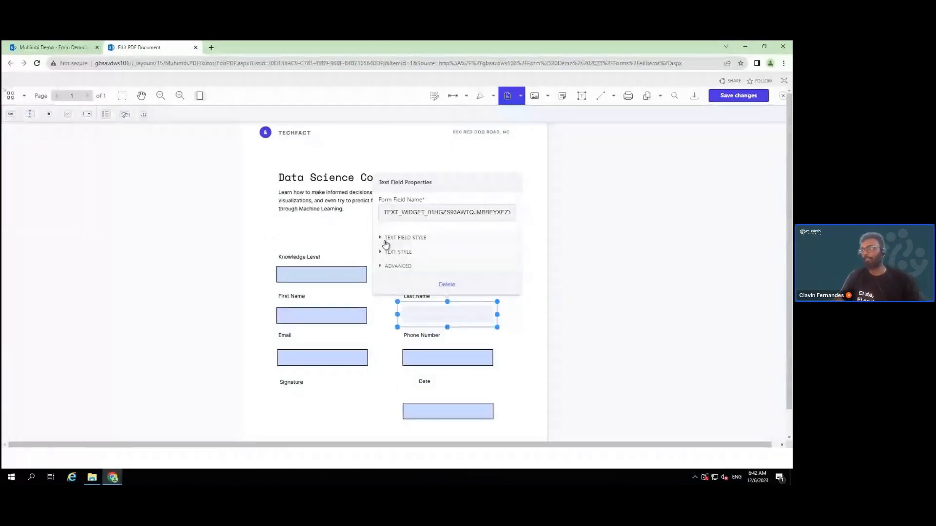
click(383, 238)
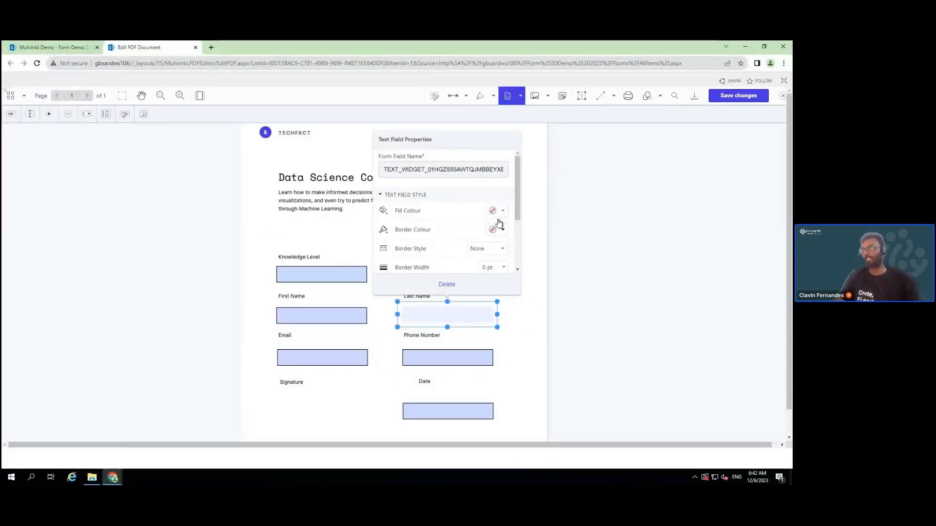
click(499, 213)
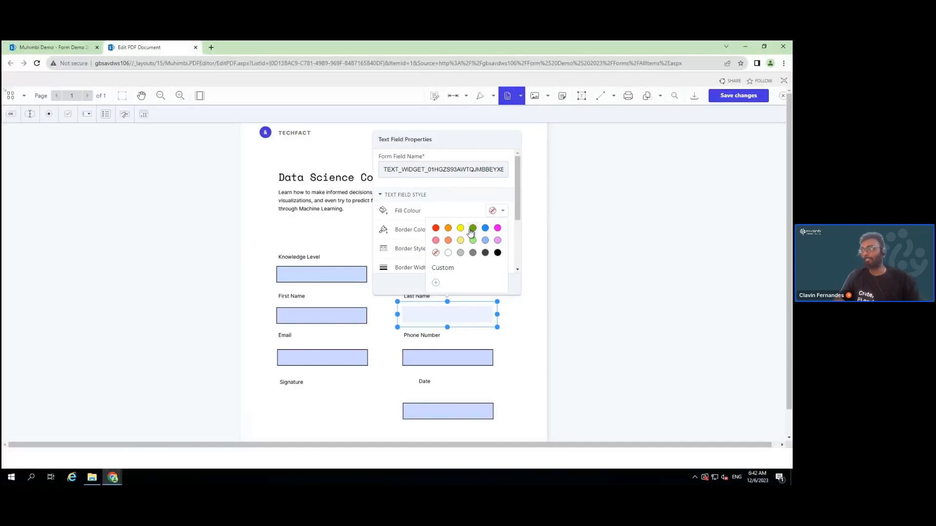
click(472, 229)
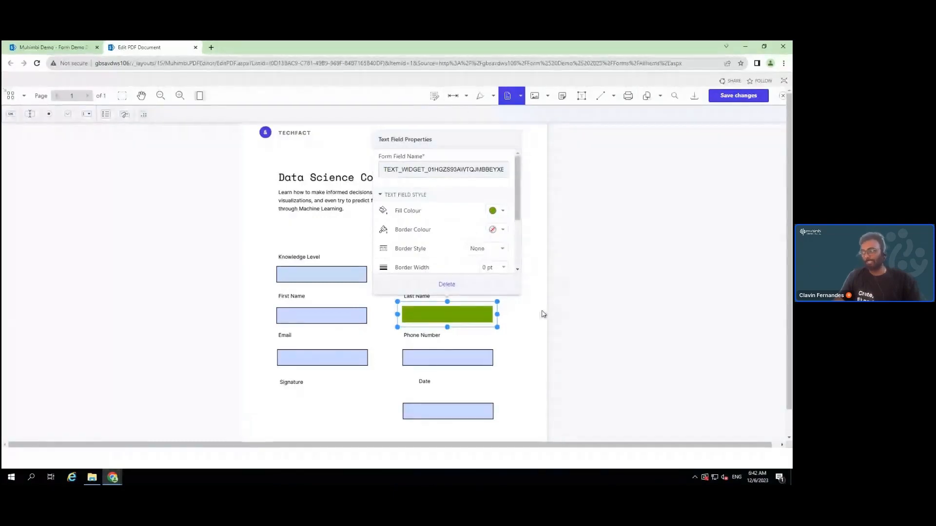
click(509, 314)
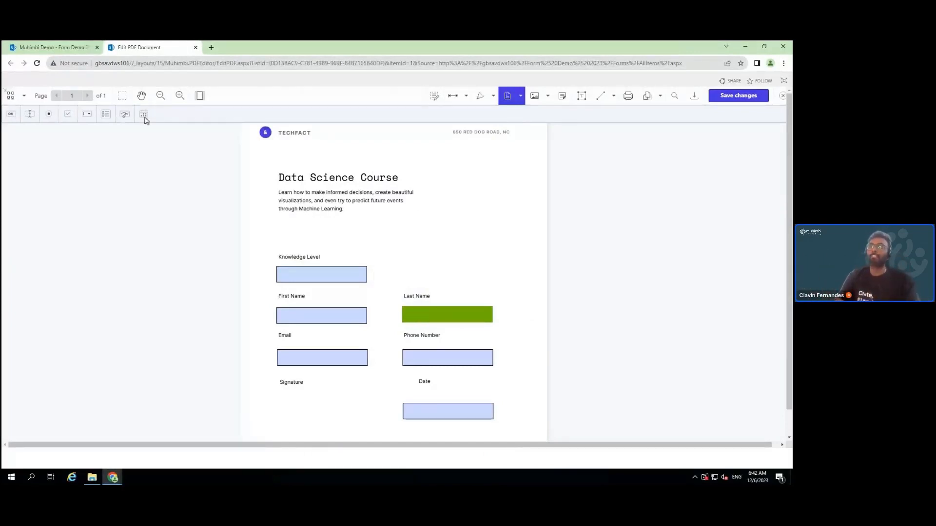
Add a signature field under the Signature label and name it SIGNATURE_Feild
click(125, 115)
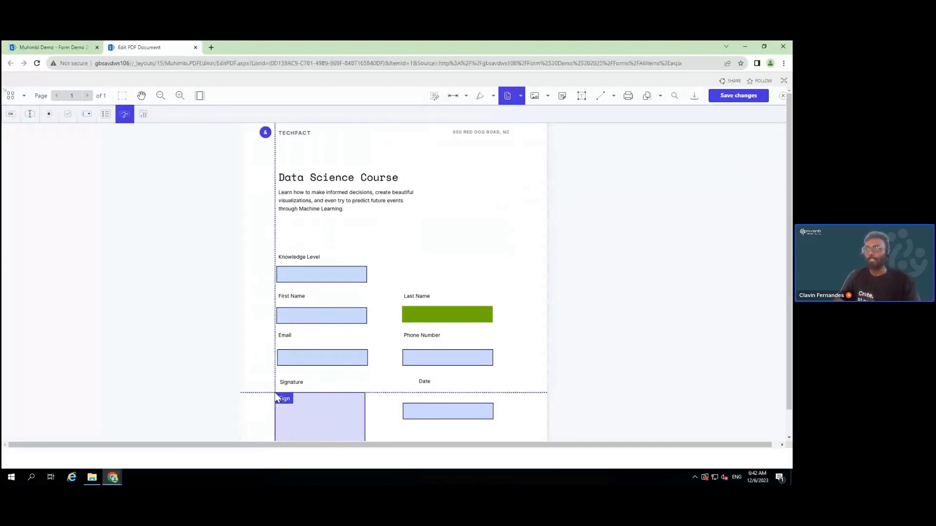
click(276, 398)
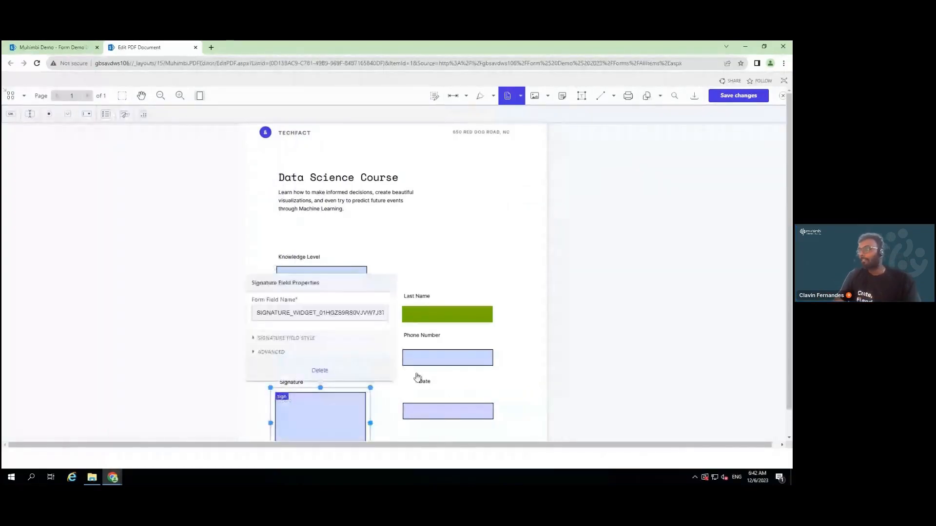
scroll(641, 330, down, 2)
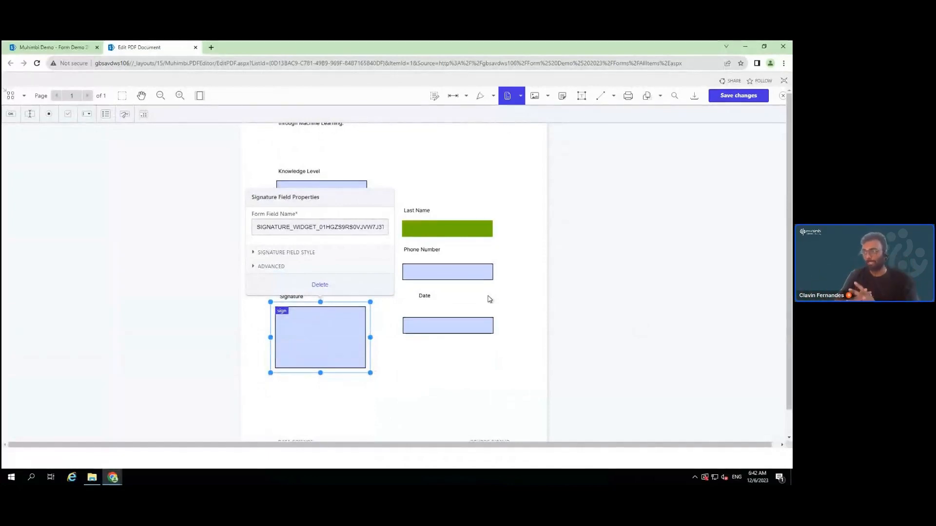
click(304, 226)
drag(306, 228, 387, 227)
key(BackSpace)
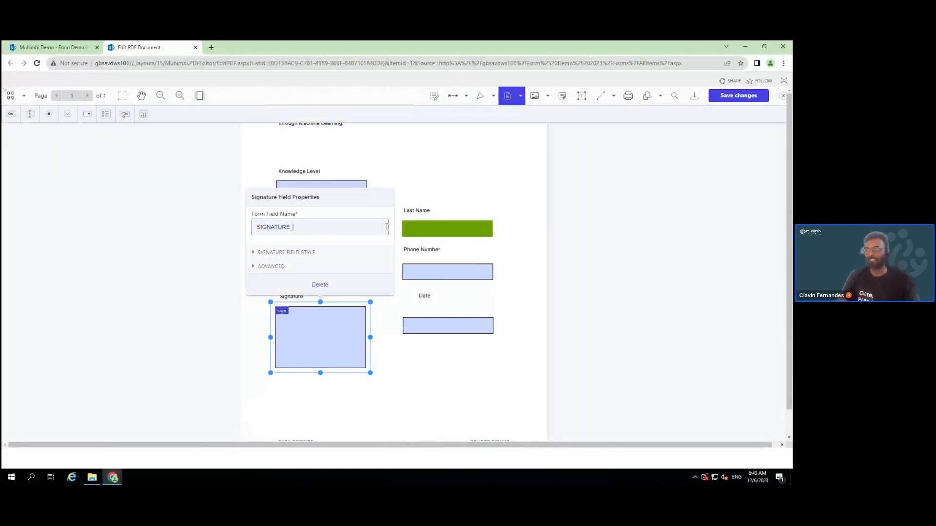
text(Feild)
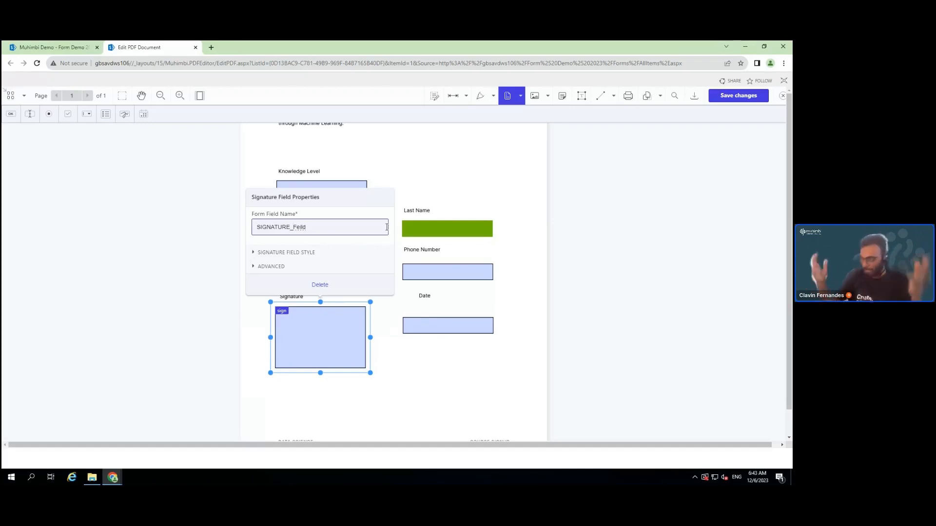
click(489, 399)
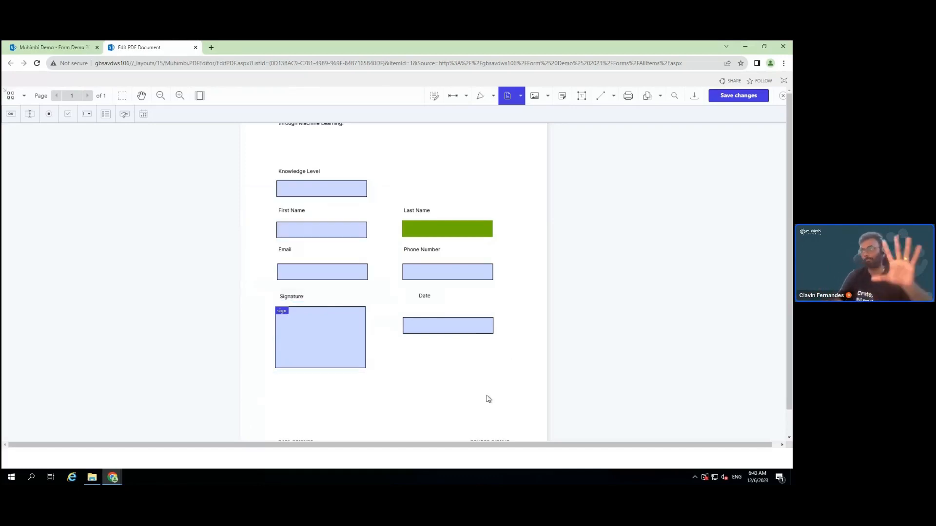
Place a button field above the Knowledge Level section
scroll(447, 345, up, 2)
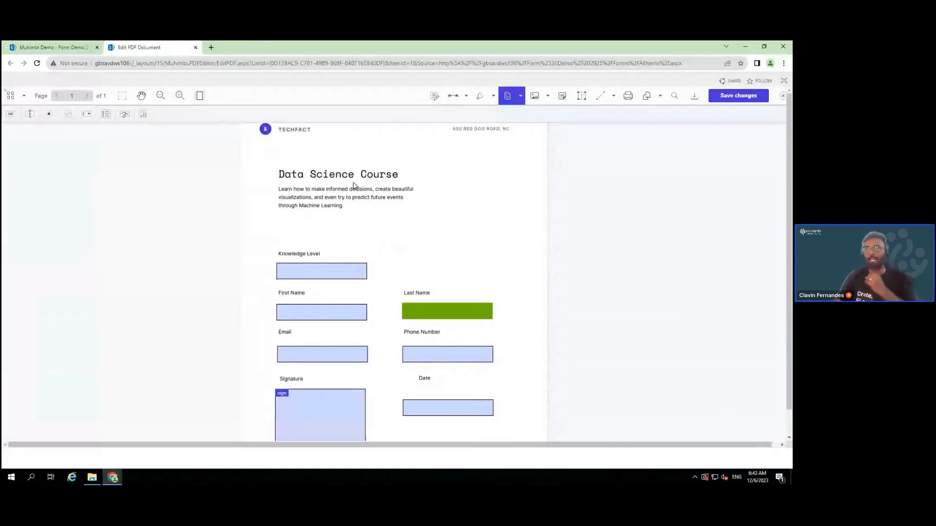
click(11, 115)
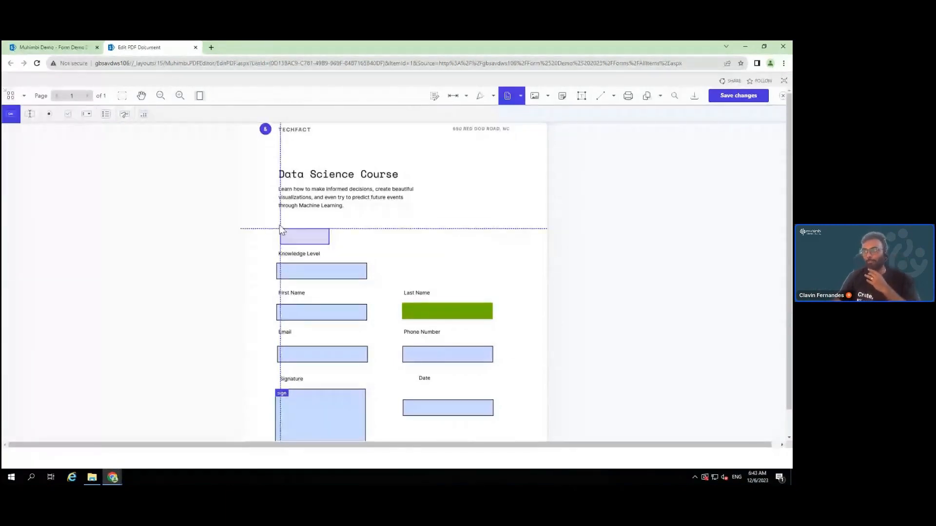
click(276, 224)
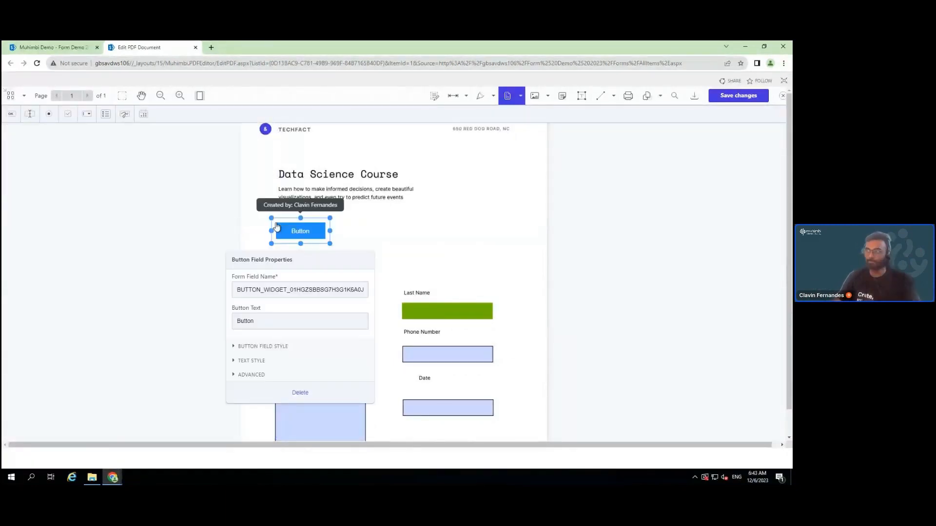
Label the button 'Submit' and paste _muhimbi_form_submit_button_ as its form field name
drag(277, 321, 232, 321)
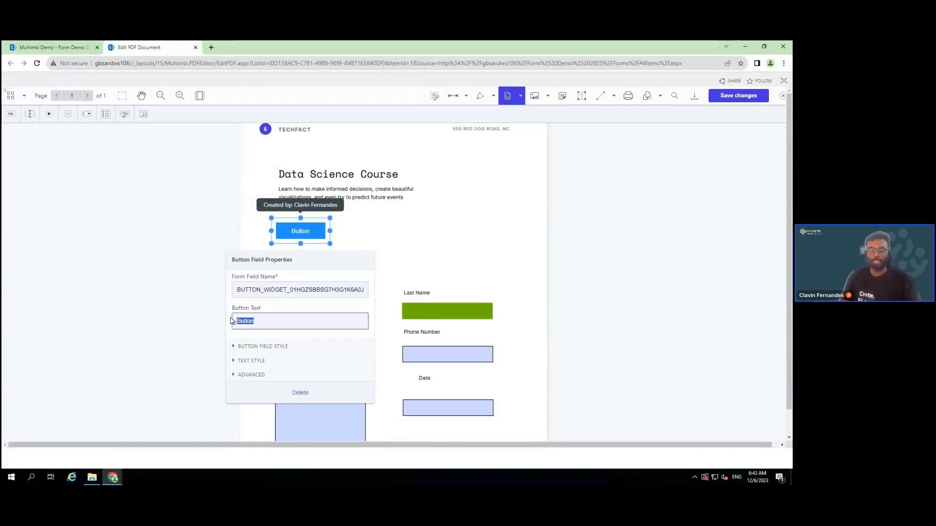
text(Submit)
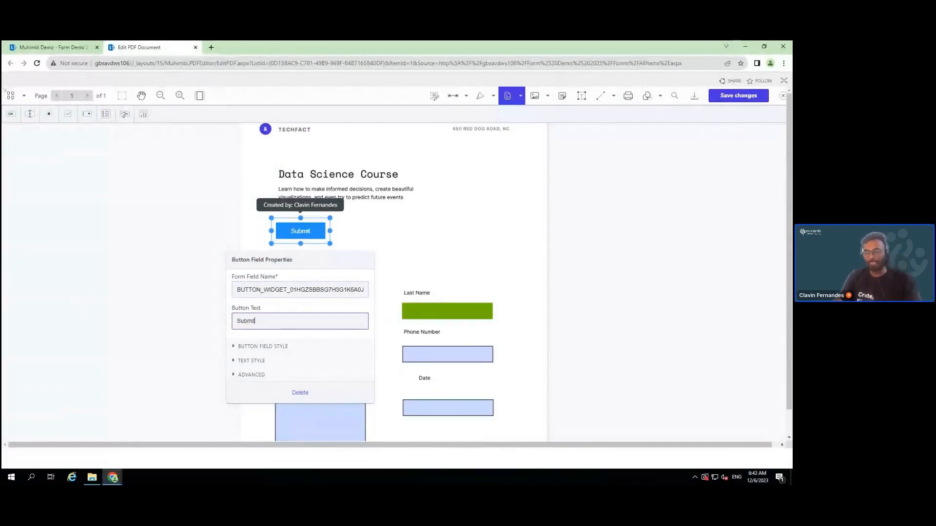
click(347, 289)
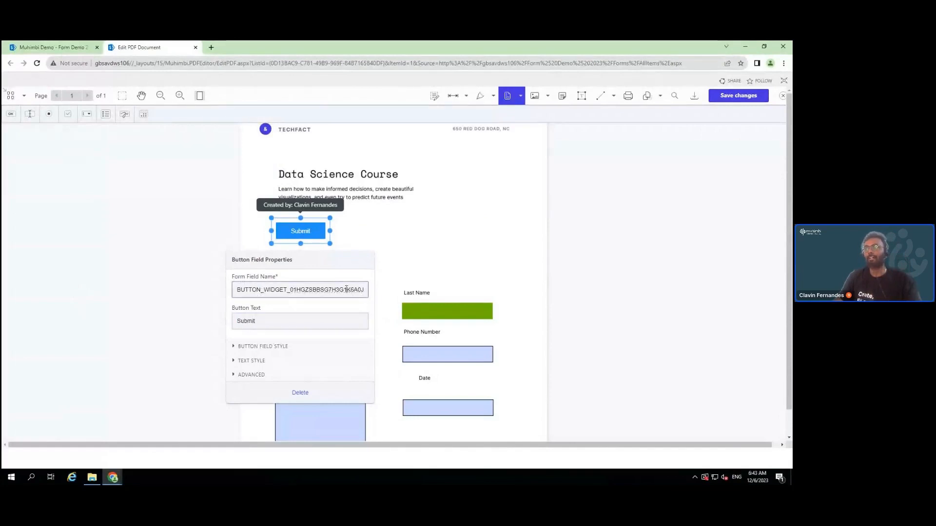
key(Right)
key(Right)
key(Right)
key(Right)
key(Right)
key(Right)
key(Right)
key(Right)
key(Right)
key(Right)
key(Right)
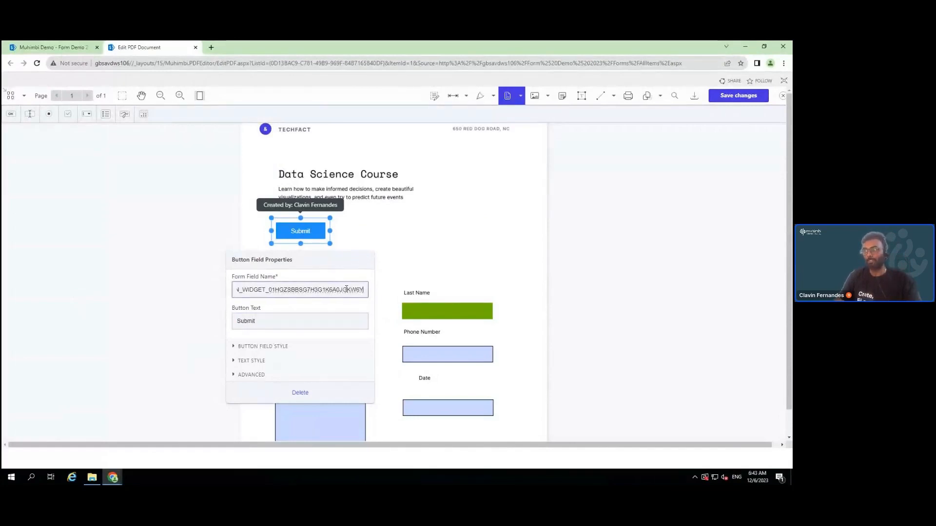
key(BackSpace)
key(BackSpace)
key(BackSpace)
key(BackSpace)
key(BackSpace)
key(BackSpace)
key(BackSpace)
key(BackSpace)
key(BackSpace)
key(BackSpace)
key(BackSpace)
key(BackSpace)
key(BackSpace)
key(BackSpace)
key(BackSpace)
key(BackSpace)
key(BackSpace)
key(BackSpace)
key(BackSpace)
key(BackSpace)
key(BackSpace)
key(BackSpace)
key(BackSpace)
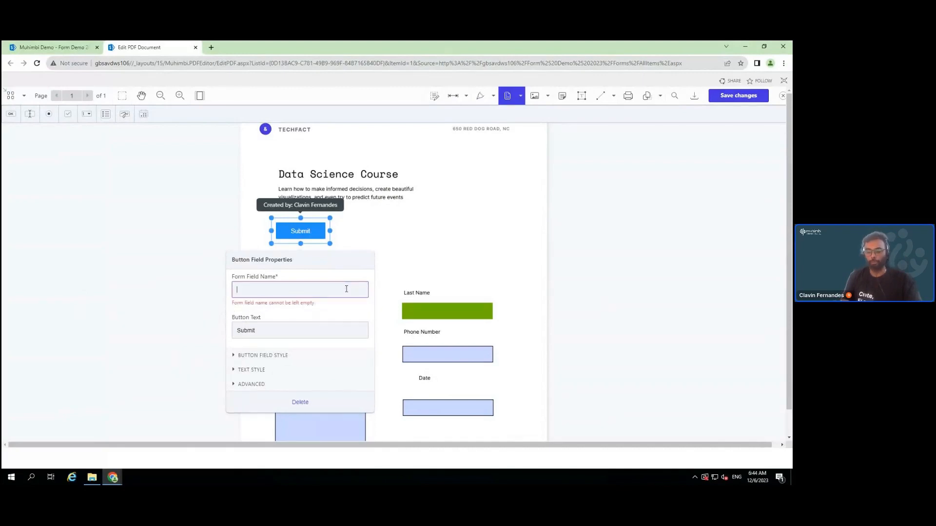
text(_muhimbi_form_submit_button_)
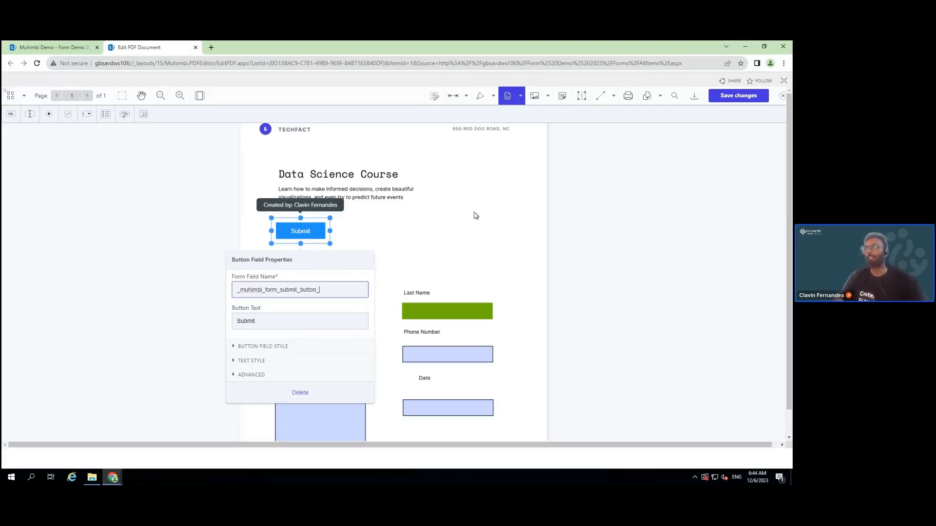
click(490, 215)
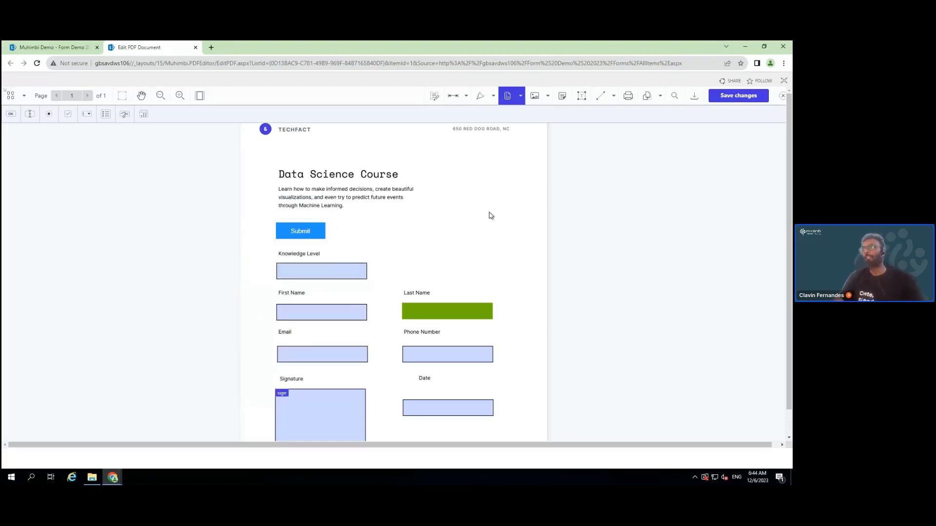
Save the form changes and reopen DataScienceCourse.pdf in the PDF editor
click(730, 97)
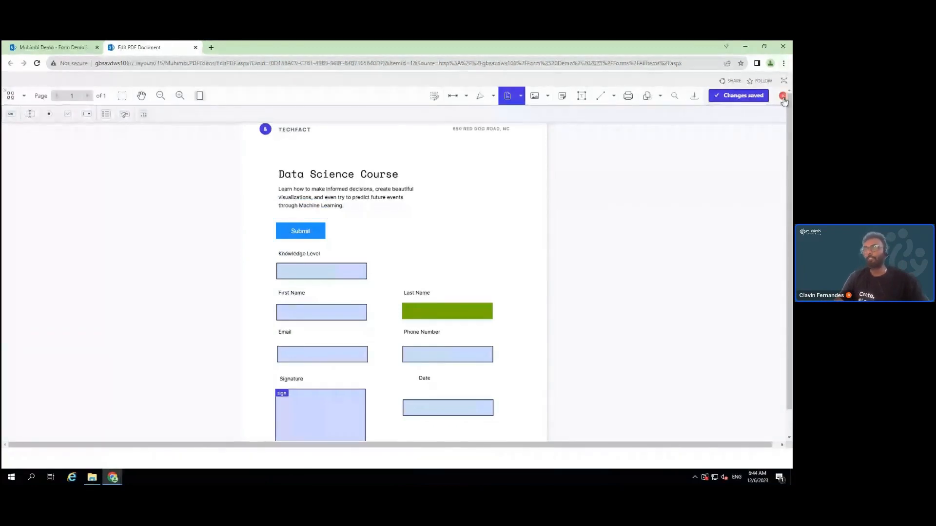
click(783, 97)
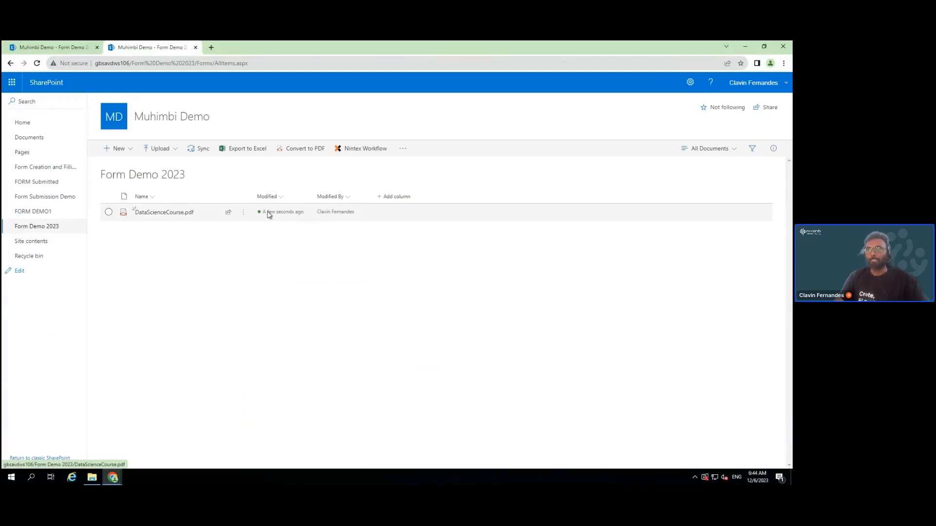
click(243, 212)
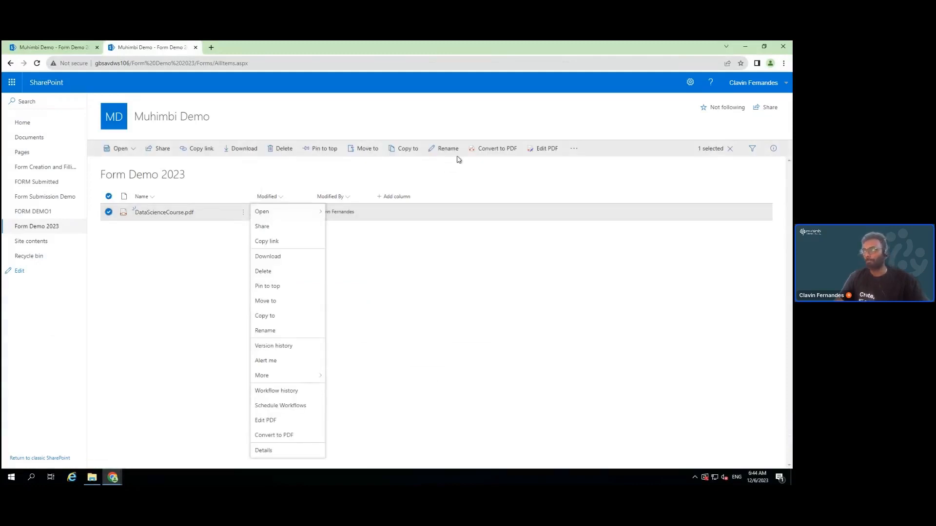
click(543, 148)
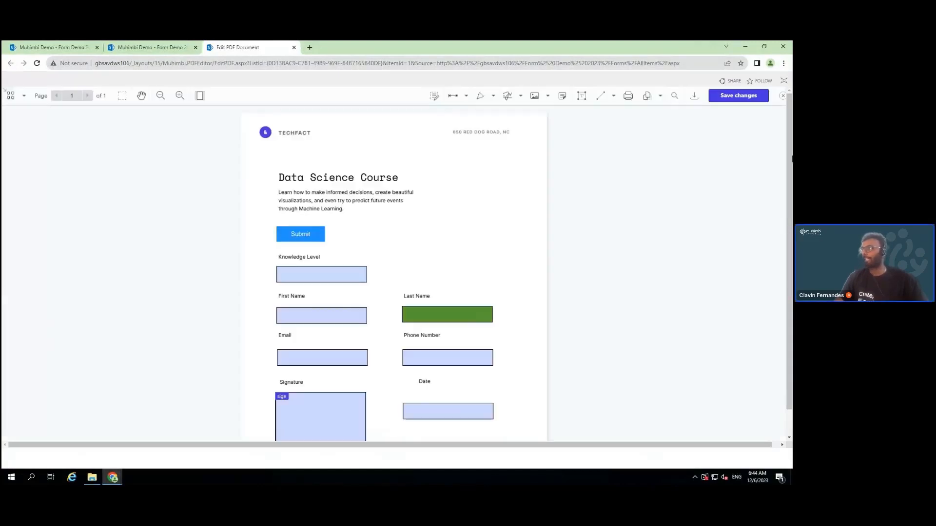
Test the Knowledge Level field, copy the Form Demo 2023 library URL, and move to the private window
click(331, 280)
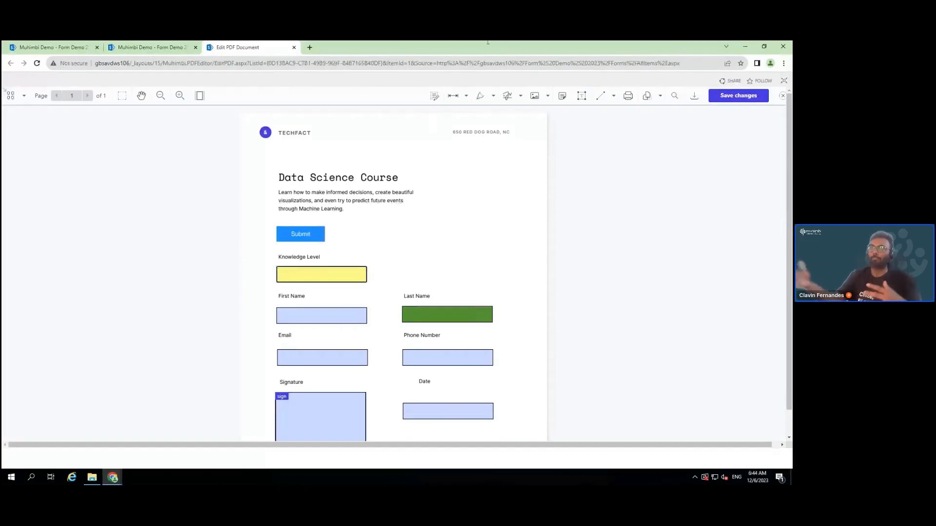
mouse_move(487, 43)
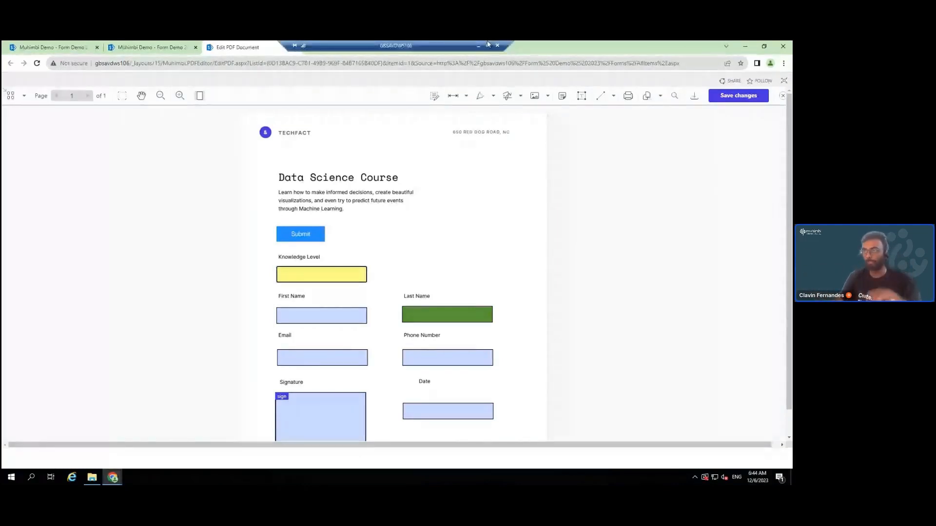
click(146, 48)
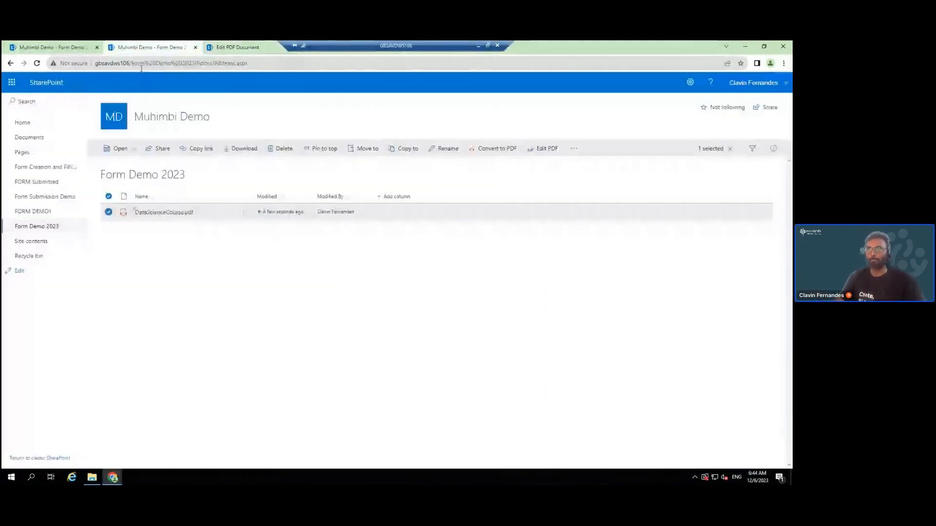
click(141, 68)
key(ctrl+c)
click(117, 482)
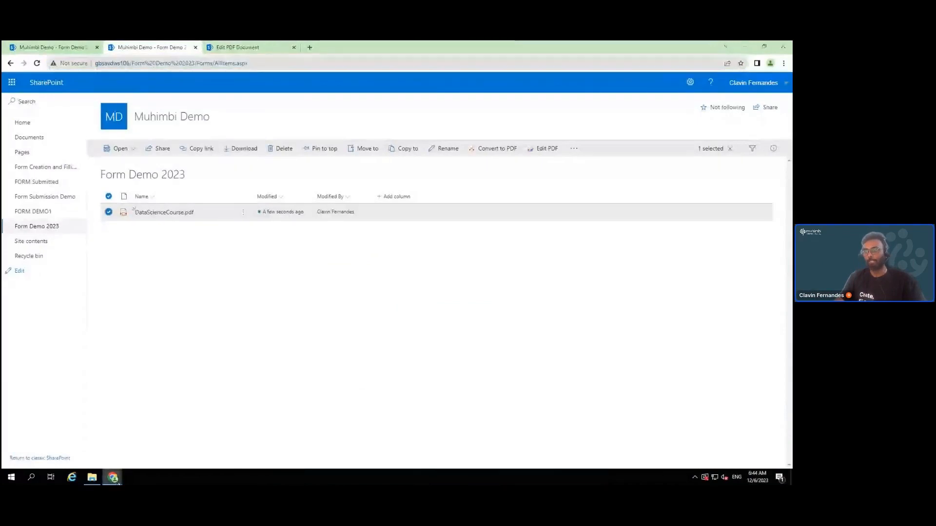
click(171, 436)
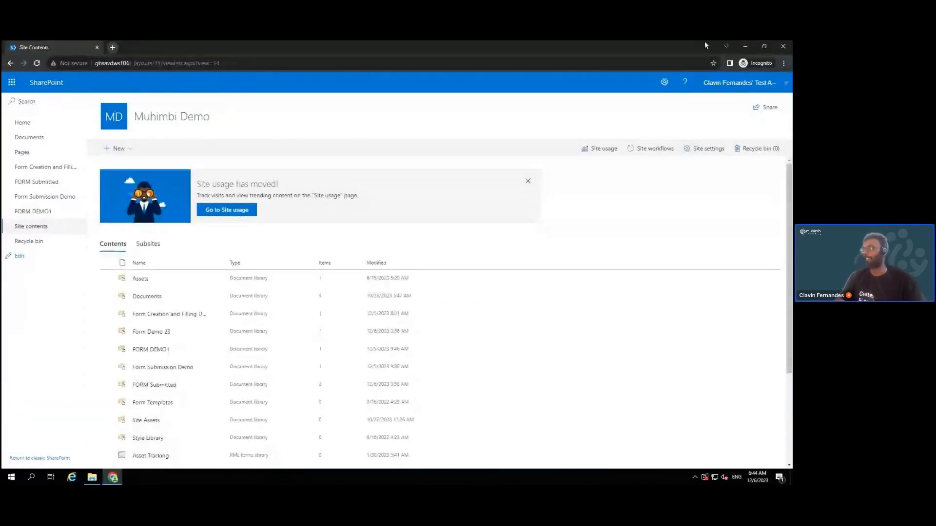
In a new incognito tab, load the Form Demo 2023 library and open DataScienceCourse.pdf in the editor
click(113, 48)
key(ctrl+v)
key(Return)
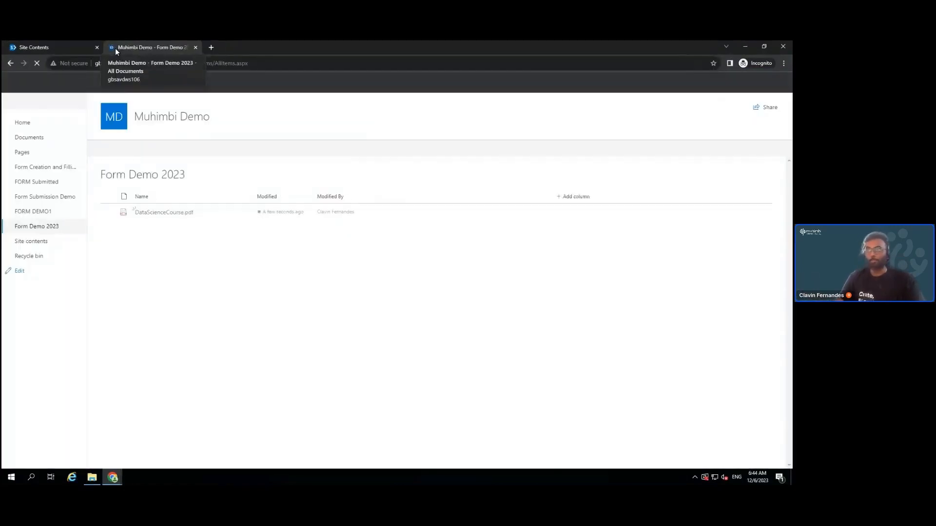
click(241, 213)
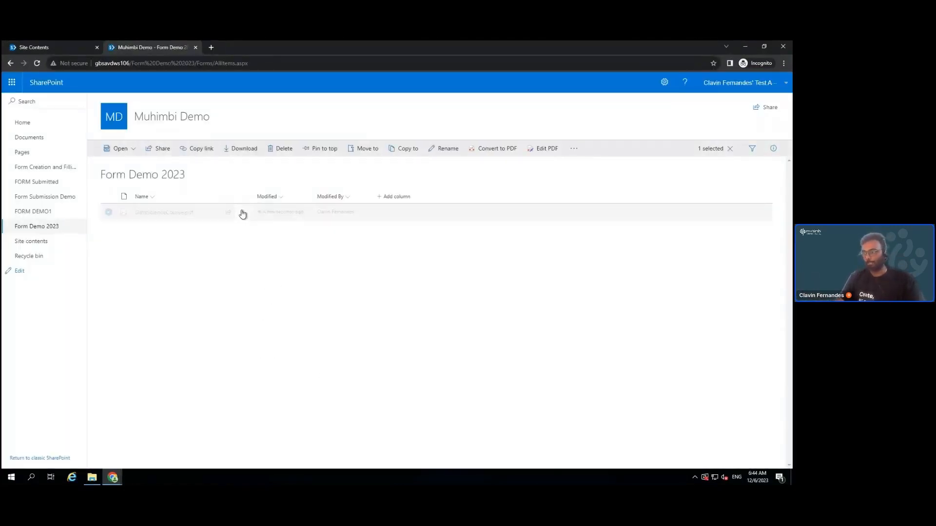
click(533, 154)
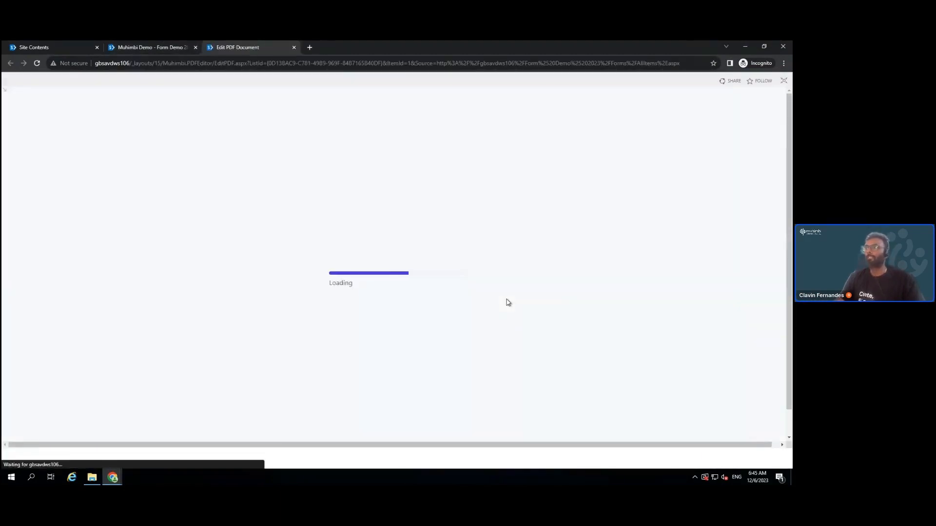
In Form Creator mode, confirm the Submit button keeps its new field name, then close the editor
click(354, 281)
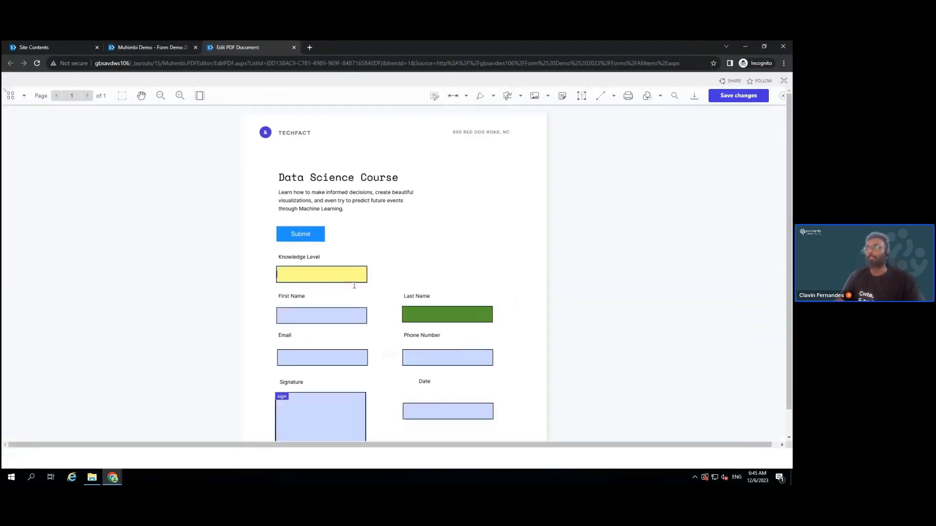
click(302, 243)
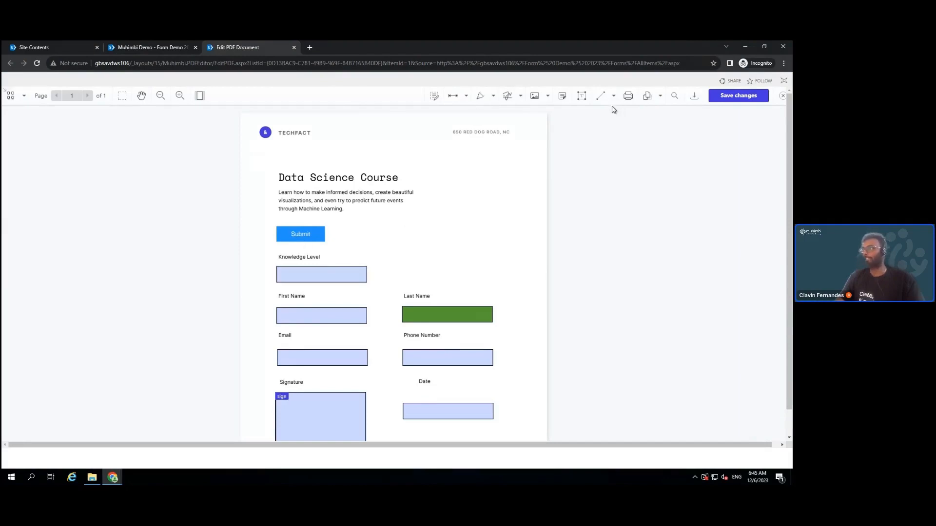
click(520, 96)
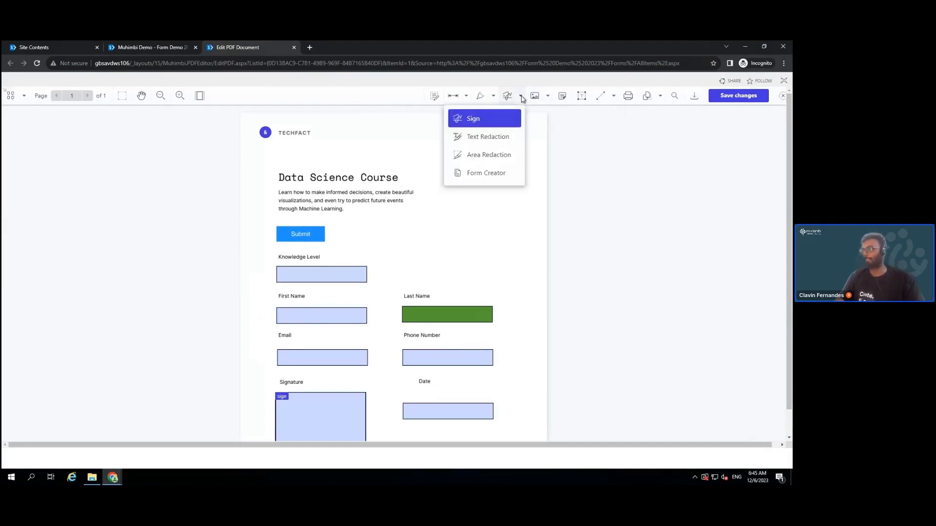
click(491, 175)
click(314, 244)
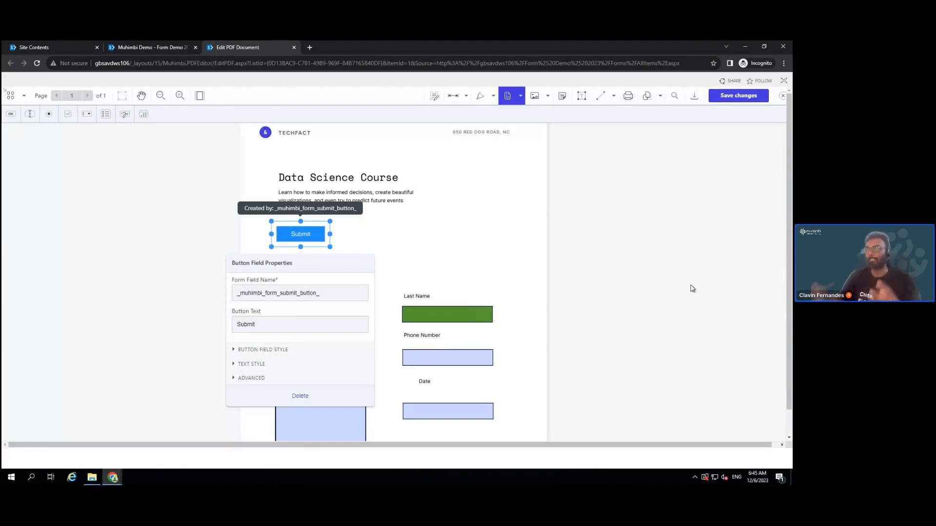
click(293, 48)
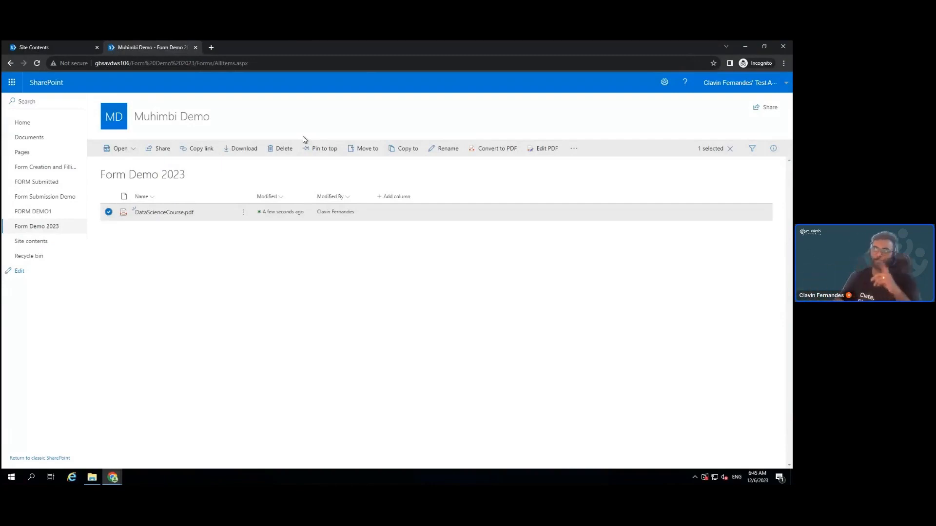
Bring the original non-incognito Chrome window with the Form Demo 2023 library to the front
click(114, 479)
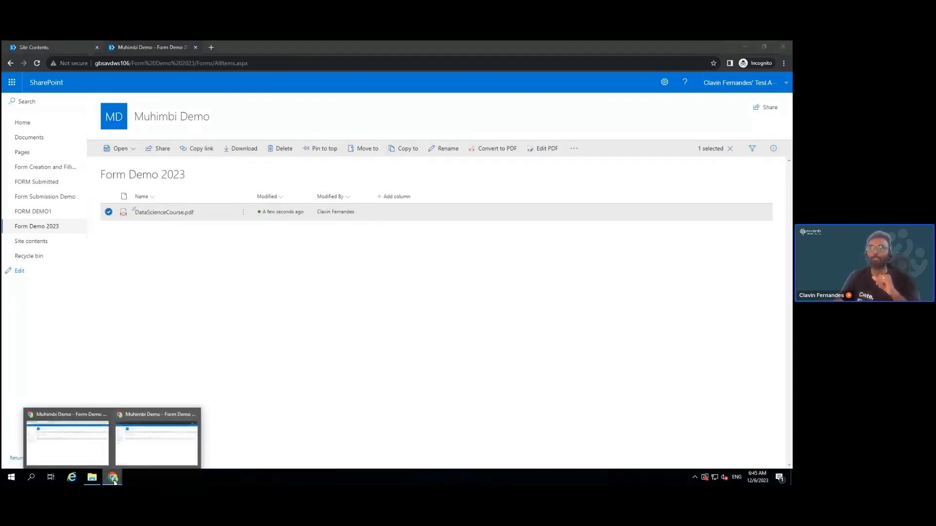
click(90, 443)
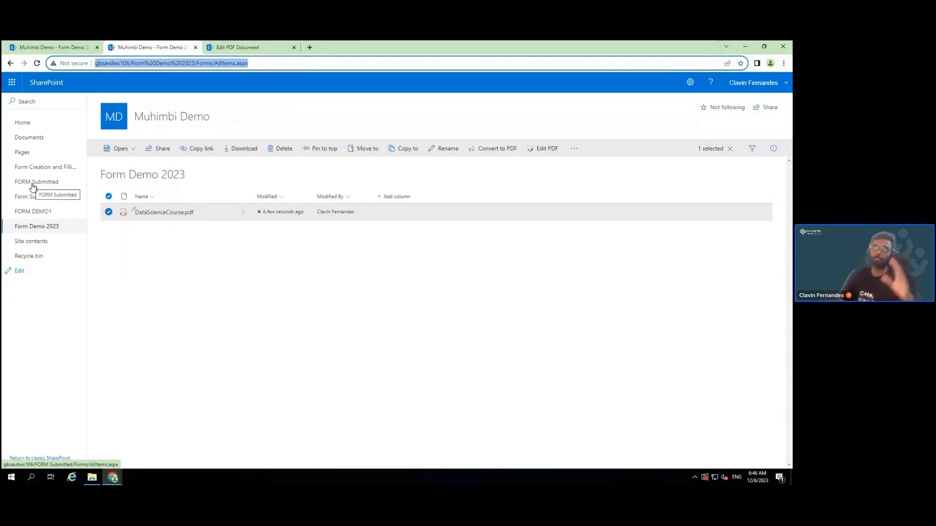
click(697, 85)
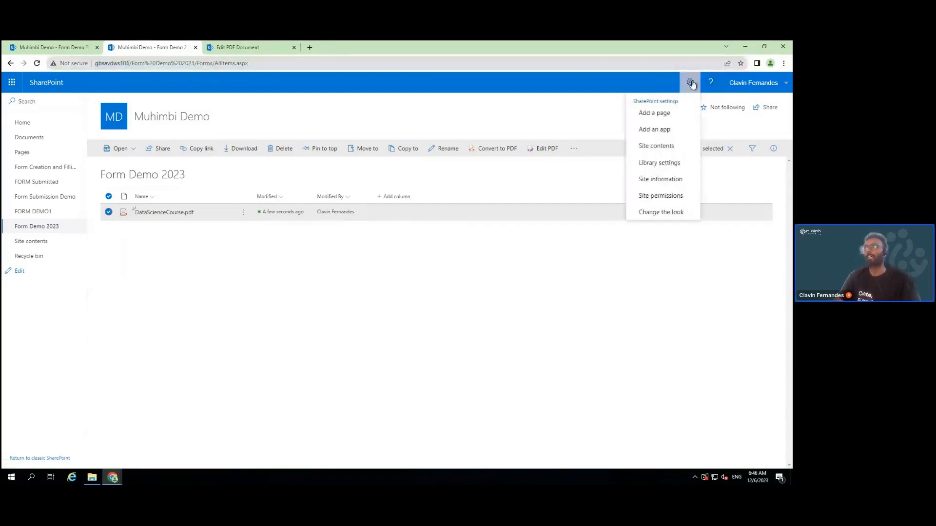
Create a Muhimbi Form Owners Person or Group column allowing multiple selections in Form Demo 2023
click(659, 169)
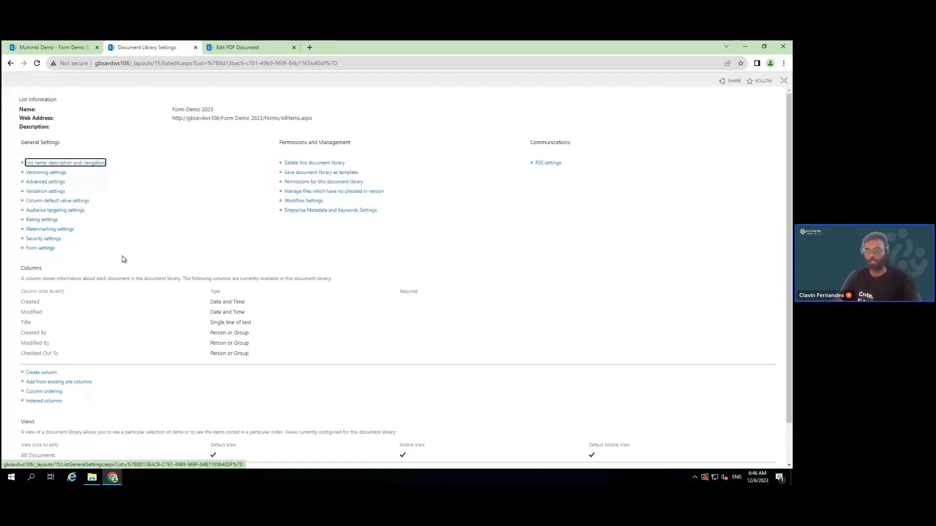
click(46, 373)
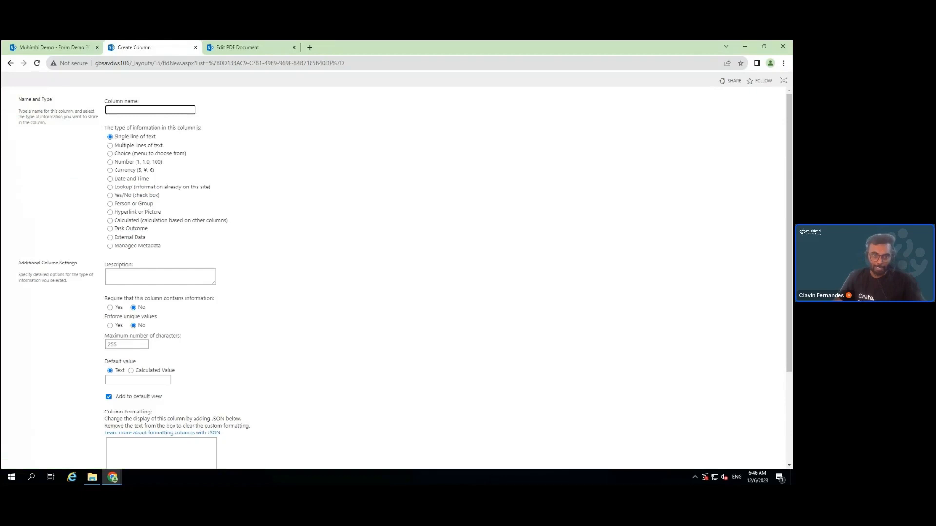
text(Muhimbi Form Owners)
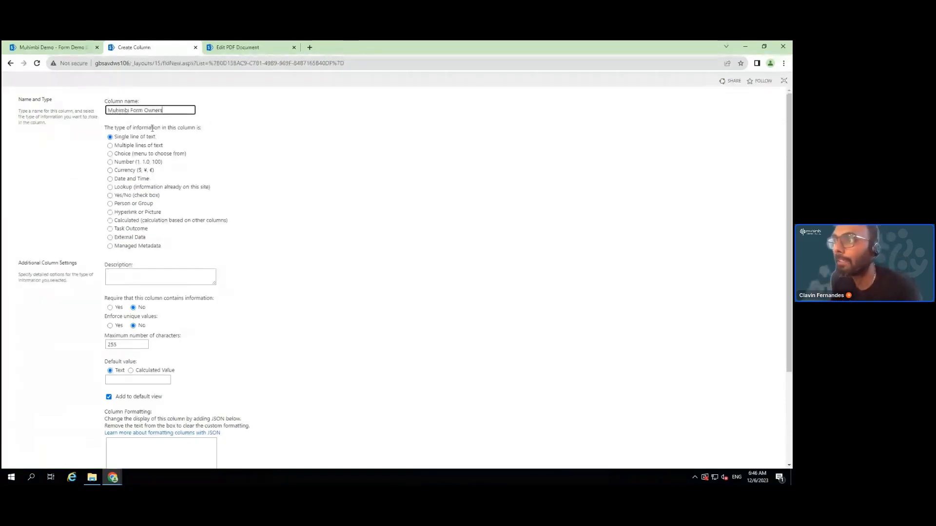
click(110, 203)
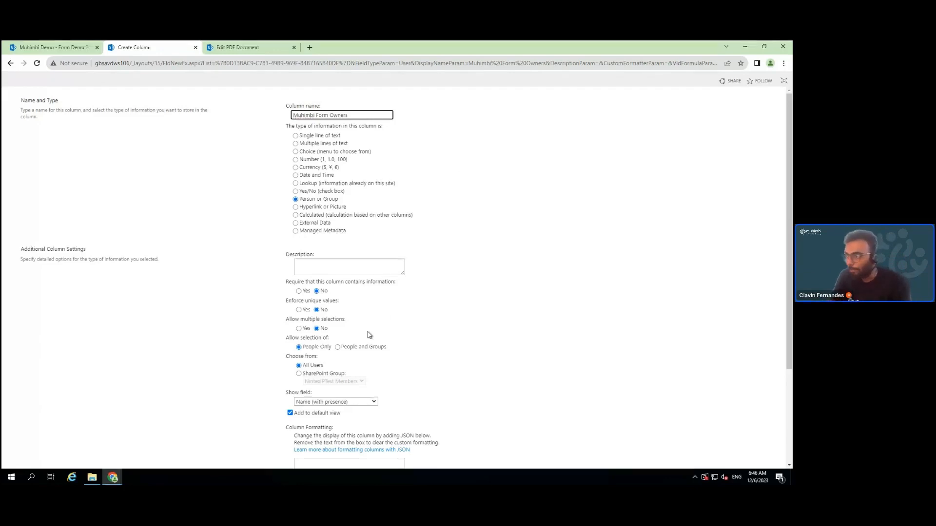
click(298, 329)
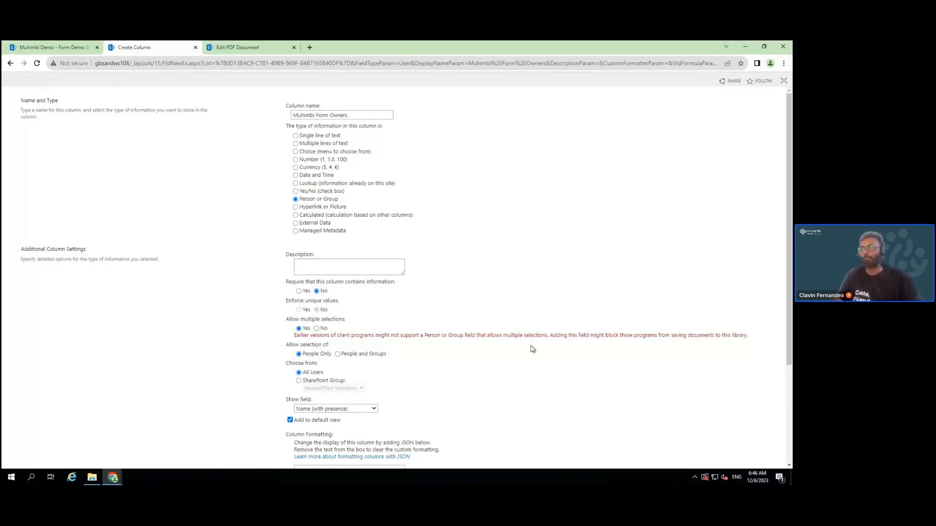
scroll(532, 349, down, 3)
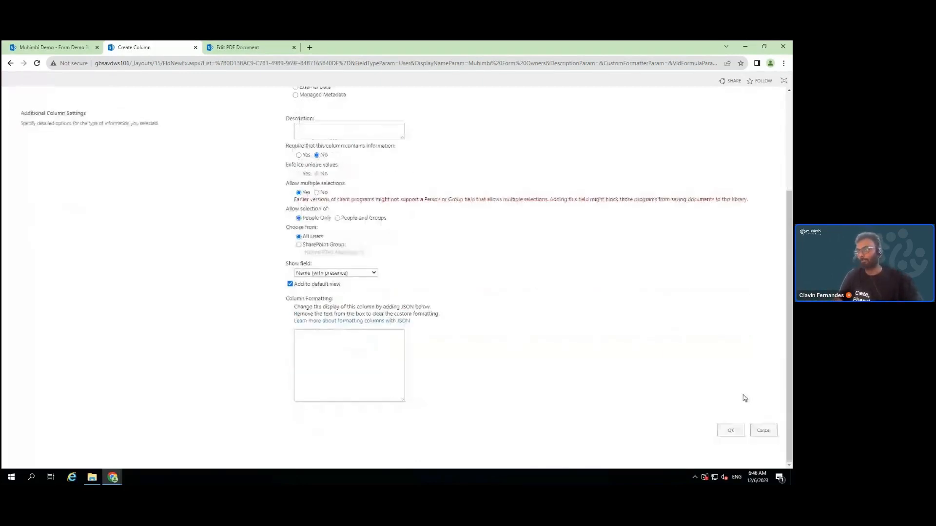
click(731, 430)
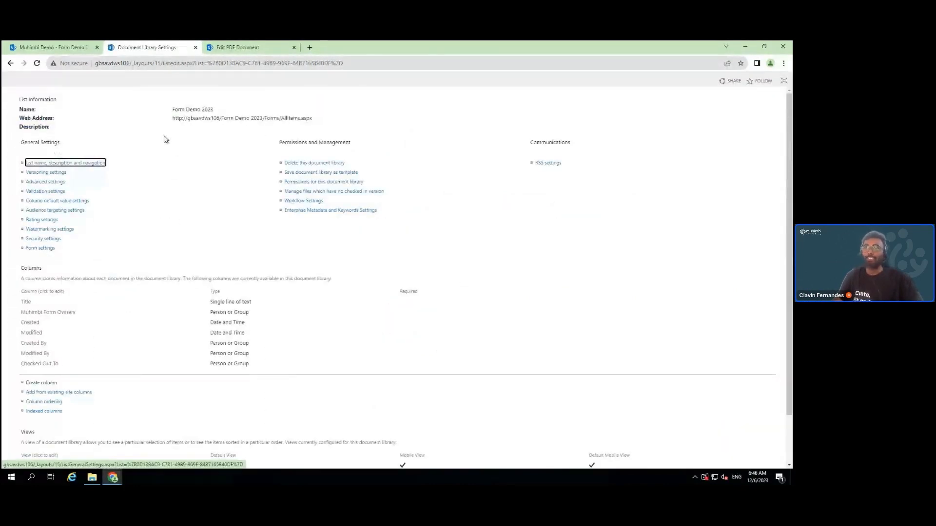
click(52, 47)
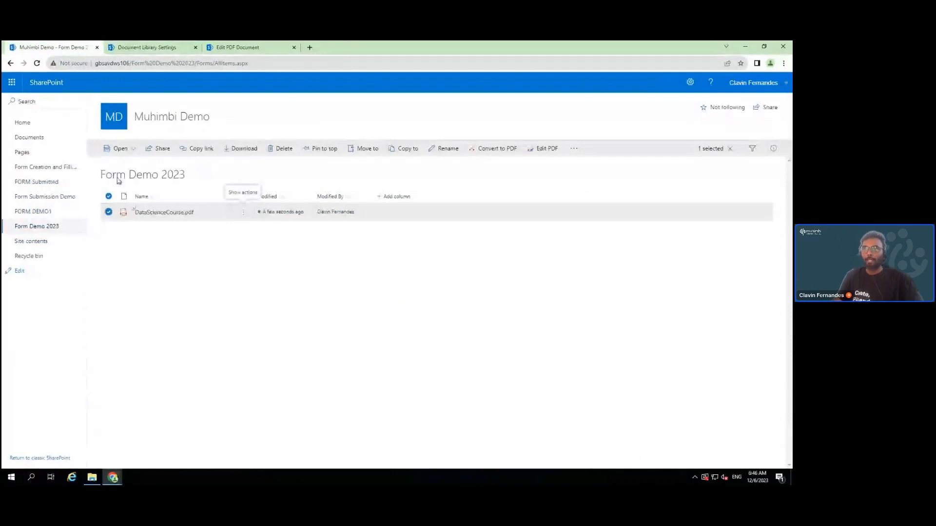
Add a single line of text column named Muhimbi Form Submit File Path
click(36, 63)
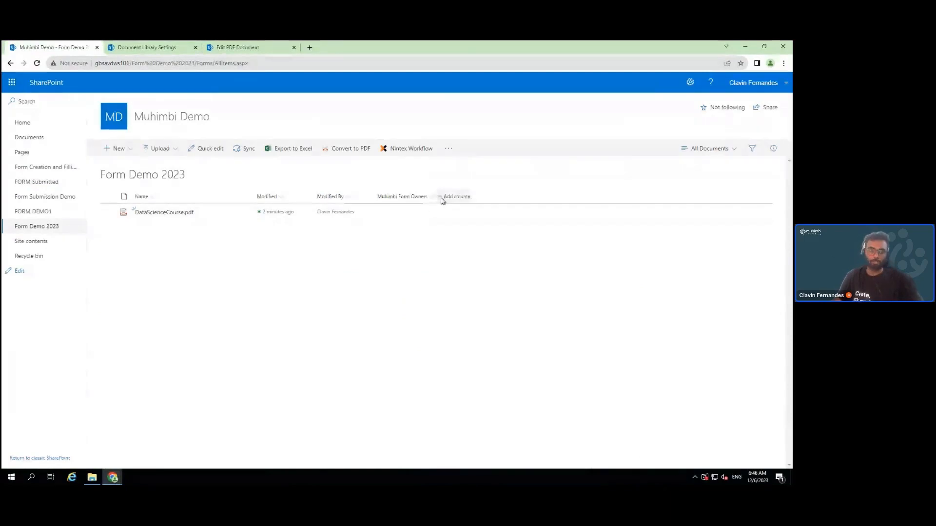
click(442, 200)
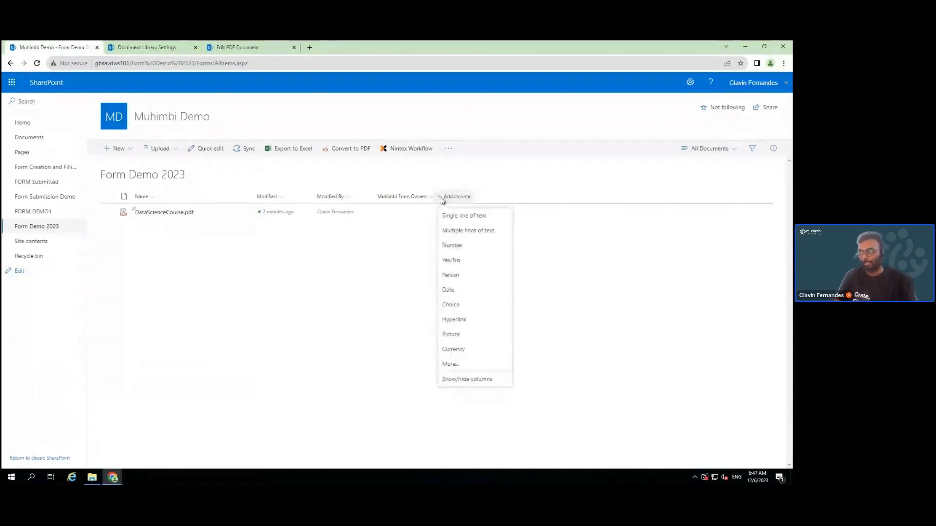
click(463, 218)
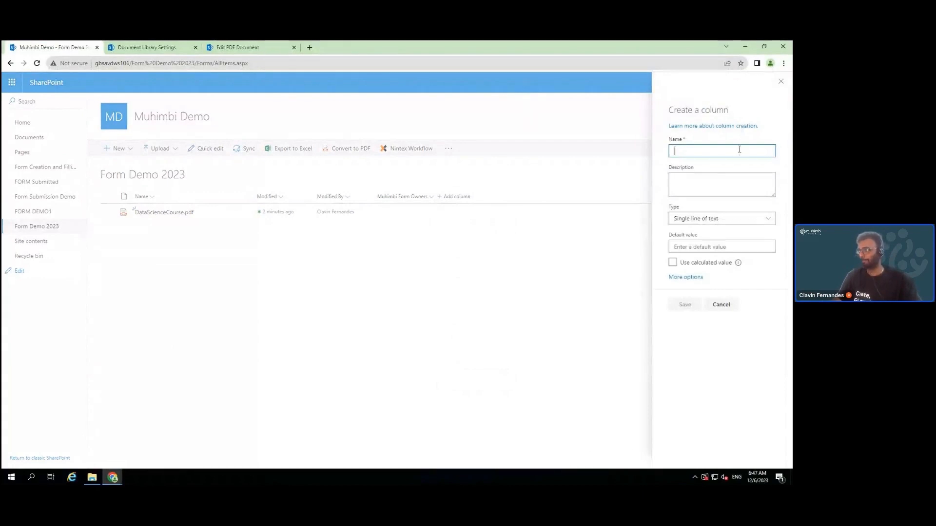
text(Muhimbi Form Submit File Path)
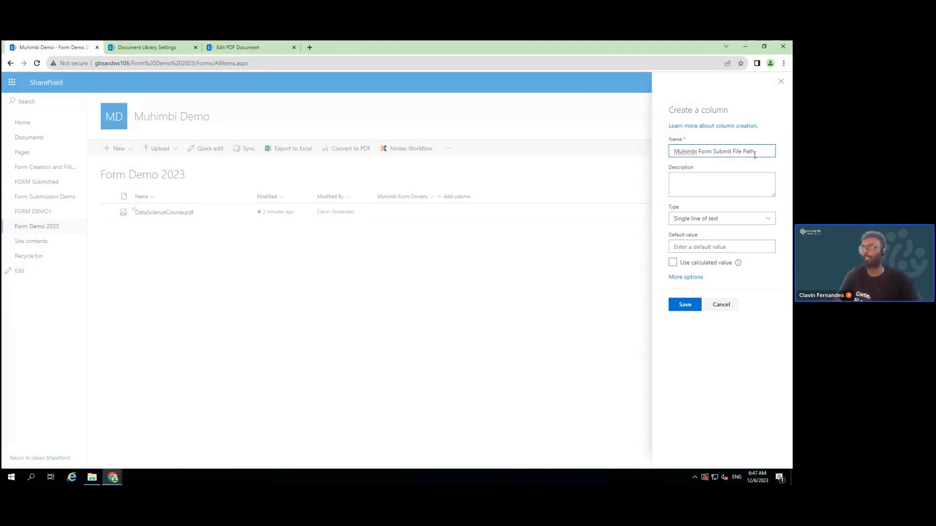
click(684, 304)
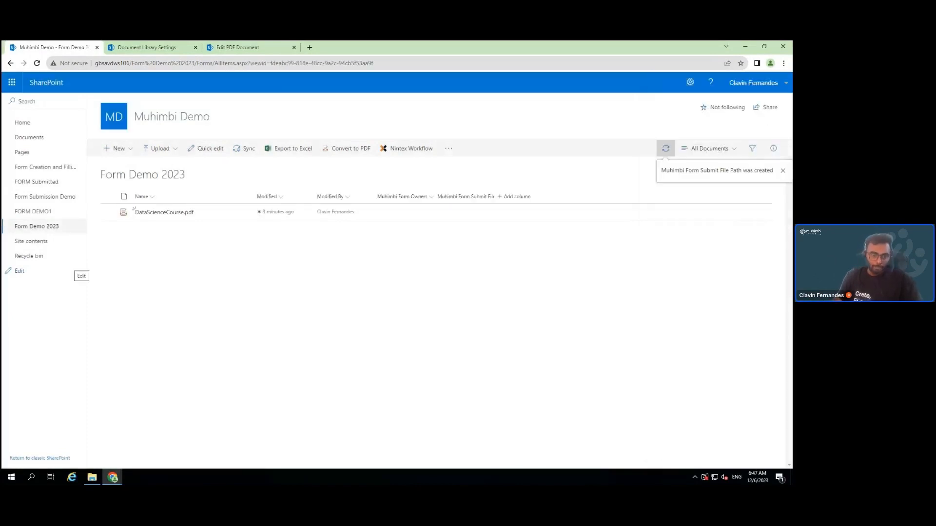
Add a hyperlink column named Muhimbi Form Submit Redirect URL
click(517, 197)
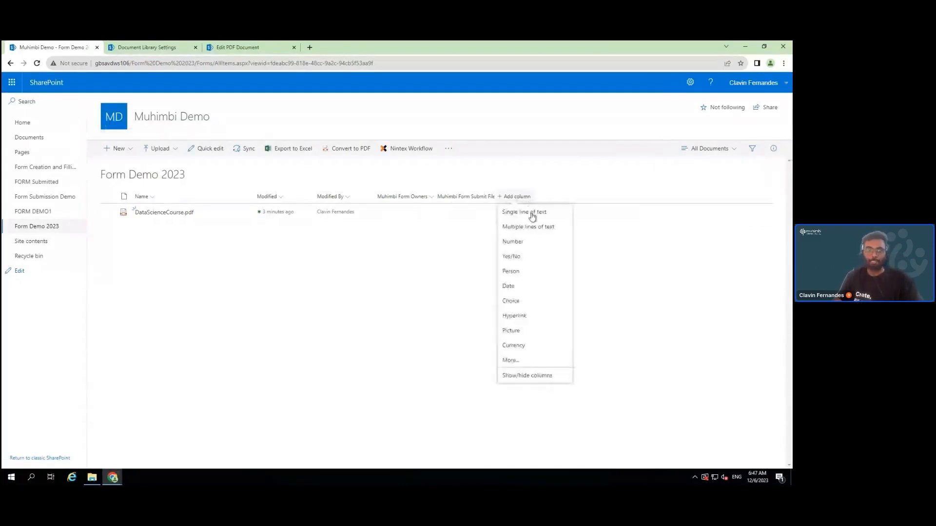
click(525, 318)
text(Muhimbi Form Submit Redirect URL)
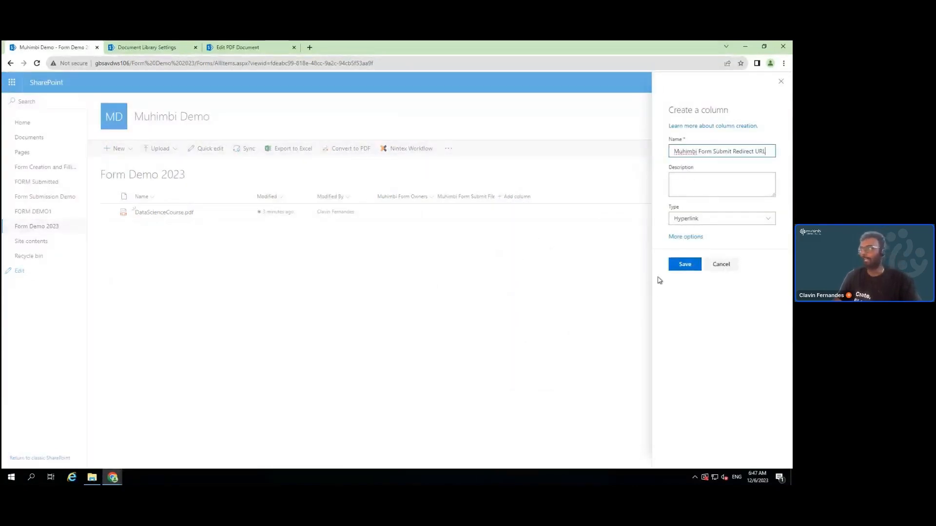
click(684, 266)
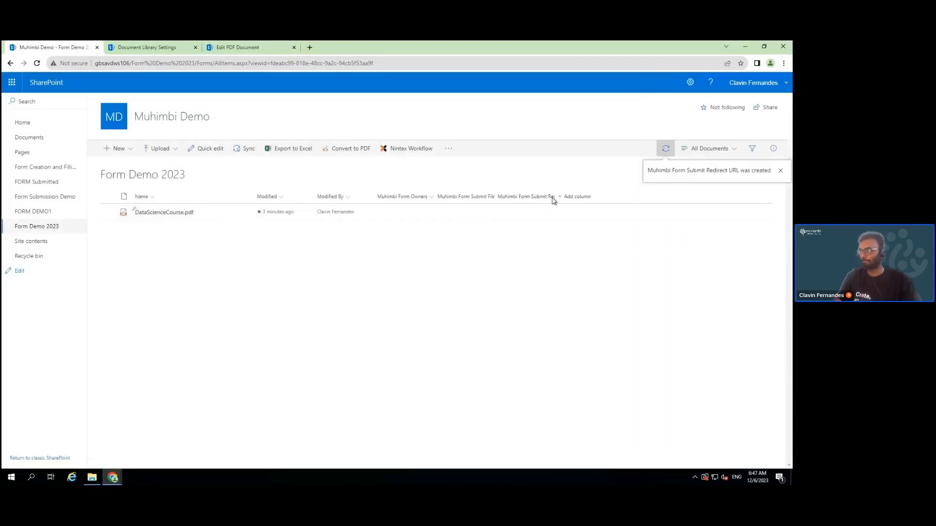
Set the form owner of DataScienceCourse.pdf to the matching person in its properties
drag(555, 194, 592, 195)
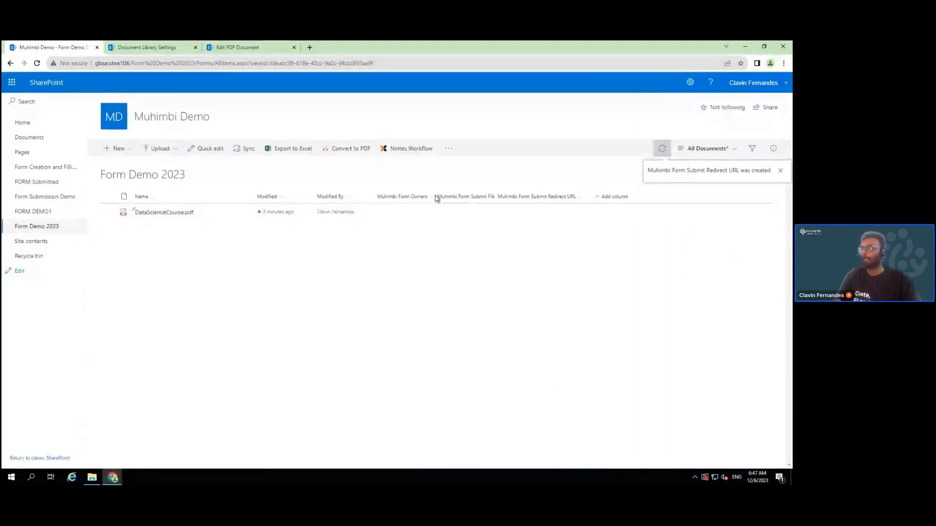
drag(436, 195, 452, 196)
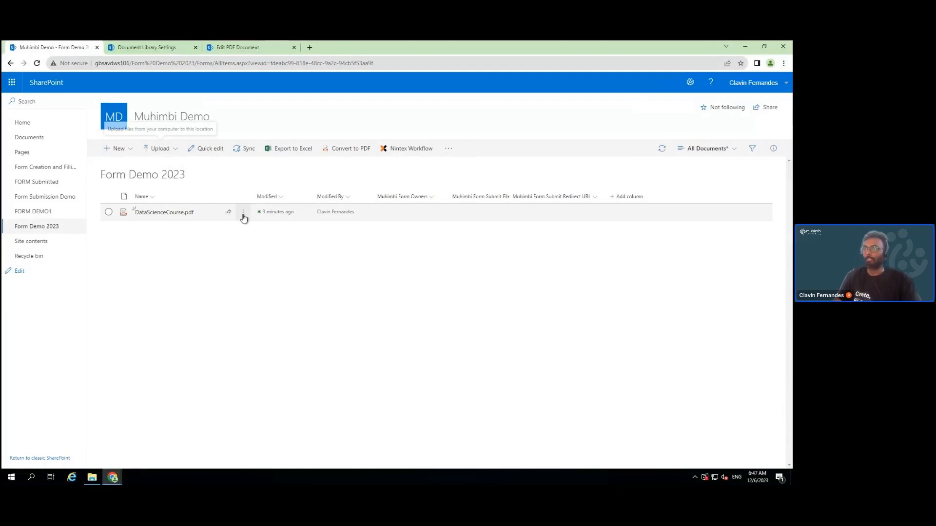
click(244, 215)
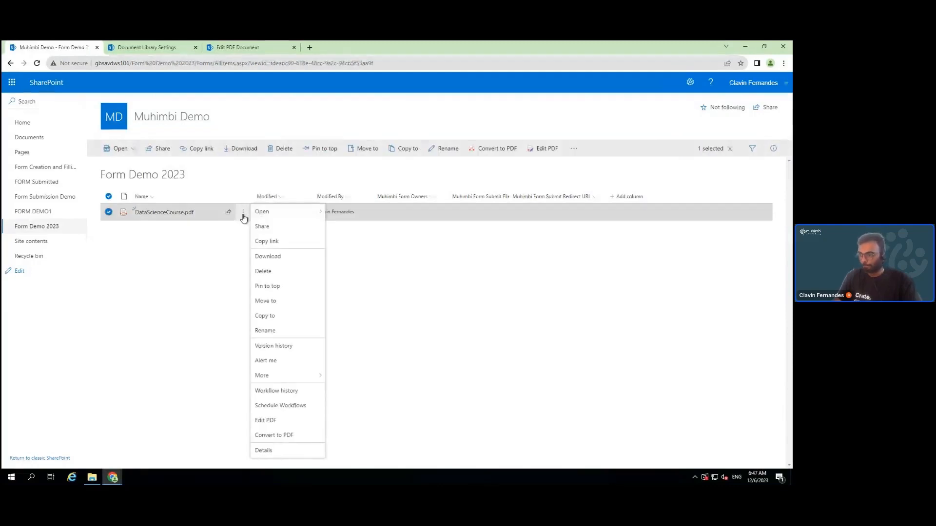
mouse_move(313, 380)
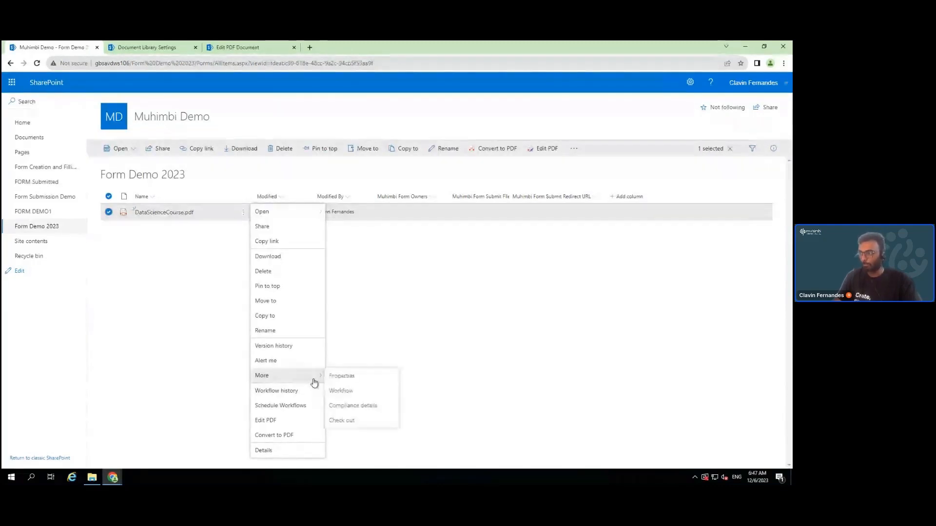
click(350, 381)
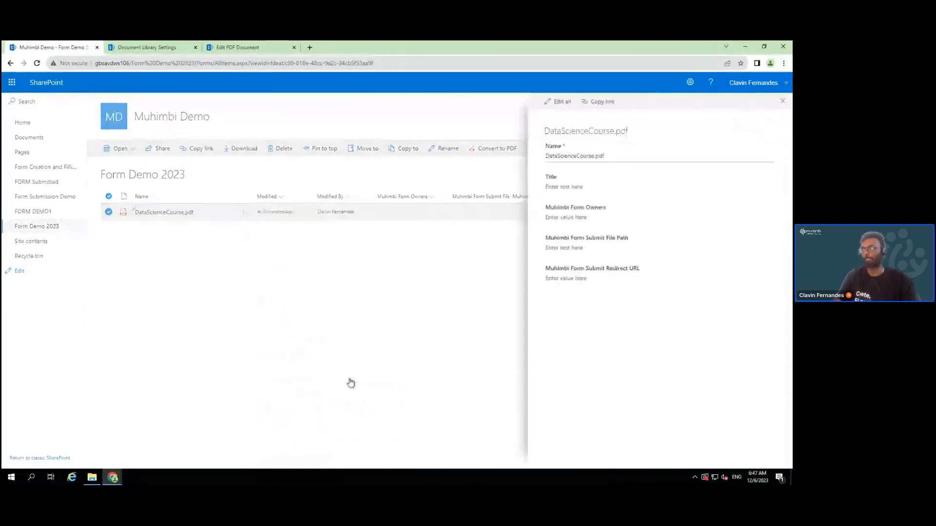
click(586, 217)
text(clavin)
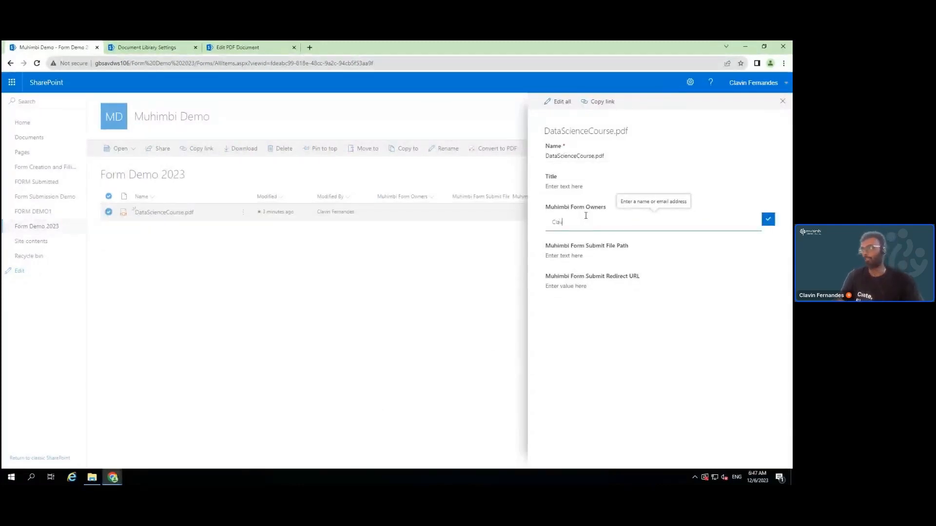
click(599, 251)
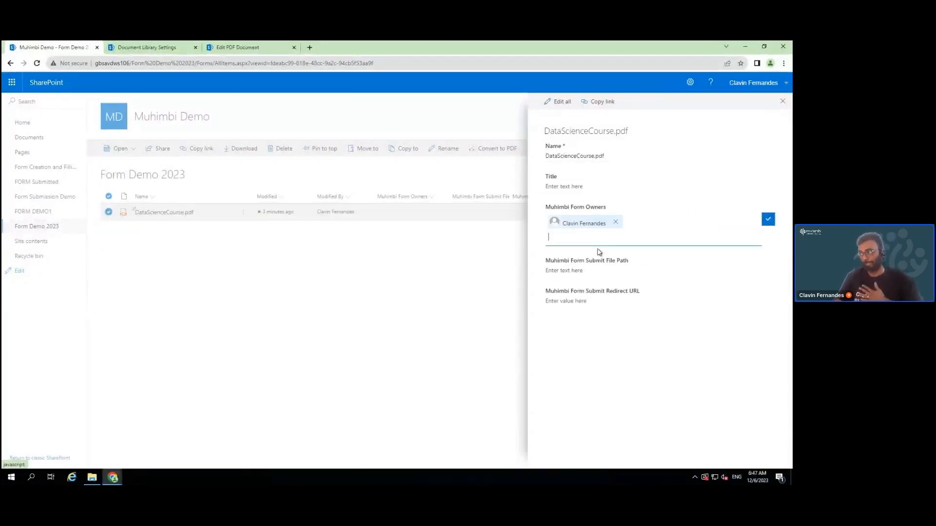
click(768, 219)
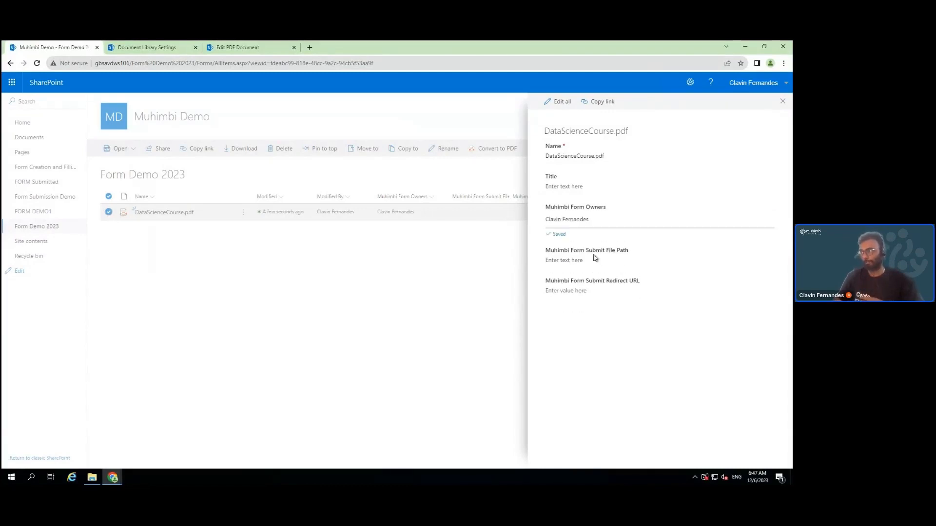
Set the submit file path to /FORM Submitted/{originalfilename}_{datetime}_{username}.pdf
click(577, 253)
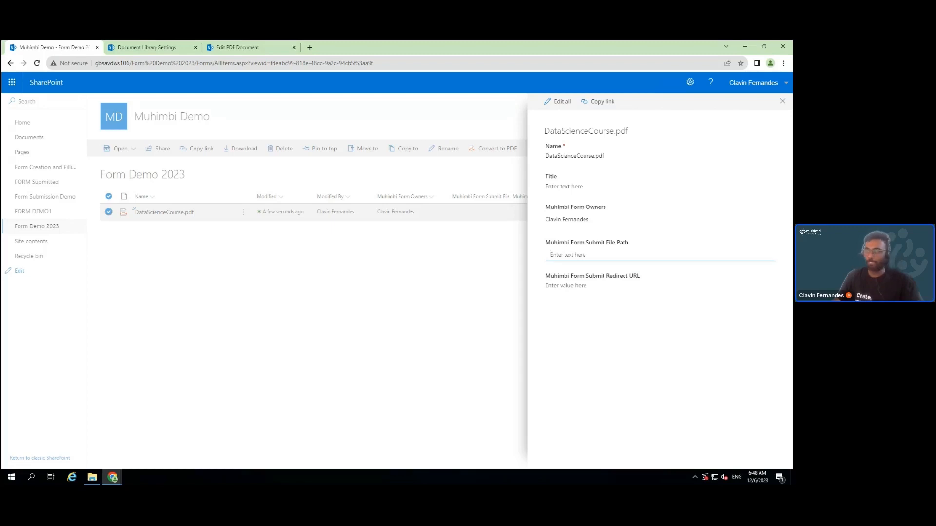
text(/FORM Submitted/{originalfilename}_{datetime}_{username}.pdf)
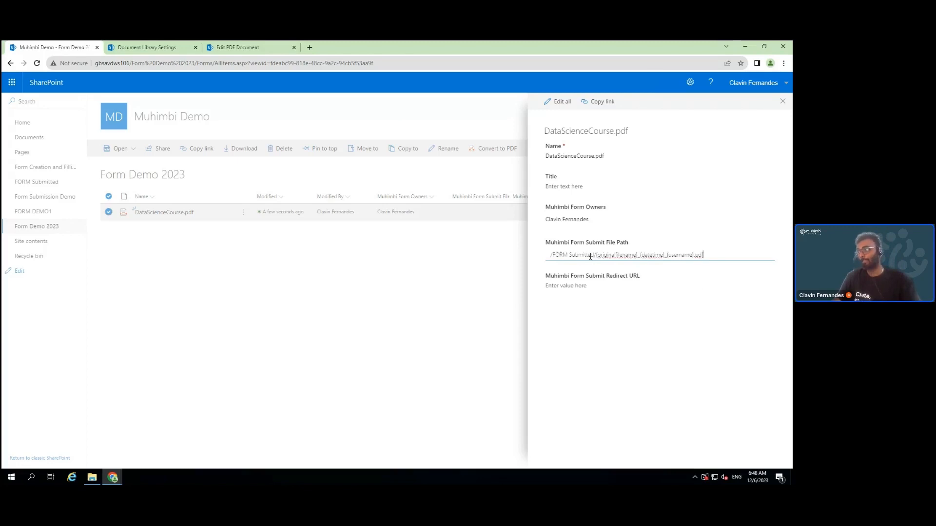
double_click(613, 256)
double_click(651, 255)
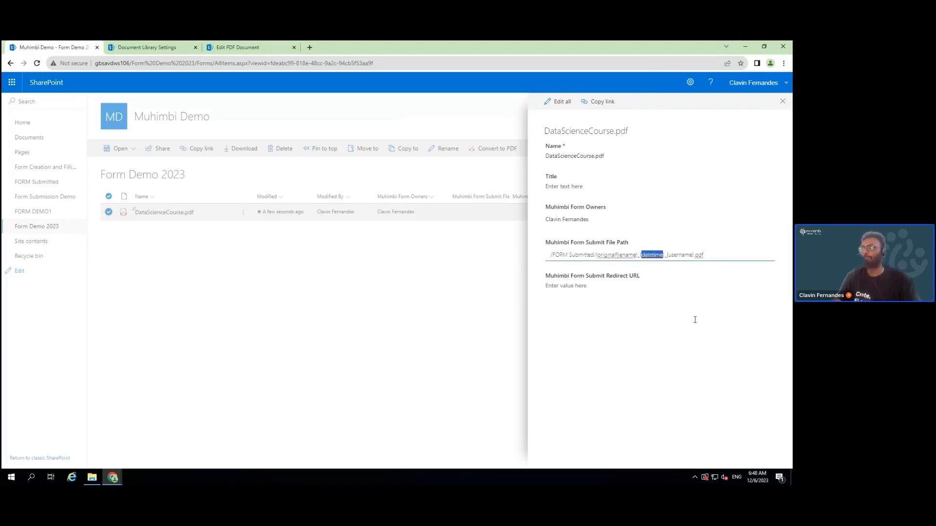
click(683, 256)
double_click(683, 256)
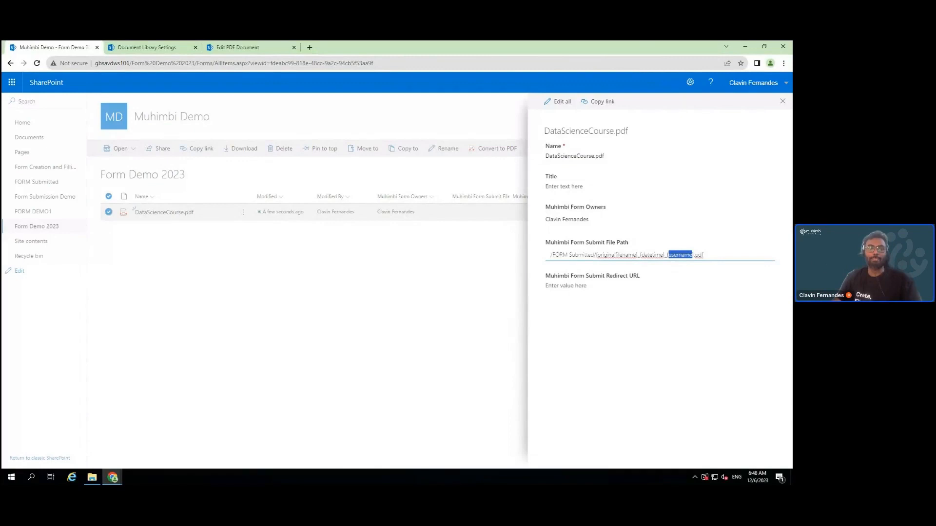
click(583, 288)
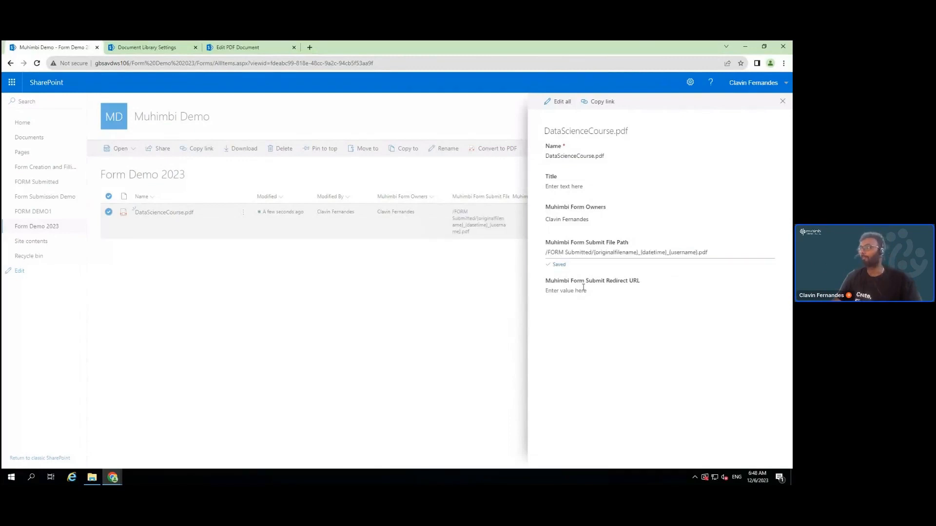
Set the submit redirect URL to /FORM Submitted
click(581, 284)
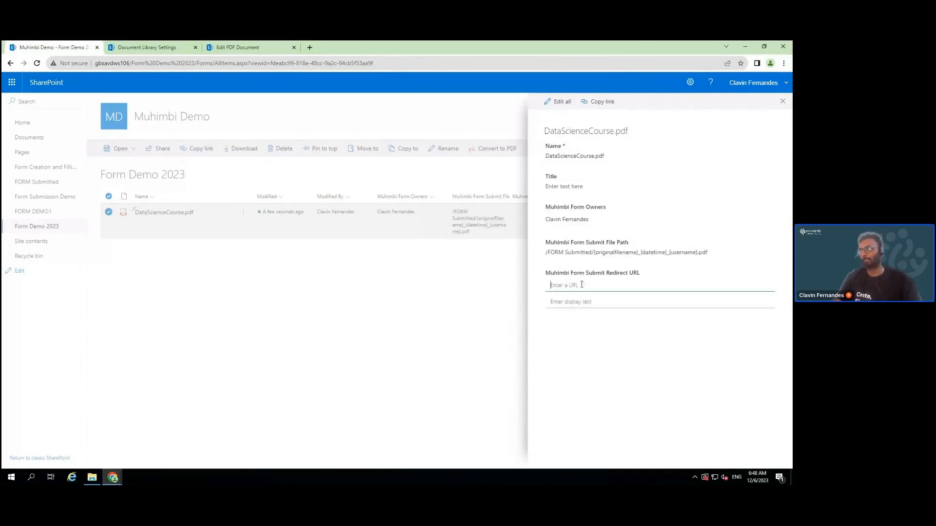
text(/FORM Submitted)
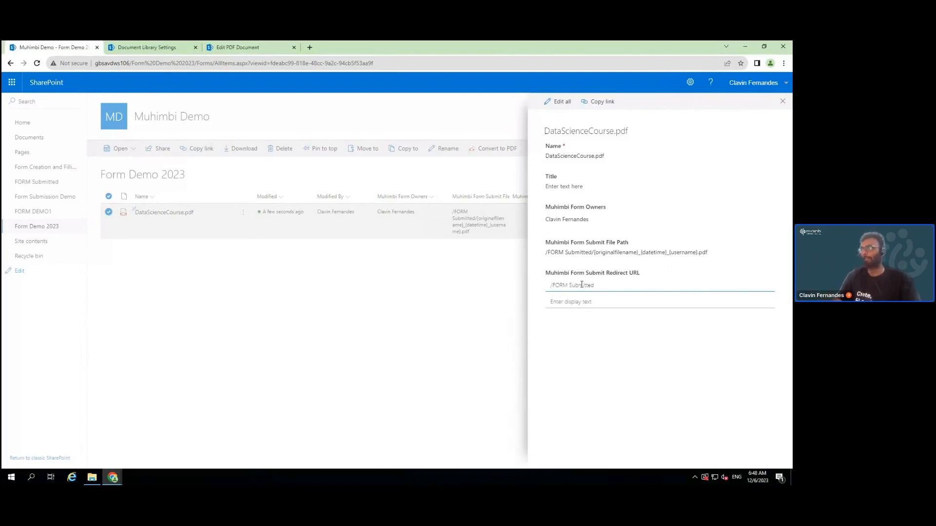
click(472, 290)
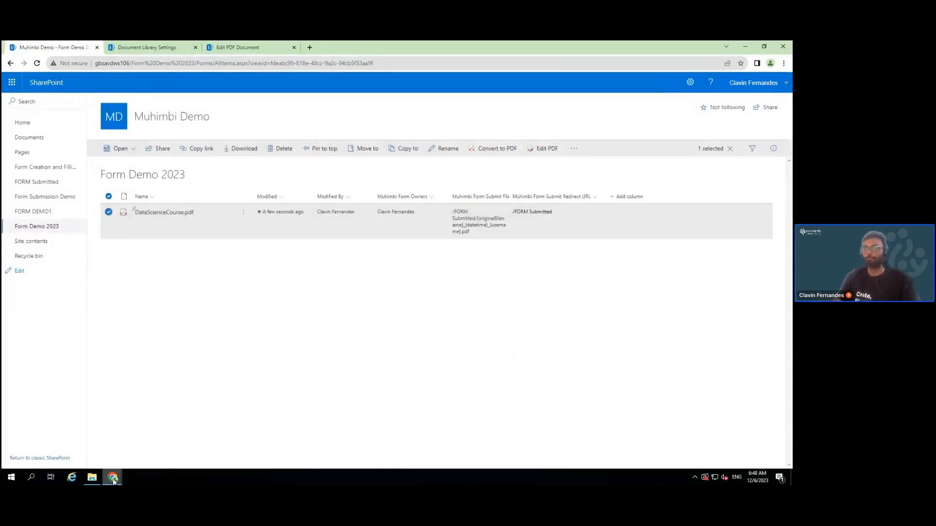
In the incognito window, refresh Form Demo 2023 and open DataScienceCourse.pdf with Edit PDF
mouse_move(114, 480)
click(156, 441)
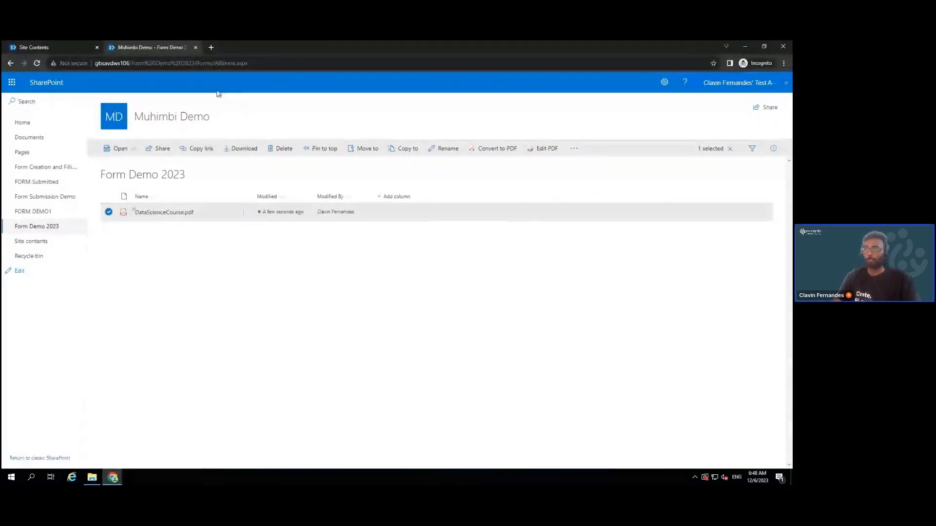
click(37, 63)
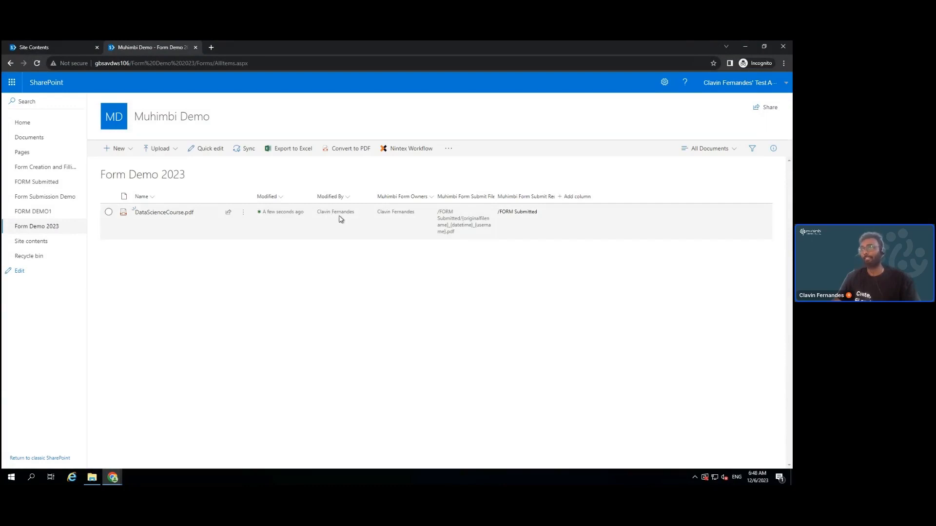
click(244, 213)
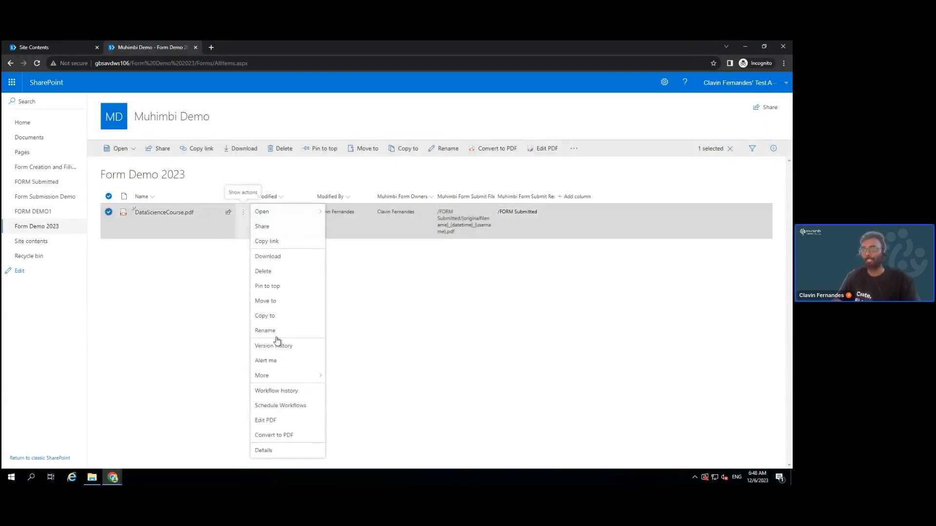
click(291, 422)
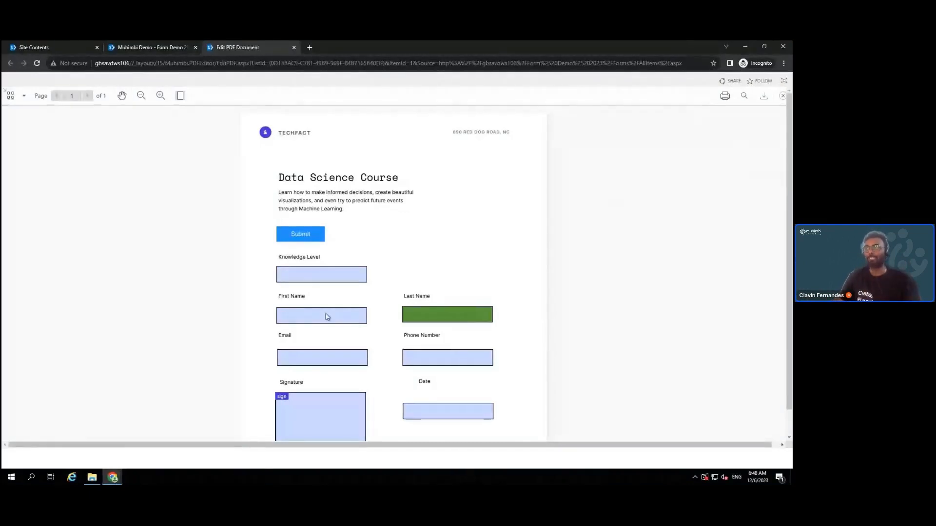
Fill in Knowledge Level Expert plus the person's first name, last name, e-mail and phone number
click(314, 278)
text(Expert)
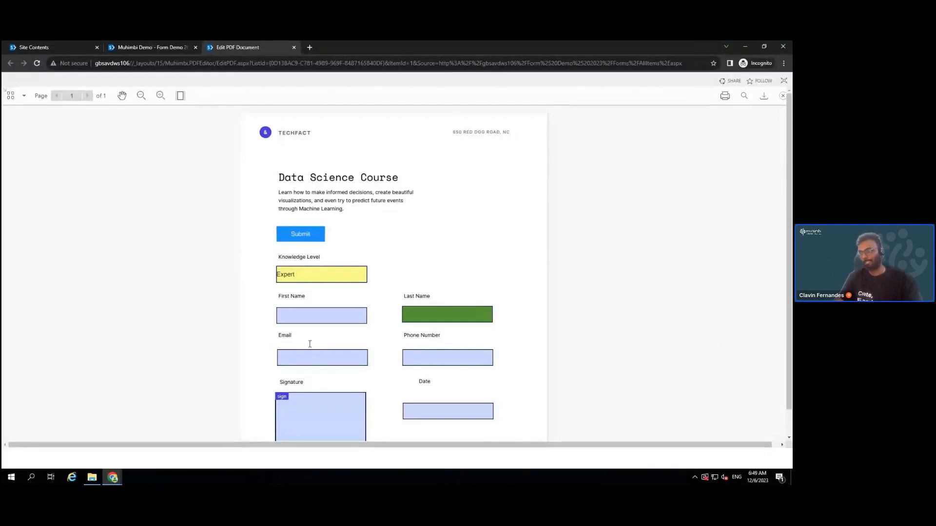
click(296, 315)
text(Clavin)
click(482, 315)
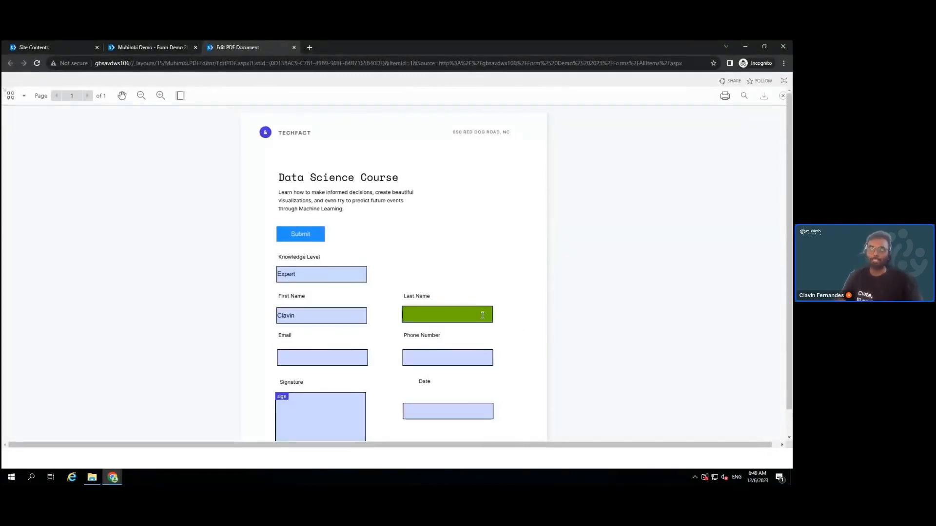
text(Test)
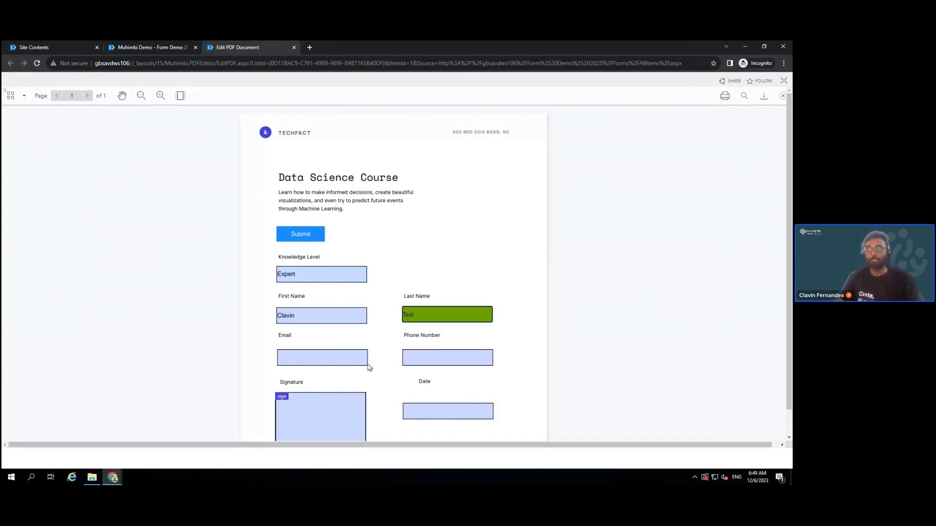
click(351, 354)
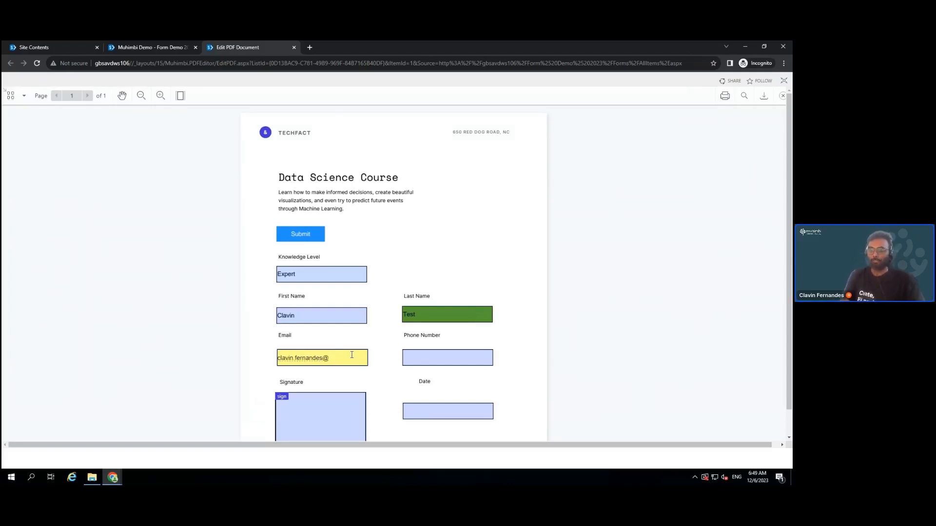
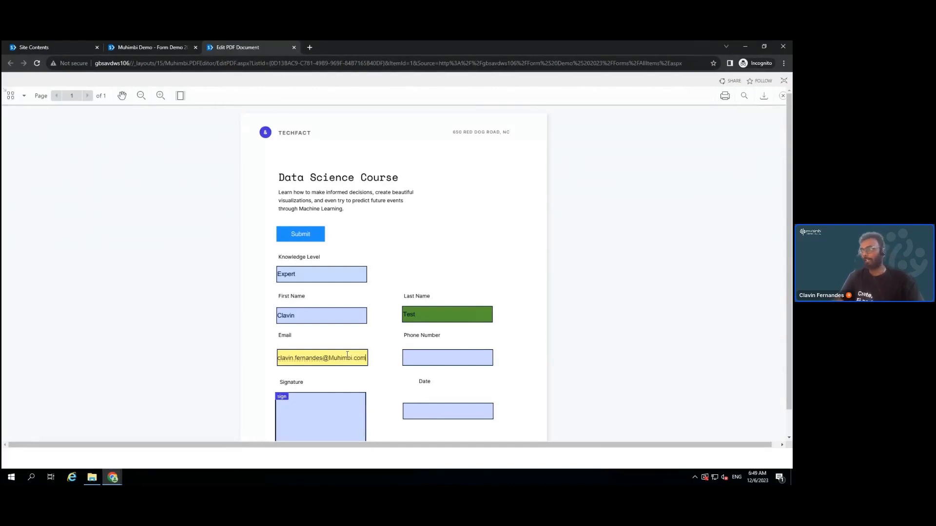
click(429, 359)
text(1111111)
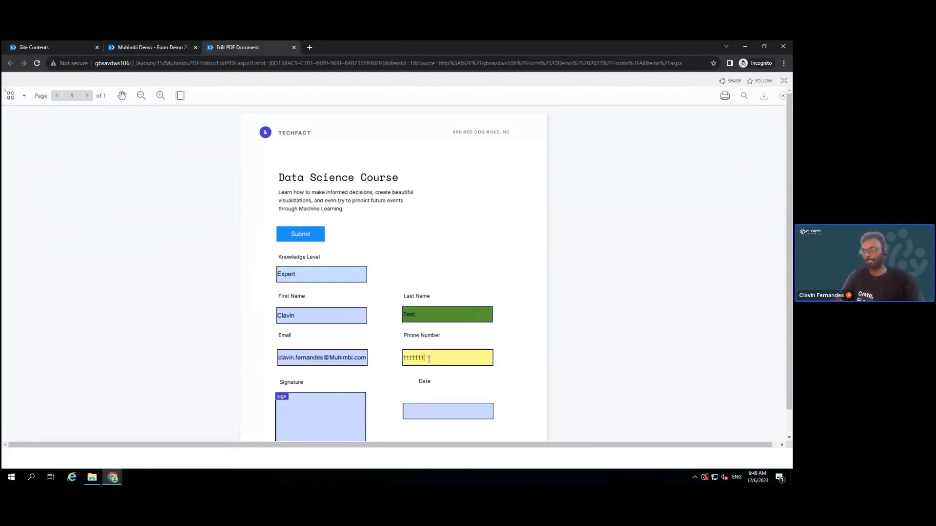
text(111)
Pick 6 December 2023 as the date and begin adding a signature
scroll(443, 362, down, 1)
click(442, 367)
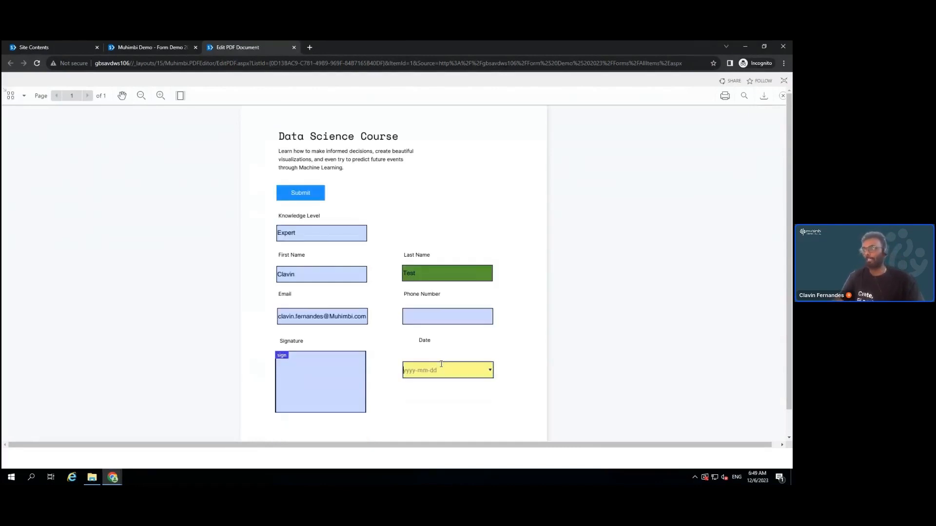
click(489, 370)
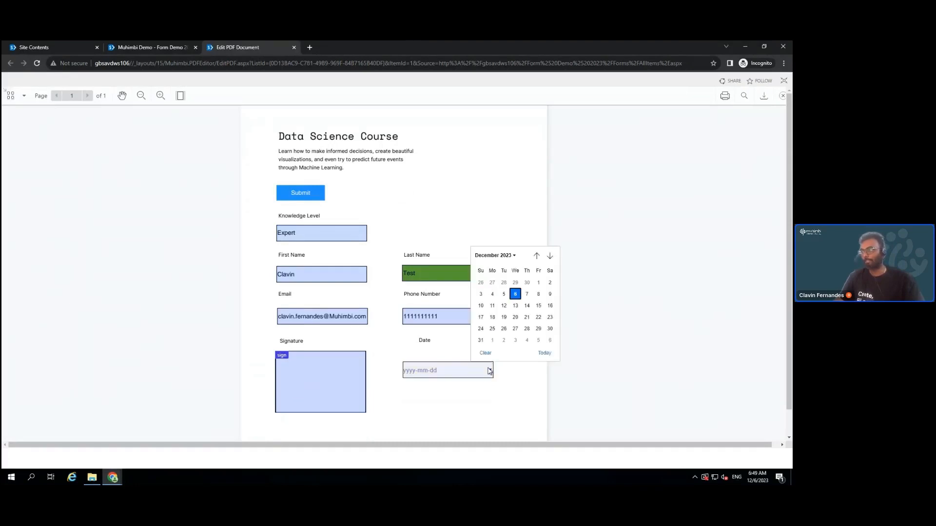
click(515, 294)
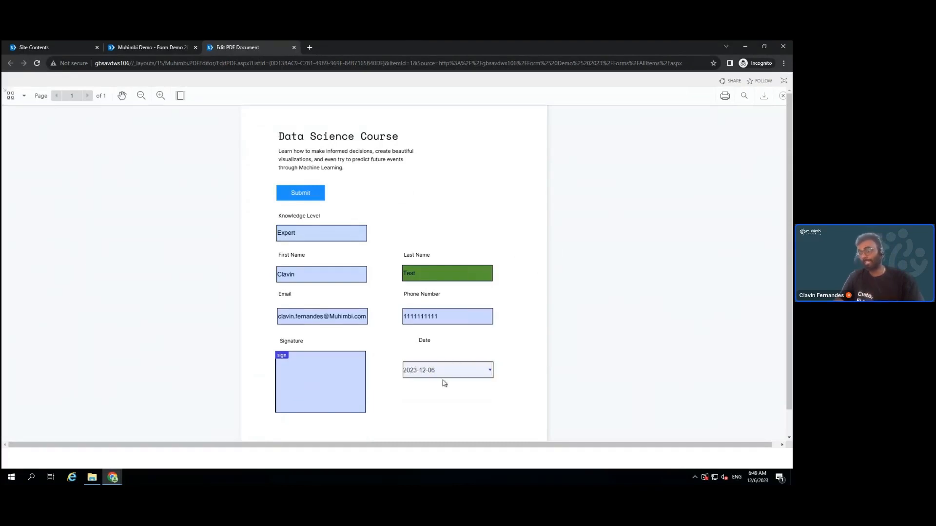
click(316, 395)
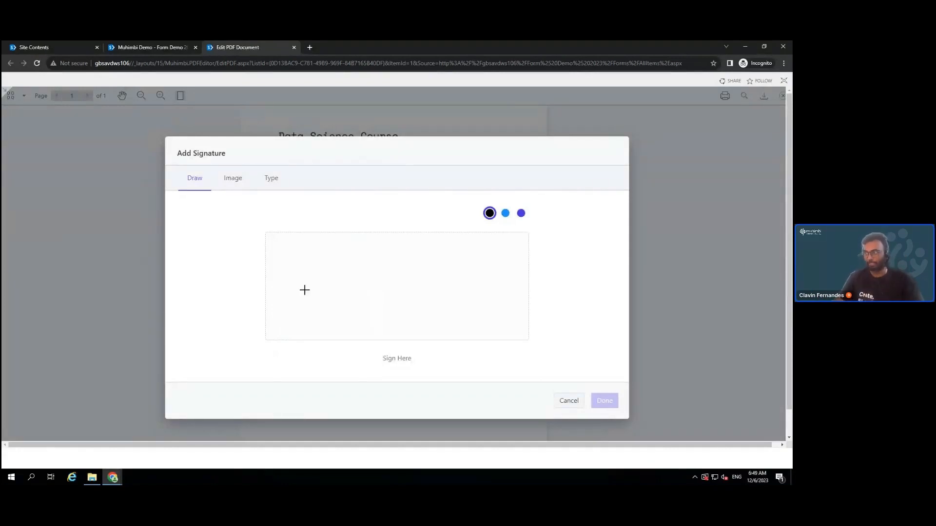
Sign with the signer's typed full name in the ornate fourth script style, coloured purple
drag(304, 290, 458, 276)
click(231, 179)
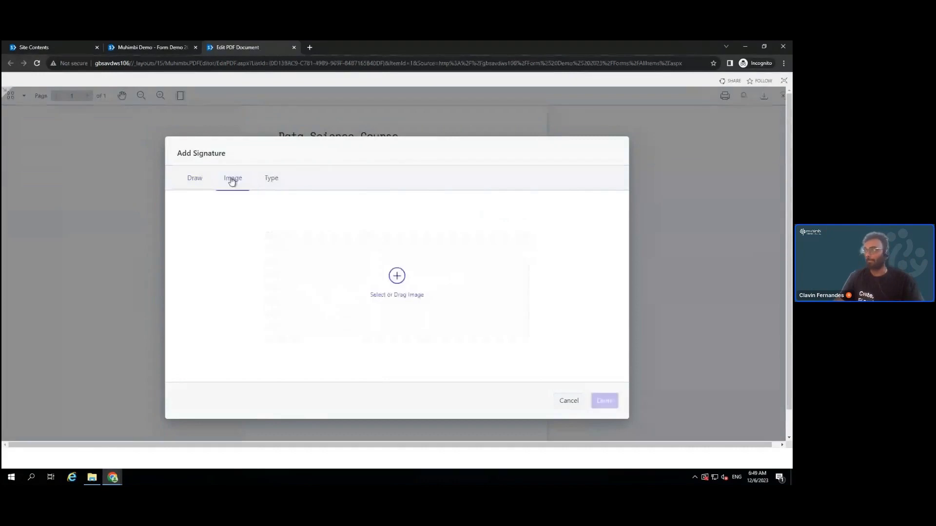
click(277, 180)
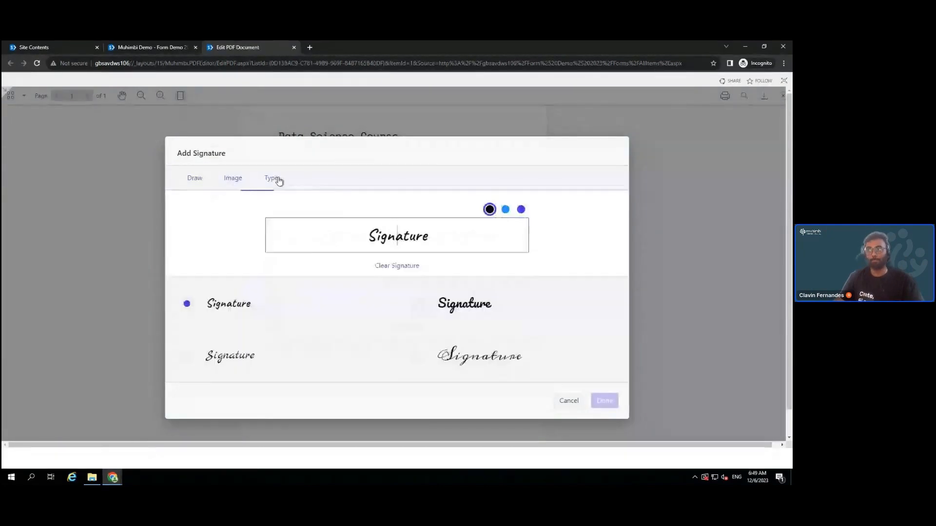
click(366, 221)
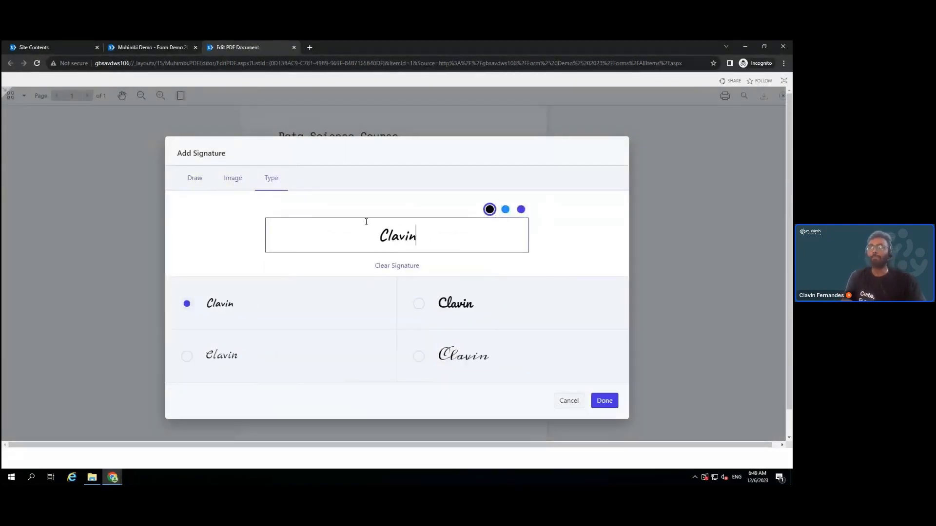
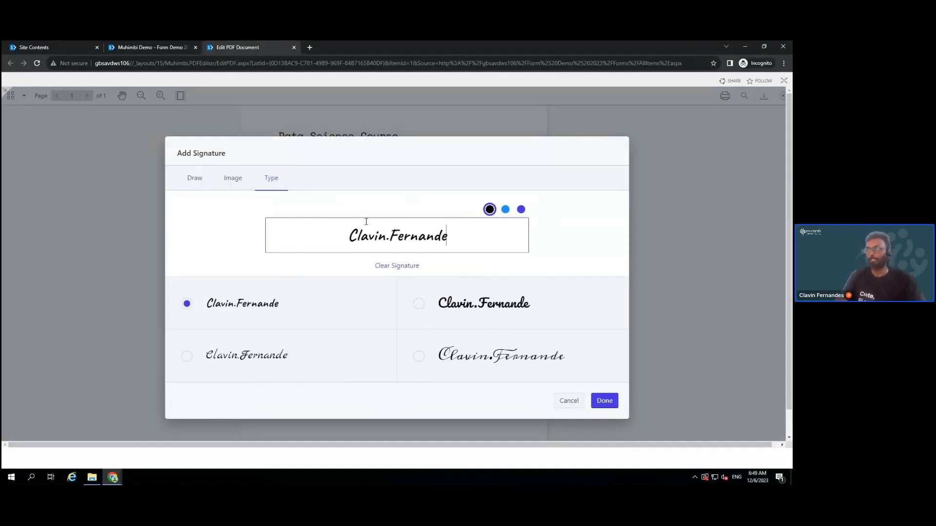
click(497, 358)
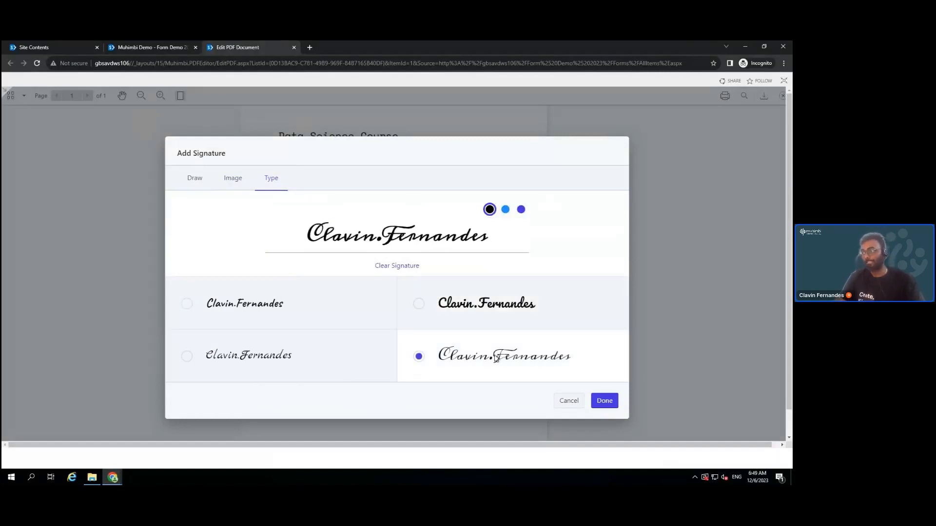
click(521, 210)
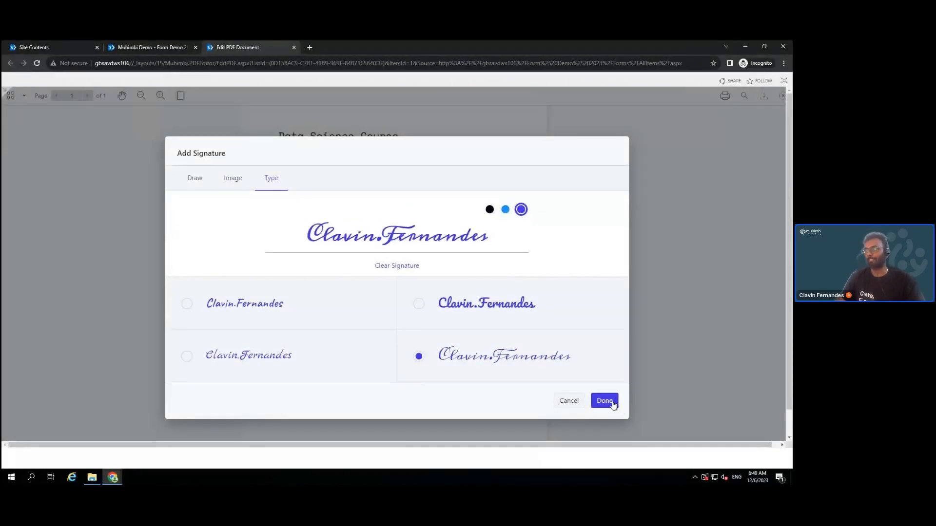
click(612, 402)
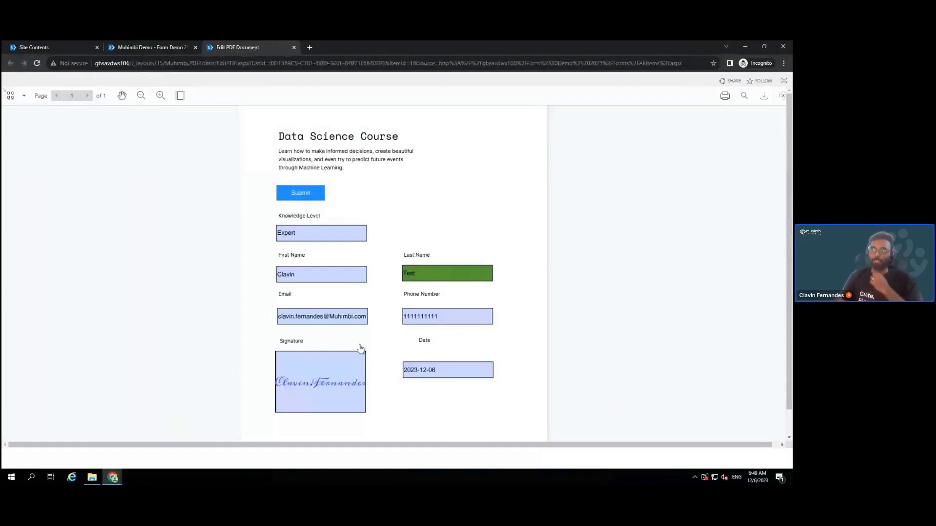
Submit the signed form, confirm it, and open the new DataScienceCourse_12_6_2023 PDF in FORM Submitted
click(296, 192)
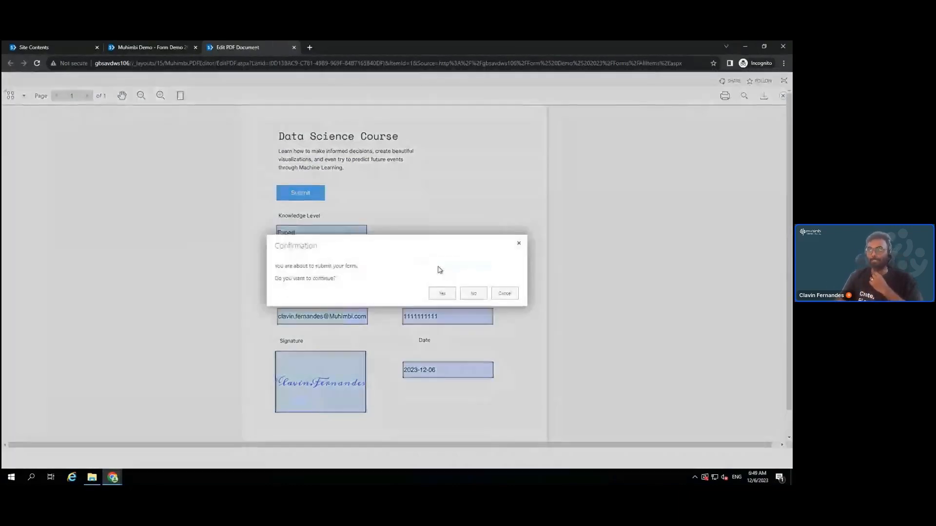
click(441, 295)
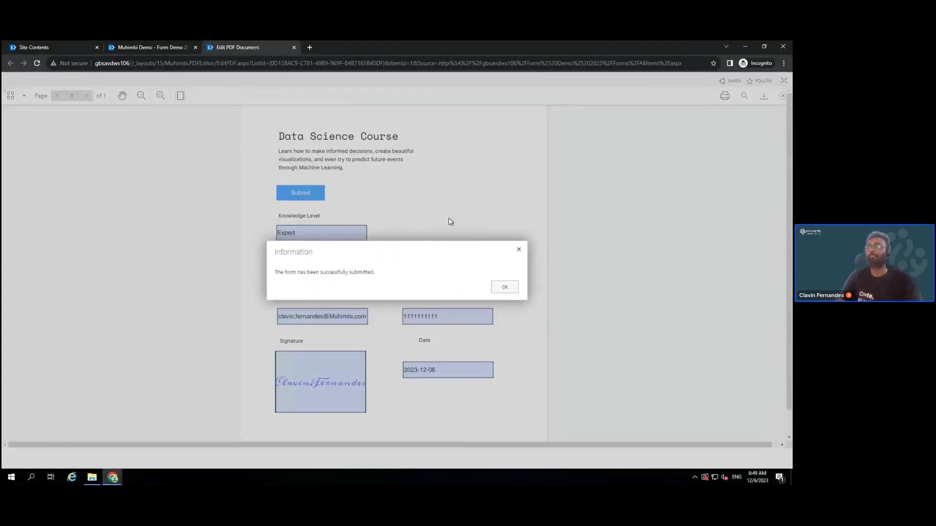
click(504, 286)
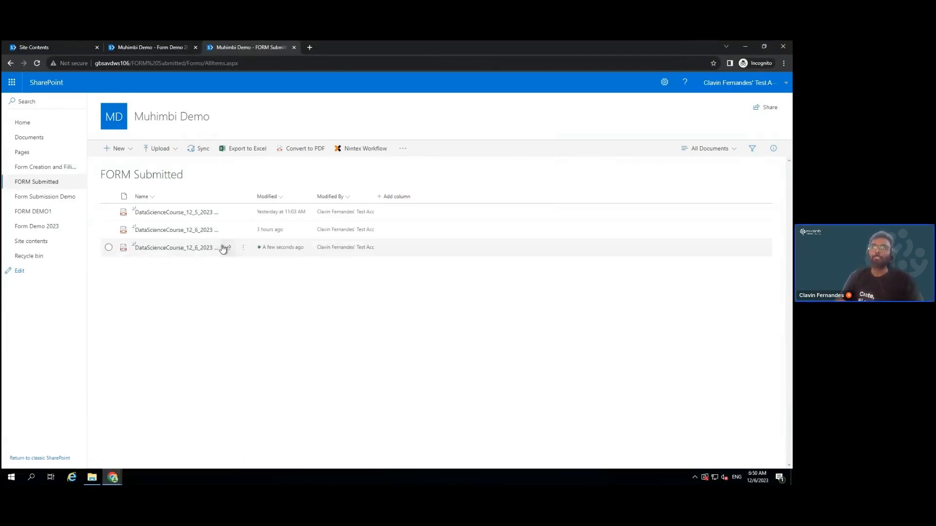
click(183, 248)
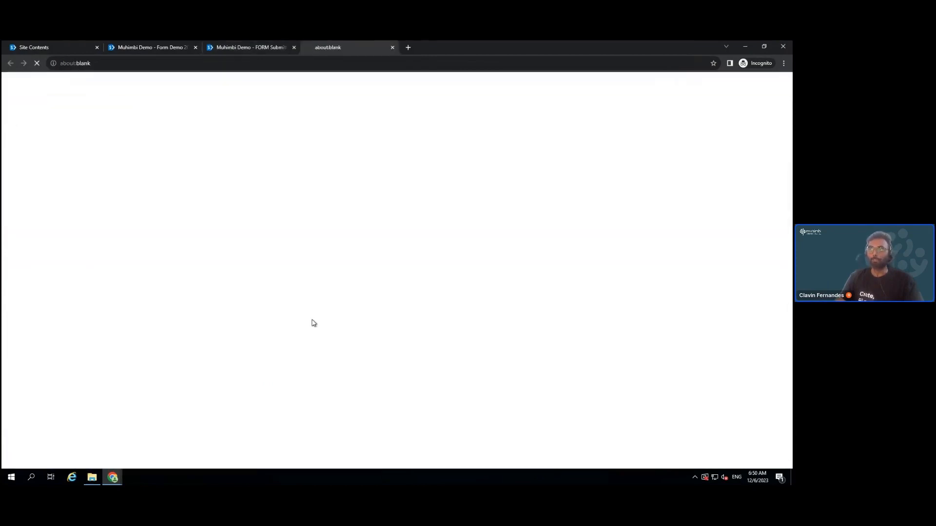